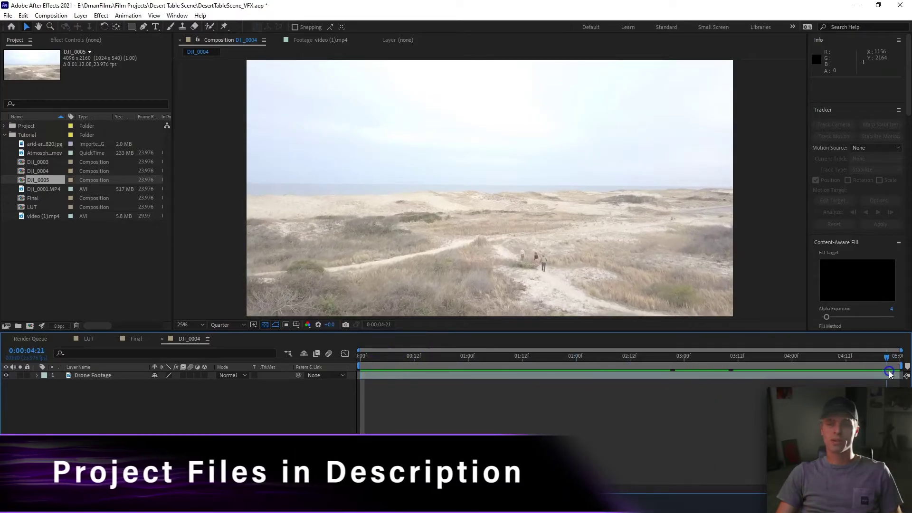
- Run the 3D camera tracker on the Drone Footage layer
key("space")
left_click(343, 377)
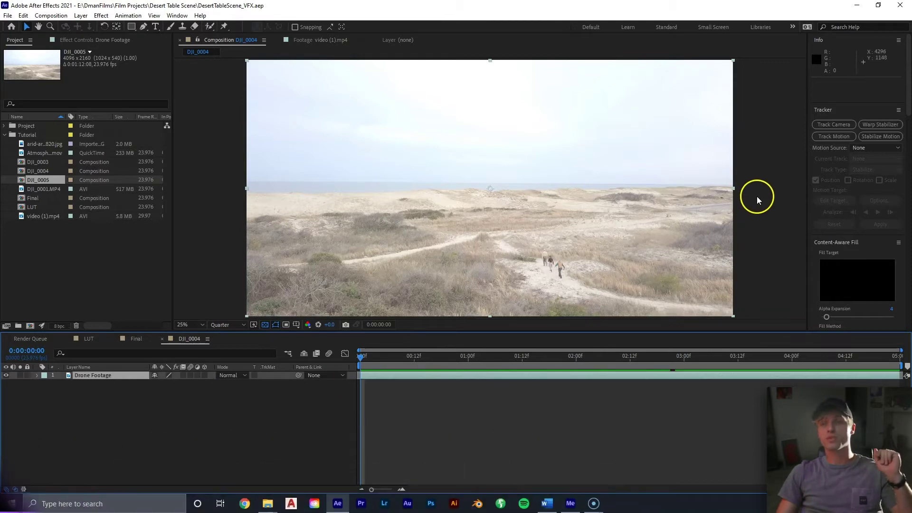
left_click(440, 375)
left_click_drag(371, 357, 341, 378)
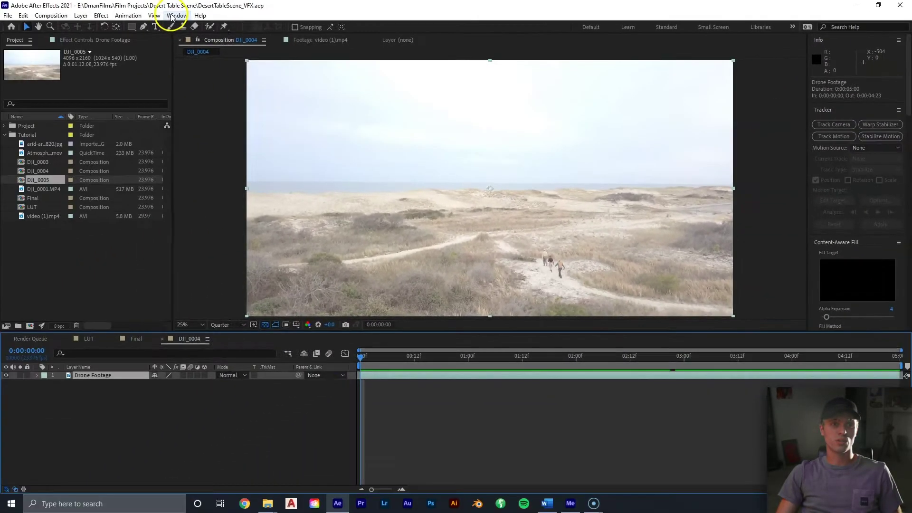
left_click(177, 16)
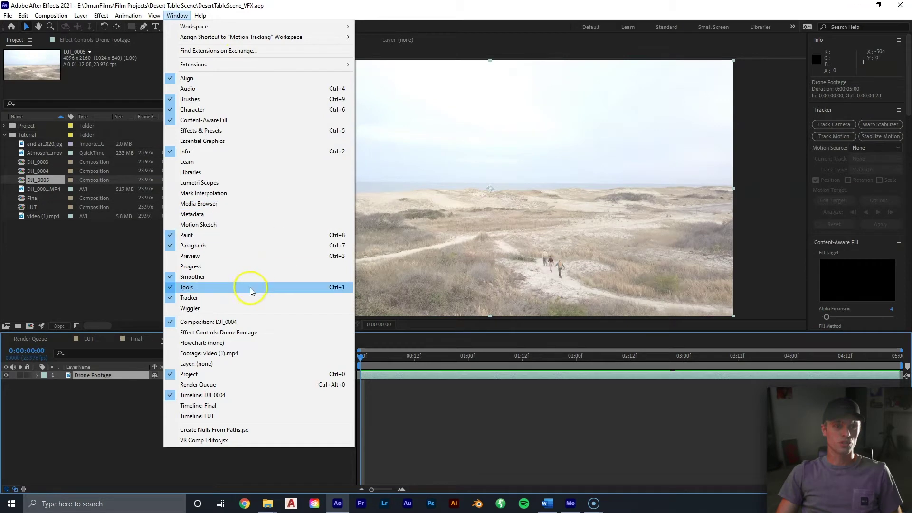
left_click(529, 448)
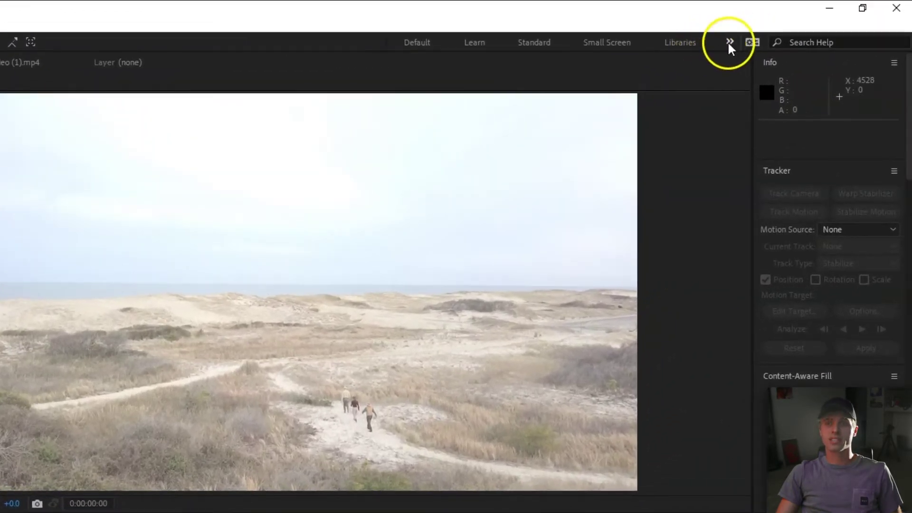
left_click(728, 42)
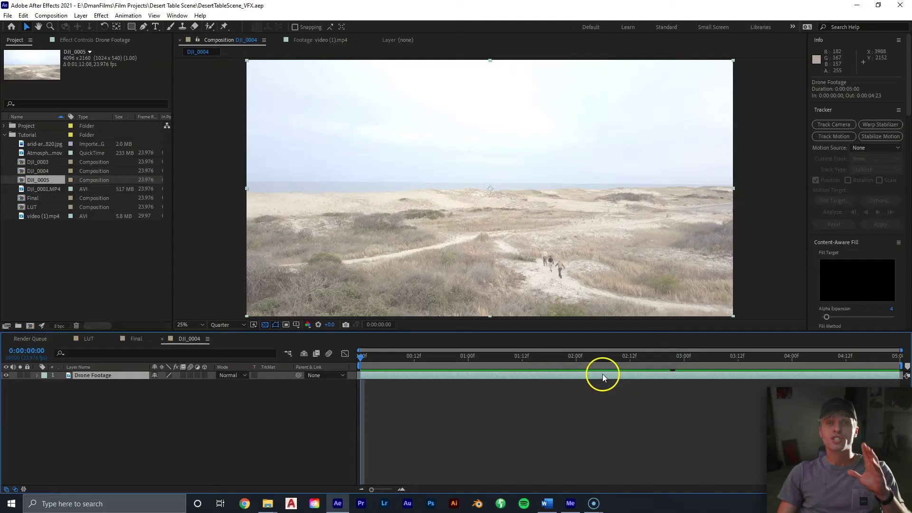
left_click(838, 126)
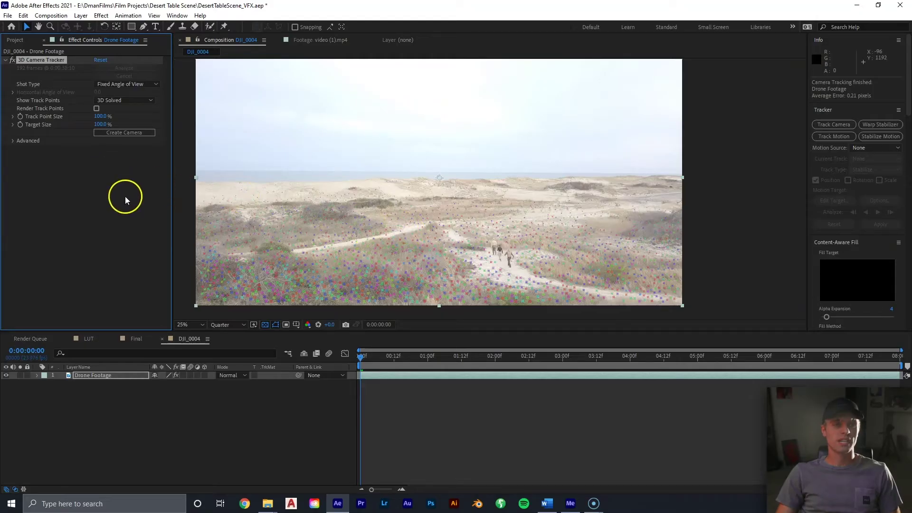
- Create a 3D tracker camera from the solved footage and select the camera layer
left_click(124, 134)
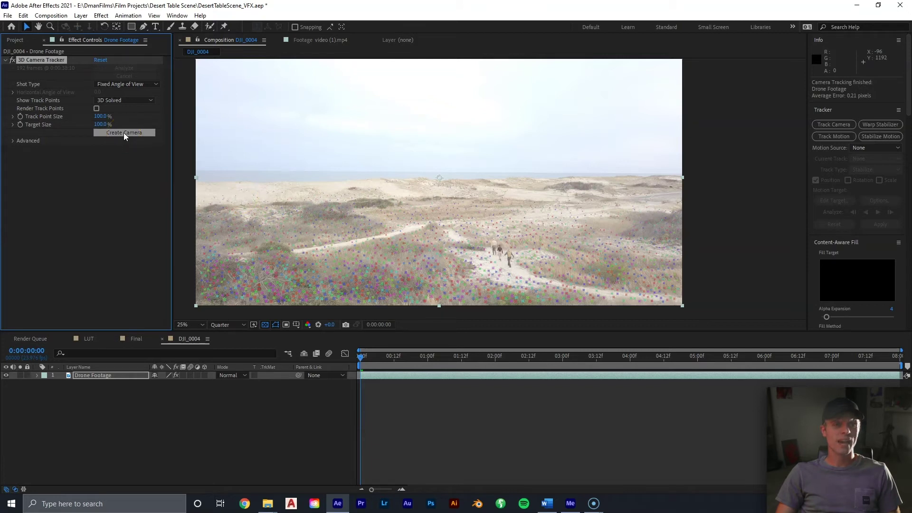
left_click(125, 133)
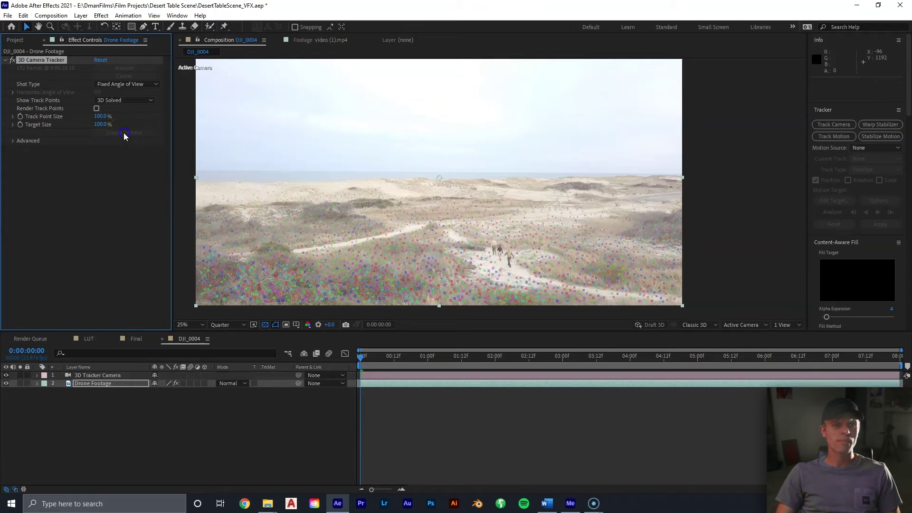
left_click(387, 376)
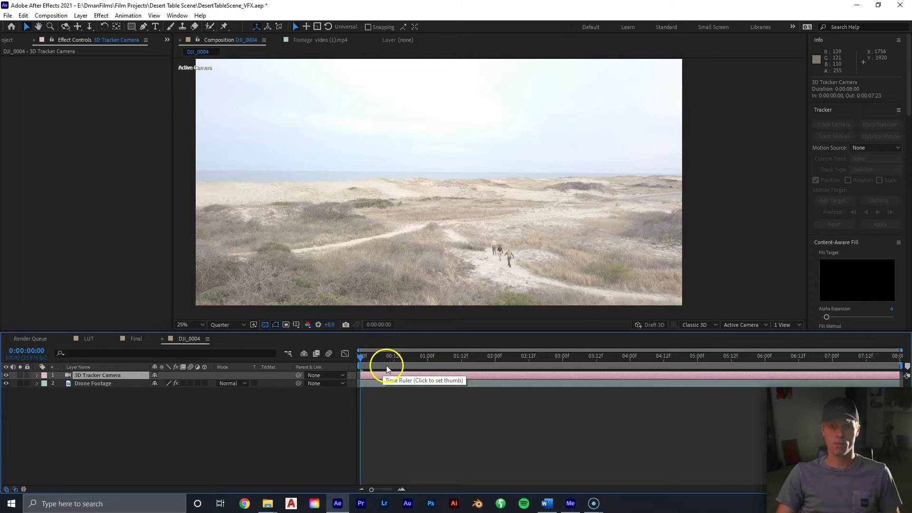
- Examine the solved track points and their target planes on the distant dunes, including a large group of points
left_click(411, 213)
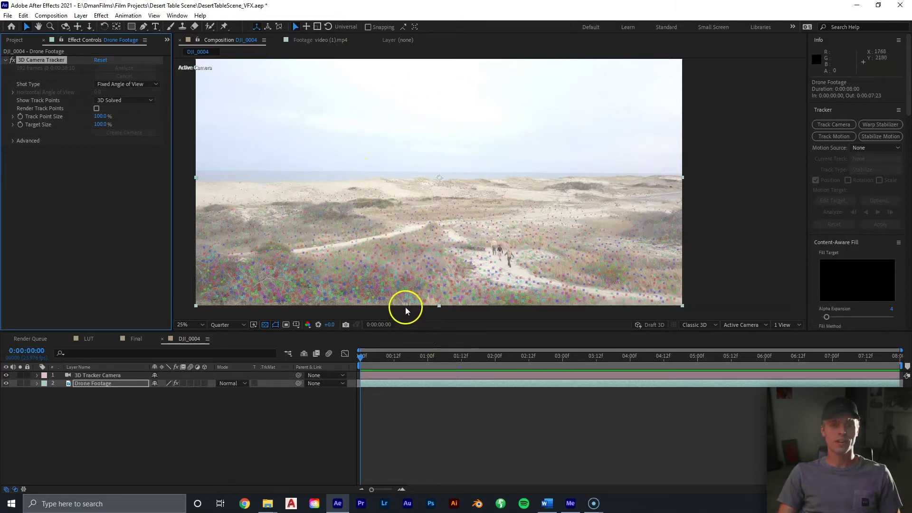
scroll(384, 186, "up", 6)
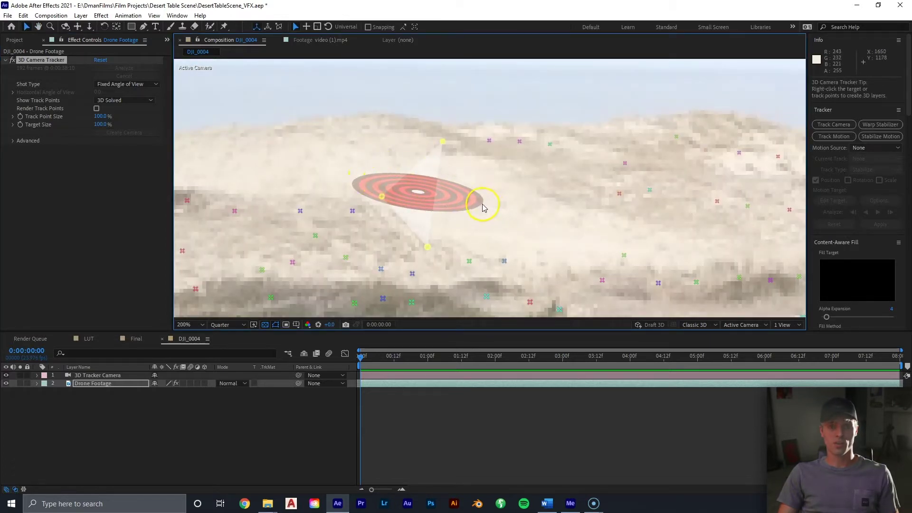
scroll(455, 201, "down", 4)
scroll(462, 180, "up", 3)
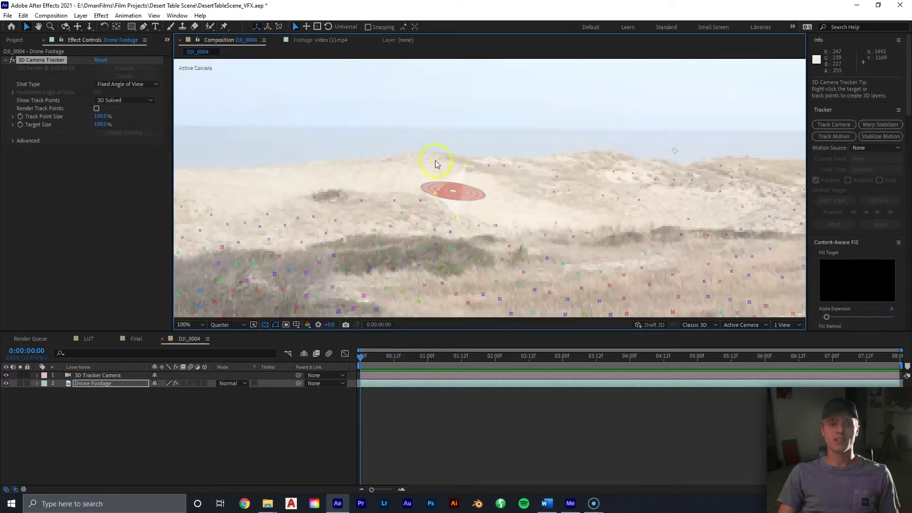
scroll(457, 193, "up", 2)
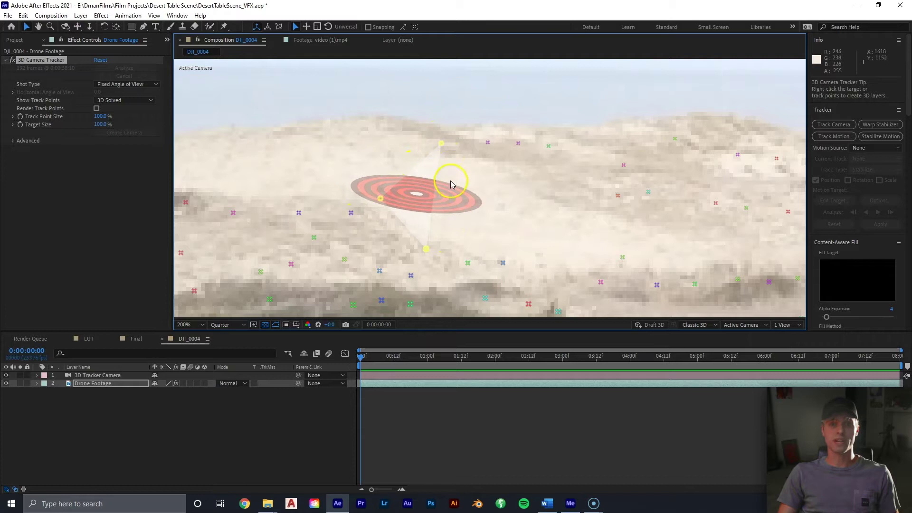
scroll(451, 179, "down", 2)
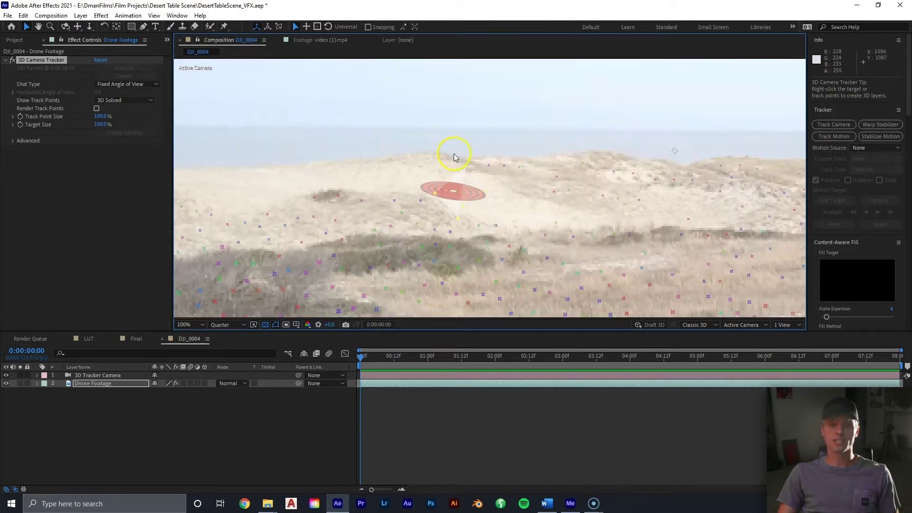
left_click_drag(452, 155, 415, 173)
mouse_move(338, 191)
left_mouse_down()
mouse_move(353, 248)
mouse_move(408, 284)
mouse_move(496, 300)
mouse_move(640, 285)
mouse_move(725, 226)
mouse_move(709, 178)
mouse_move(612, 132)
mouse_move(511, 139)
left_mouse_up()
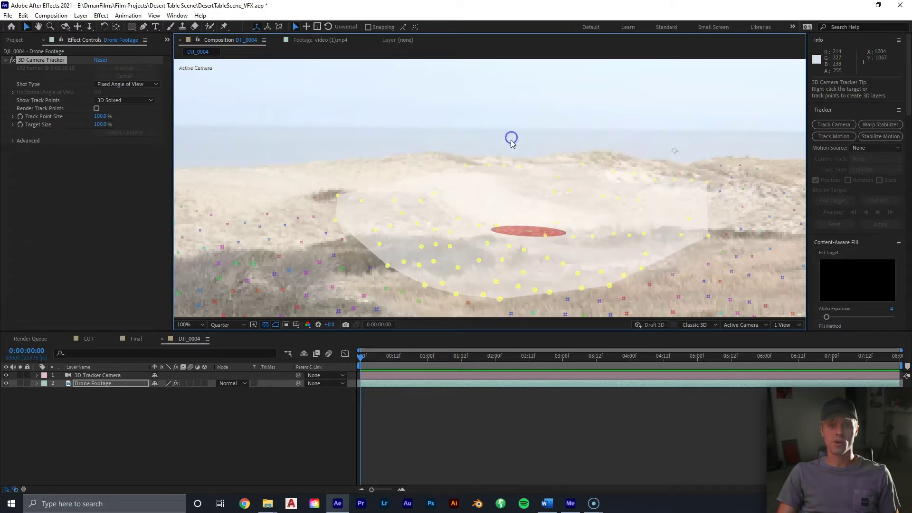
scroll(579, 264, "up", 2)
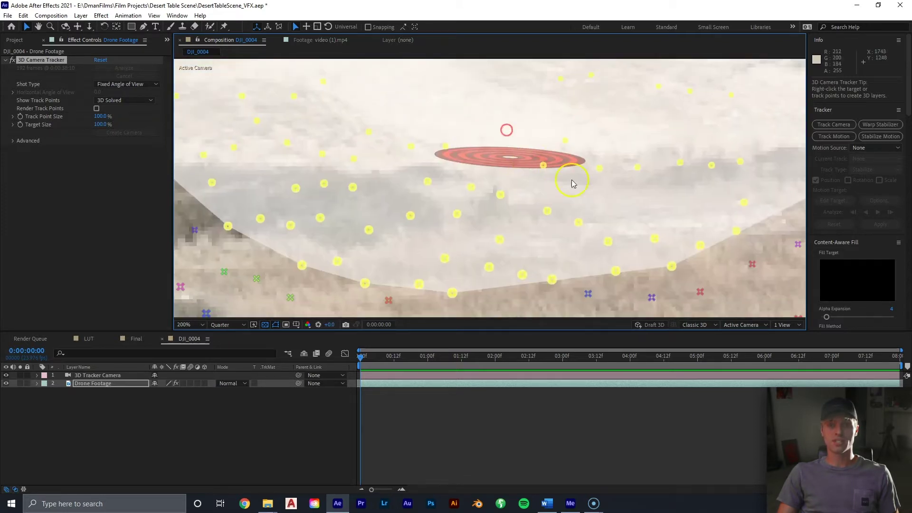
scroll(511, 176, "down", 2)
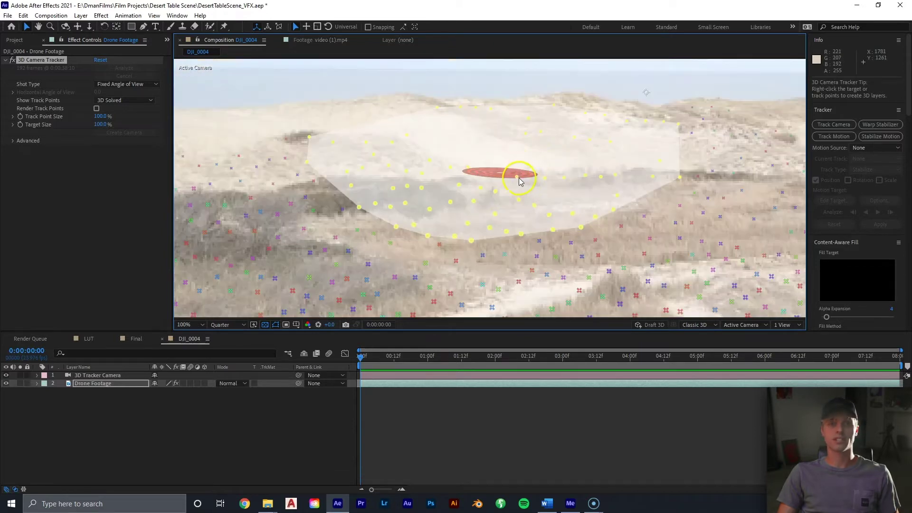
- Create a null from the three track points on the distant sand dune below the horizon
left_click(411, 151)
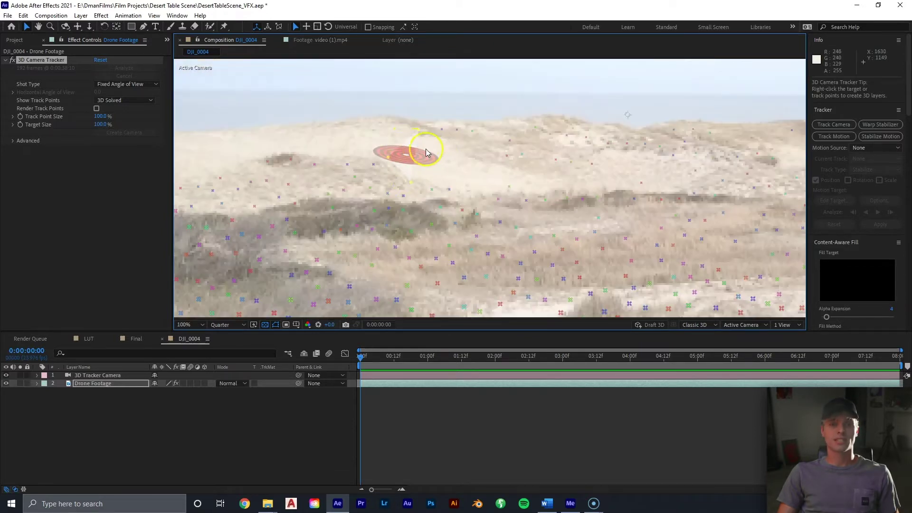
right_click(426, 152)
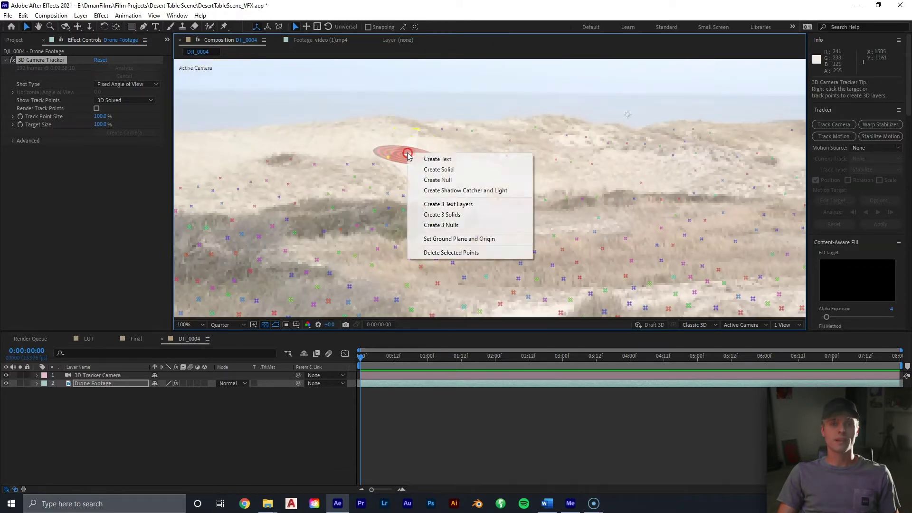
left_click(450, 183)
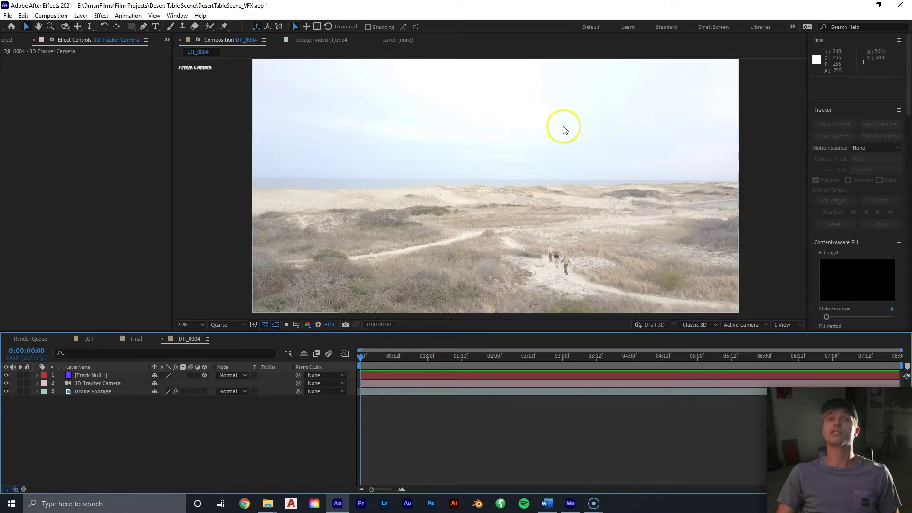
- Apply the Boris FX Mocha AE effect to the Drone Footage layer
left_click(450, 314)
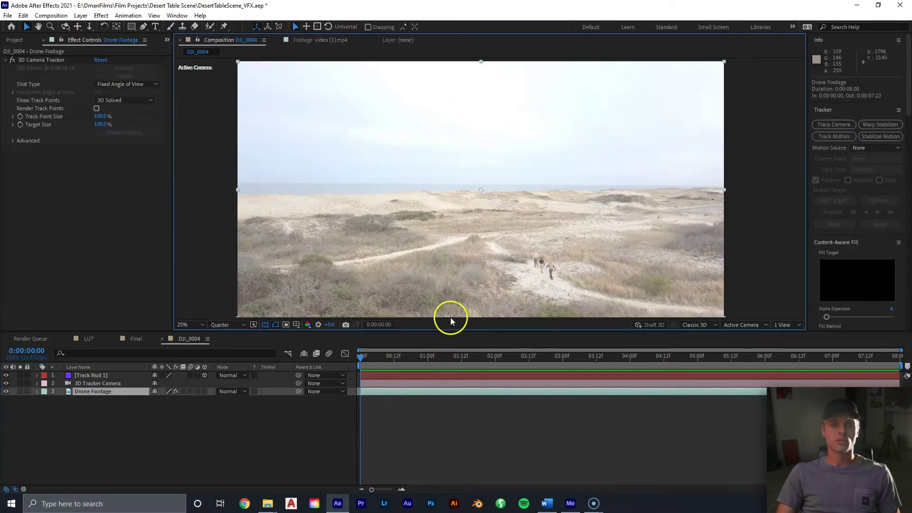
right_click(426, 389)
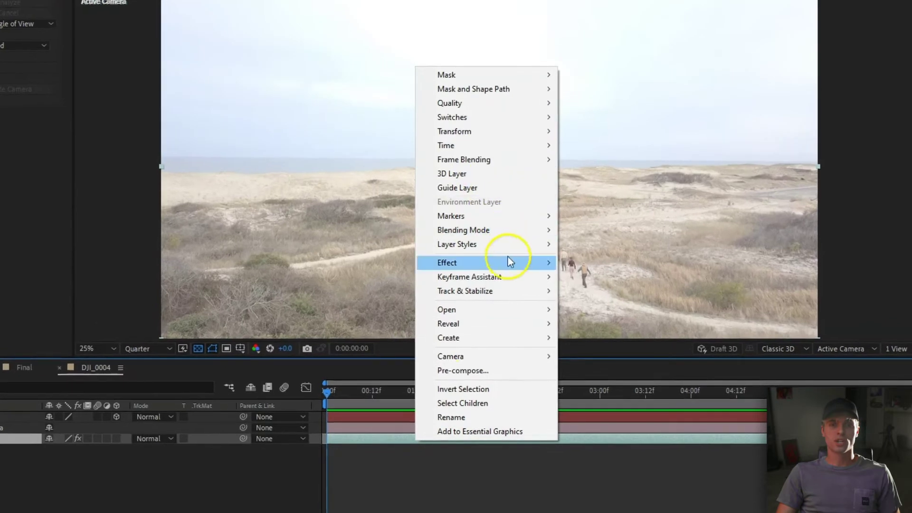
mouse_move(508, 262)
left_click(644, 311)
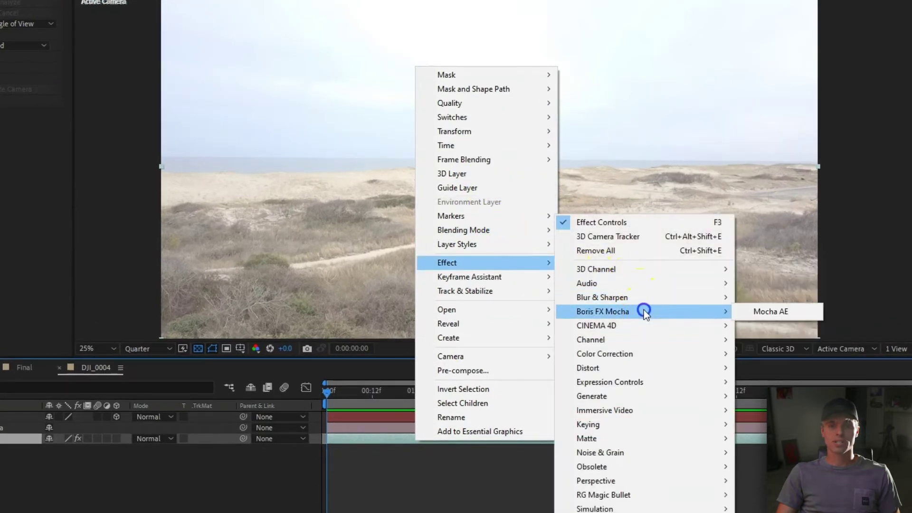
left_click(767, 312)
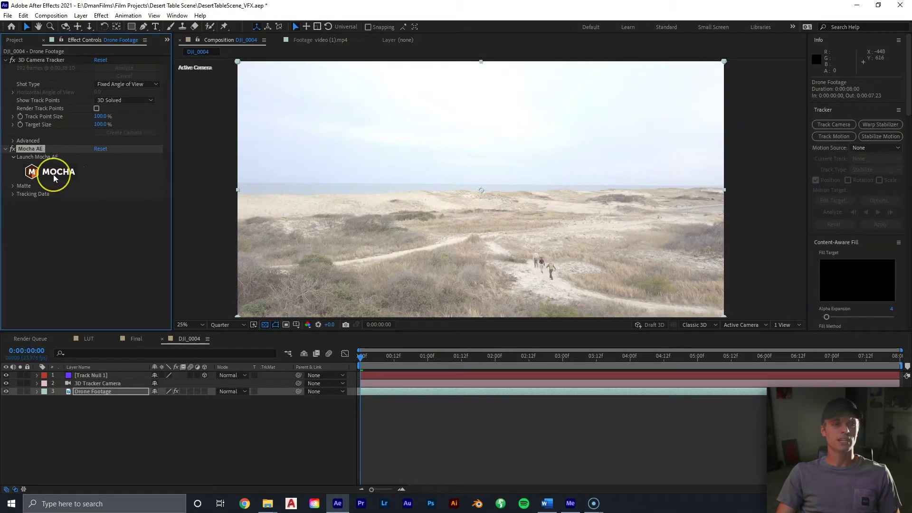
- Set the composition preview resolution to Full, launch Mocha AE for the footage and dismiss its welcome dialog
left_click(58, 173)
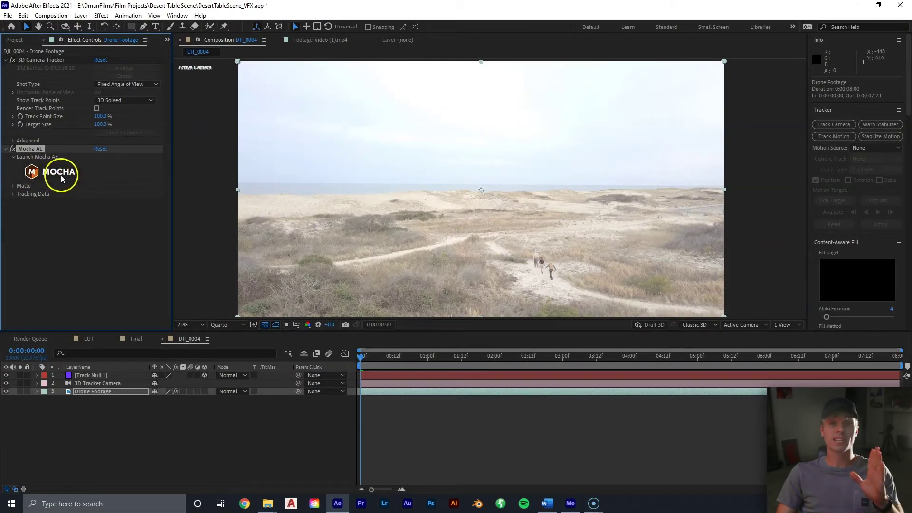
left_click(235, 326)
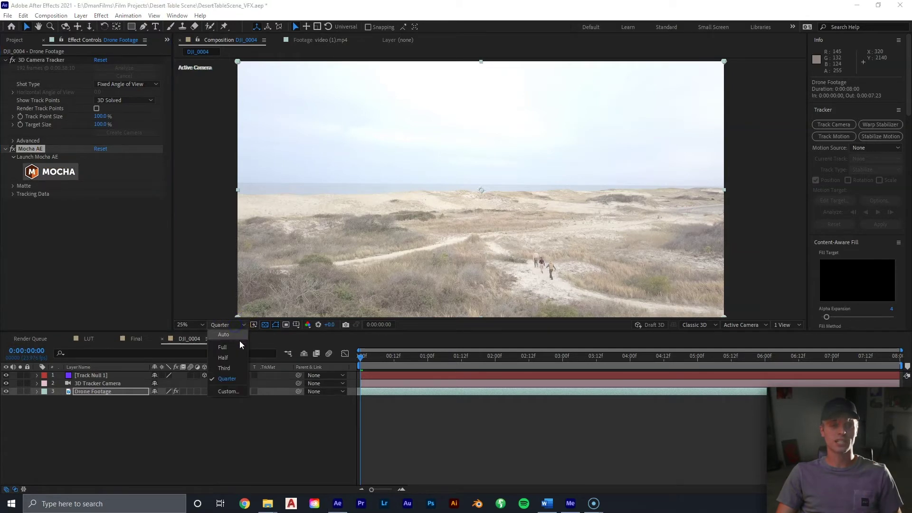
left_click(145, 260)
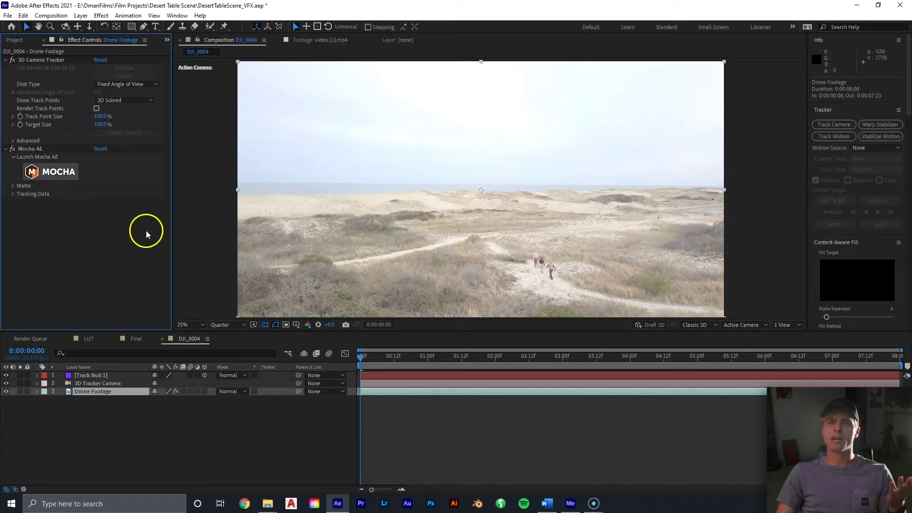
left_click(35, 172)
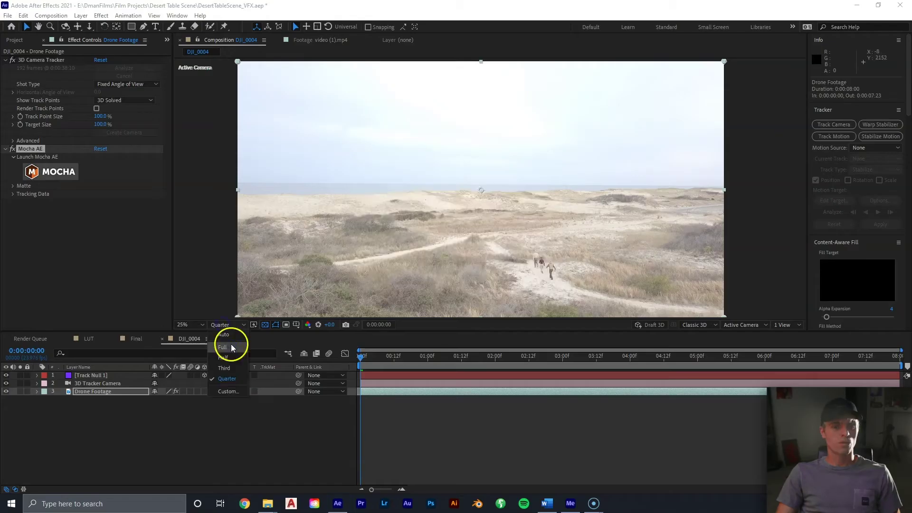
left_click(231, 344)
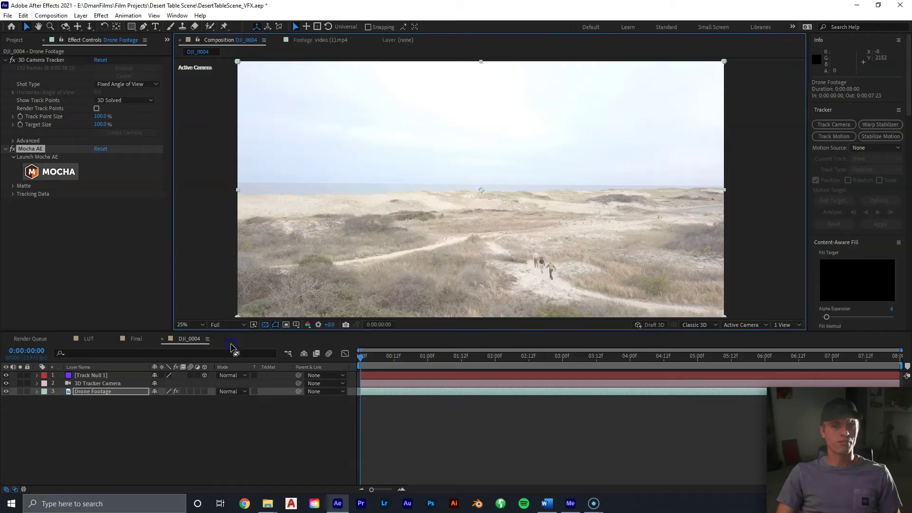
left_click(51, 172)
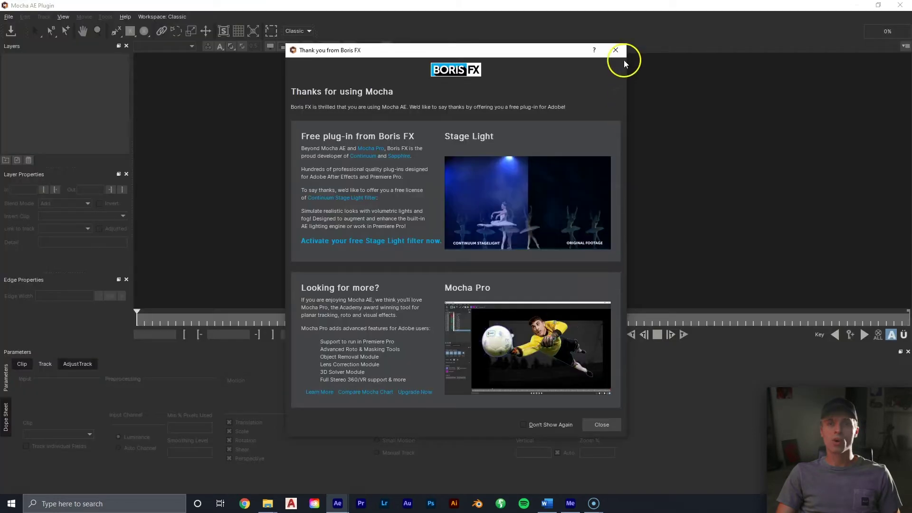
left_click(623, 50)
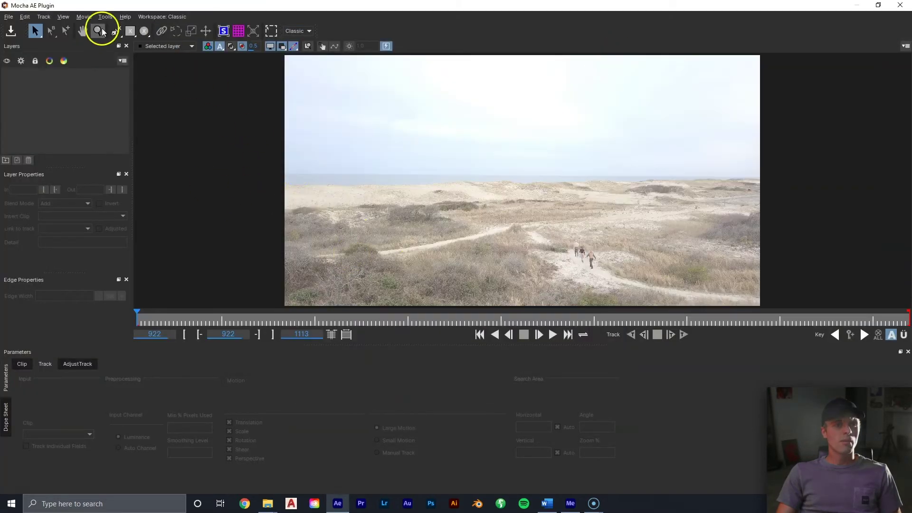
- Start a spline just outside the footage's left edge and trace it along the lower boundary of the sand dunes
left_click(116, 31)
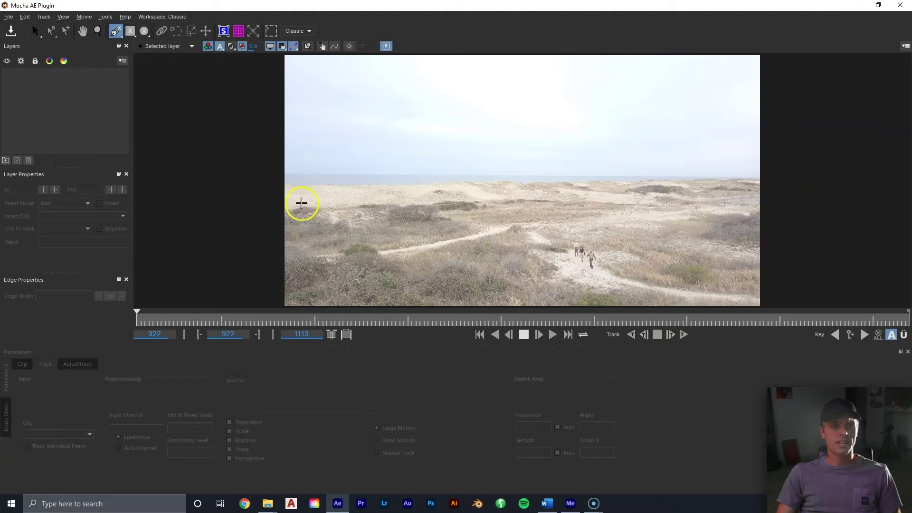
key("z")
left_click_drag(284, 209, 303, 93)
left_click_drag(315, 252, 309, 161)
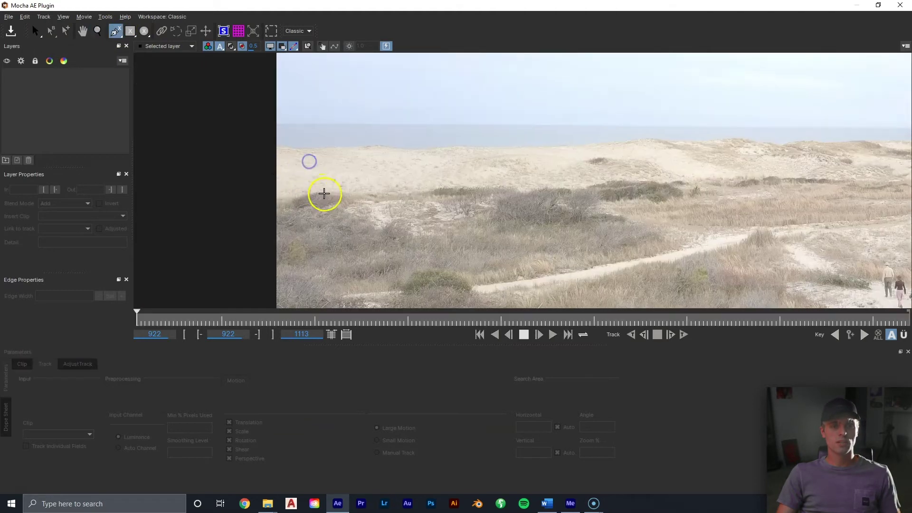
key("x")
left_click_drag(324, 194, 283, 185)
left_click(225, 197)
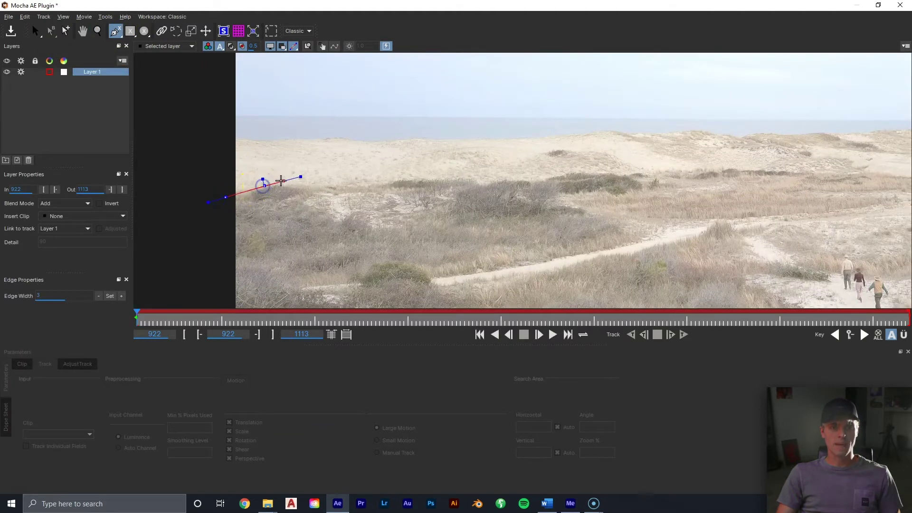
left_click(286, 181)
left_click(325, 183)
left_click(386, 182)
left_click(423, 177)
left_click(455, 178)
left_click(496, 181)
left_click(536, 179)
left_click(576, 172)
left_click(638, 170)
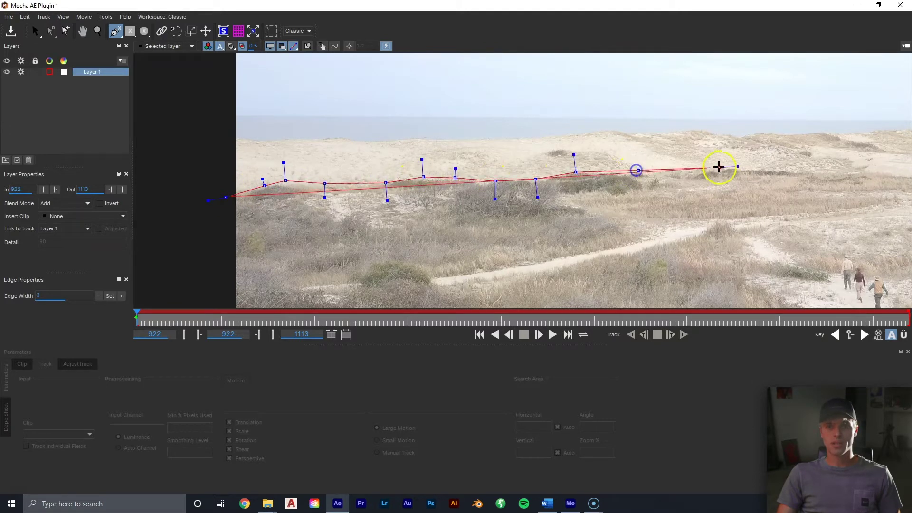
- Continue the spline along the lower dune boundary across the middle of the footage
key("x")
left_click_drag(719, 167, 494, 168)
left_click(518, 172)
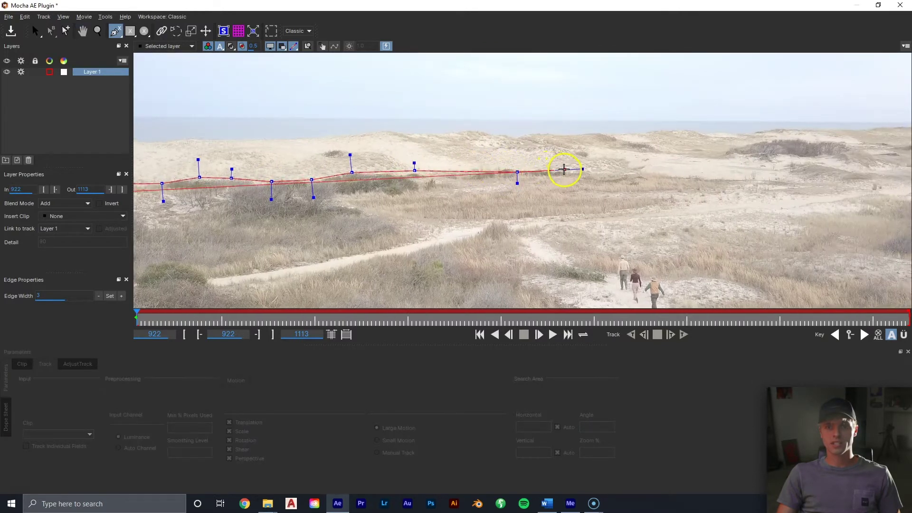
left_click(565, 170)
left_click(609, 169)
left_click(667, 172)
left_click(701, 173)
left_click_drag(712, 176, 483, 160)
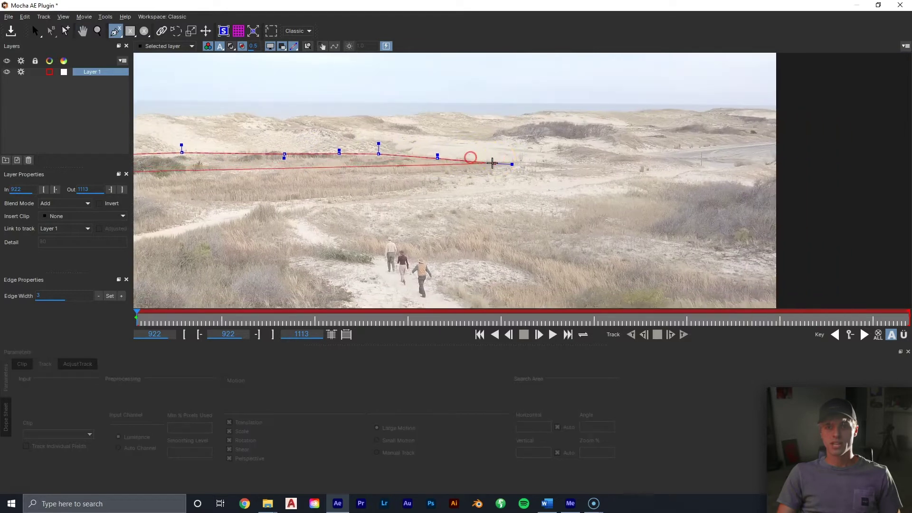
left_click(507, 161)
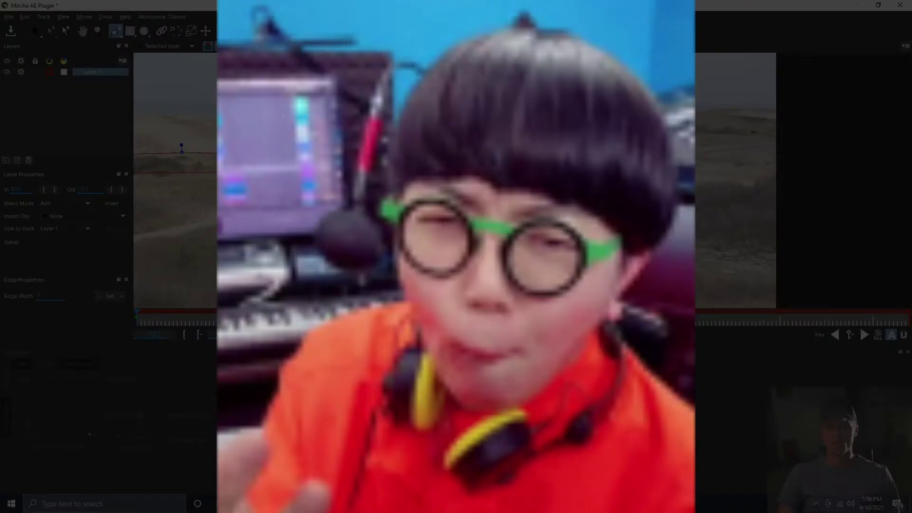
- Extend the spline along the remaining dune boundary to just outside the footage's right edge
left_click(639, 172)
left_click(663, 175)
left_click(708, 179)
left_click(740, 181)
left_click(757, 182)
left_click(790, 174)
- Close the spline around the foreground with corners outside the footage's lower edge, and adjust the curvature of its outer corners
left_click_drag(785, 219, 767, 86)
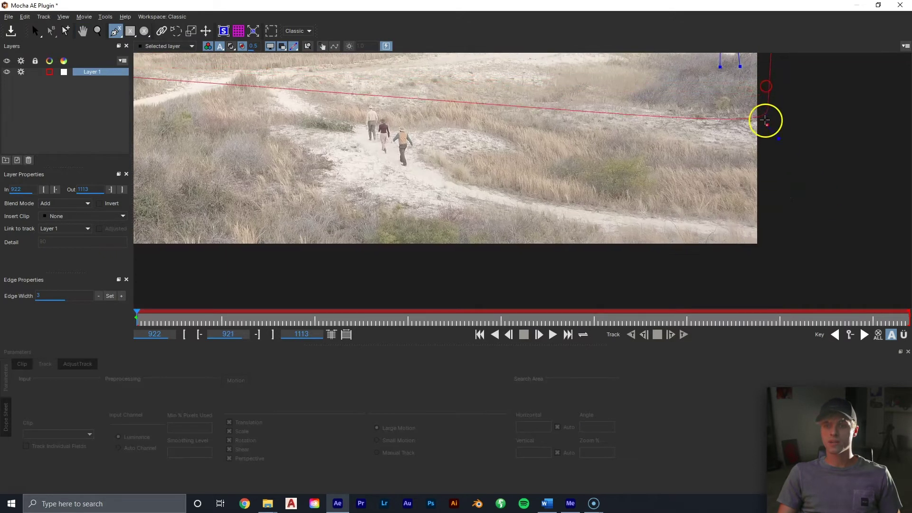
left_click(818, 286)
key("z")
mouse_move(795, 185)
left_mouse_down()
mouse_move(614, 195)
mouse_move(366, 134)
left_mouse_up()
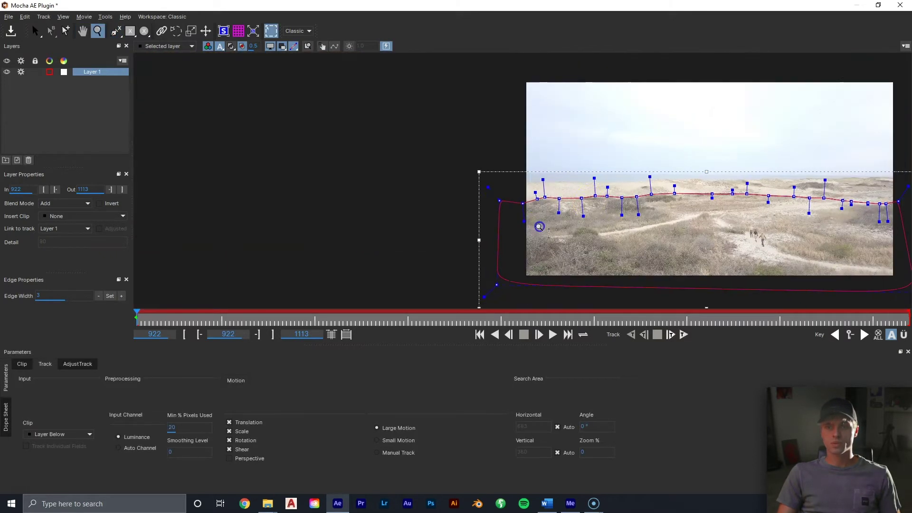
key("x")
left_click(705, 220)
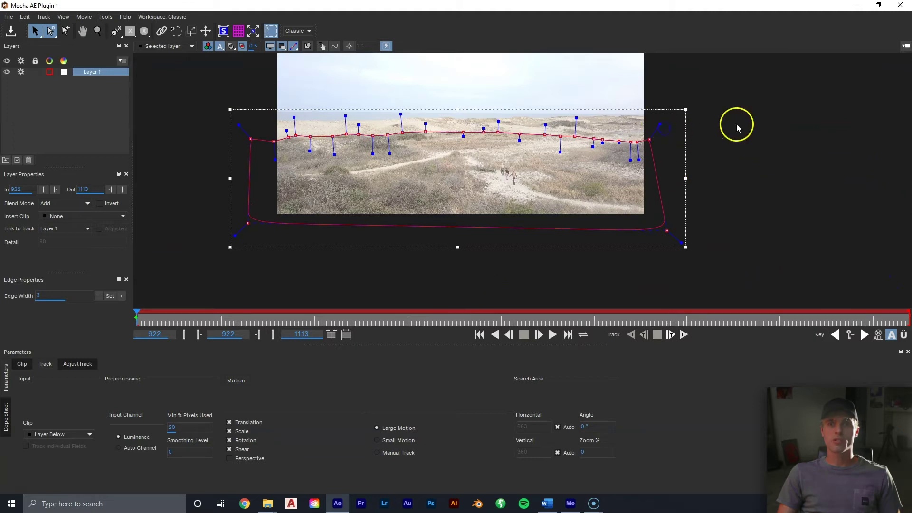
left_click_drag(660, 124, 659, 127)
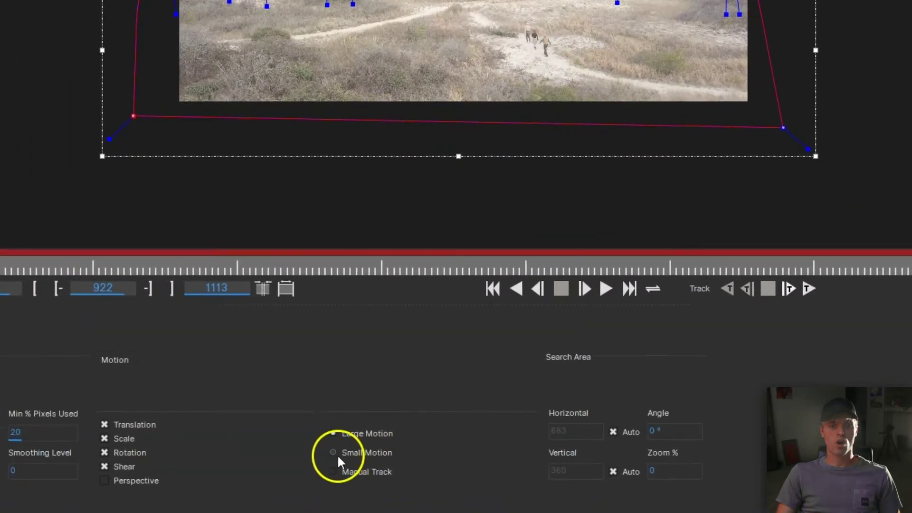
- Set the layer's motion type to Small Motion and track the spline forwards through the shot
left_click(334, 453)
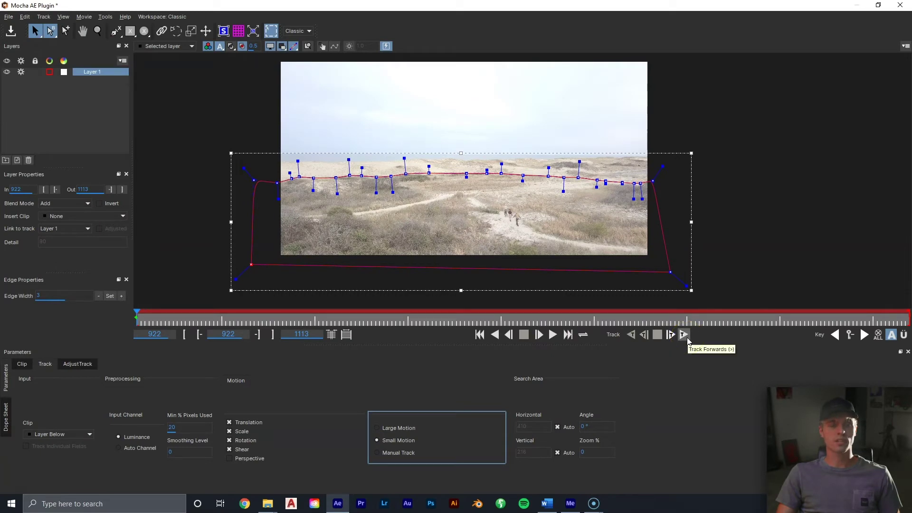
left_click(686, 336)
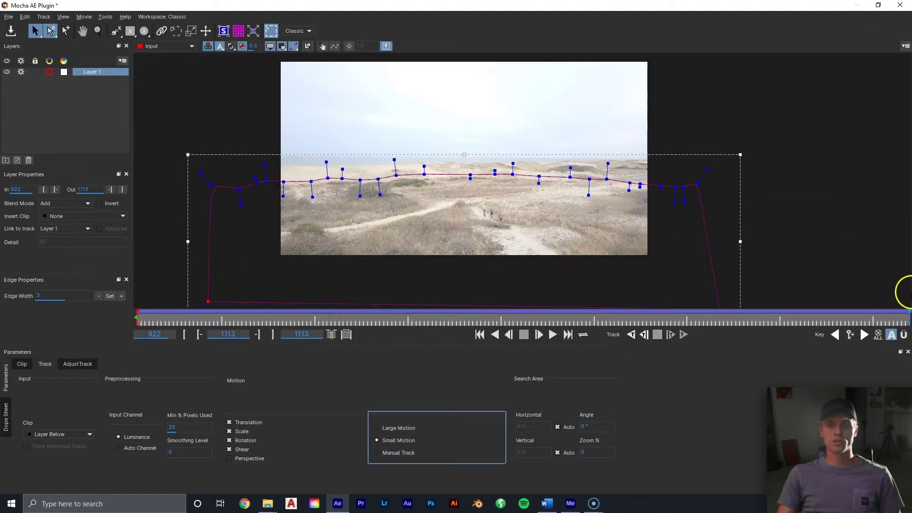
- Realign the drifted spline points with the dune boundary at frame 1113, and scrub through the shot to check the mask
key("z")
left_click_drag(326, 185, 342, 152)
key("s")
left_click_drag(166, 102, 908, 240)
left_click_drag(409, 174, 417, 178)
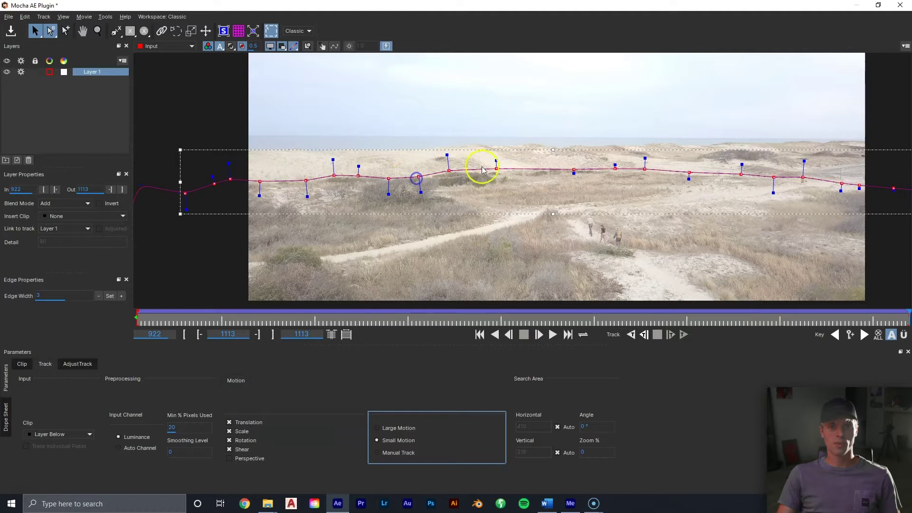
left_click_drag(698, 173, 619, 165)
left_click_drag(695, 170, 696, 175)
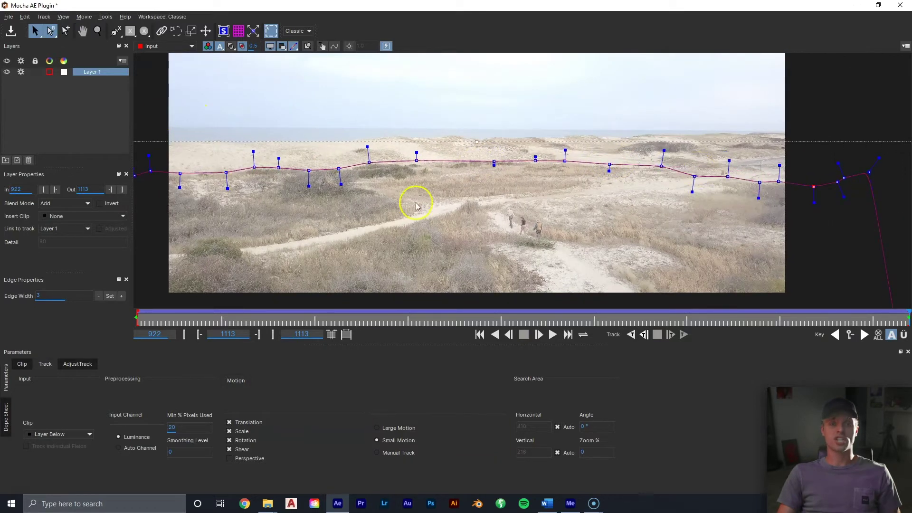
key("Left")
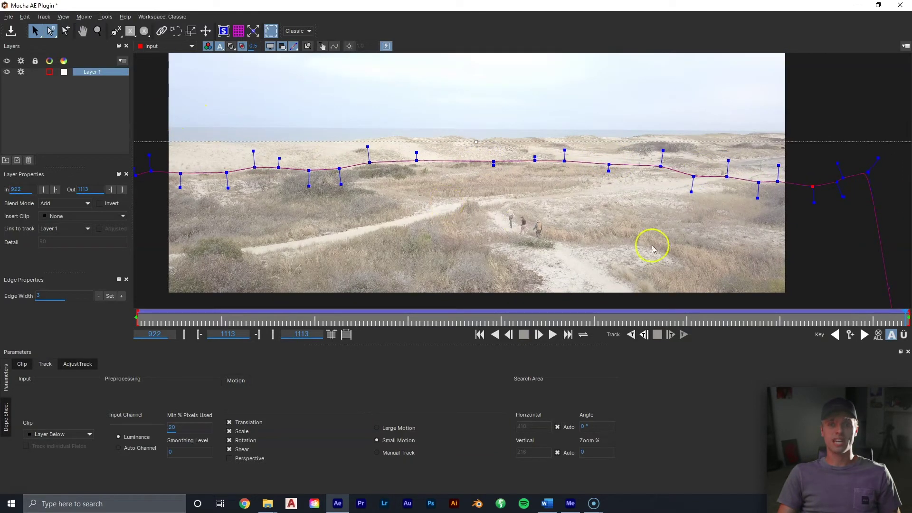
left_click_drag(907, 316, 338, 315)
left_click_drag(236, 319, 493, 320)
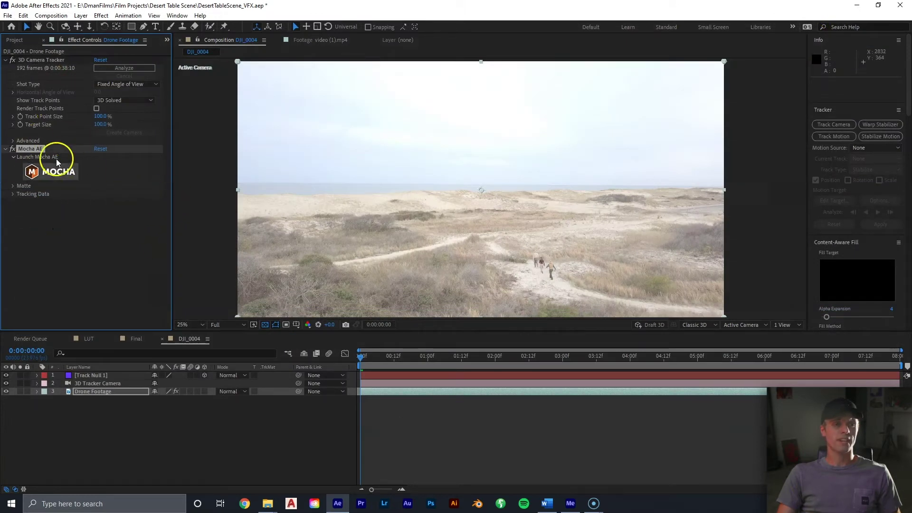
- Apply the Mocha matte to the Drone Footage layer and set its feather to 100
left_click(13, 185)
left_click(12, 228)
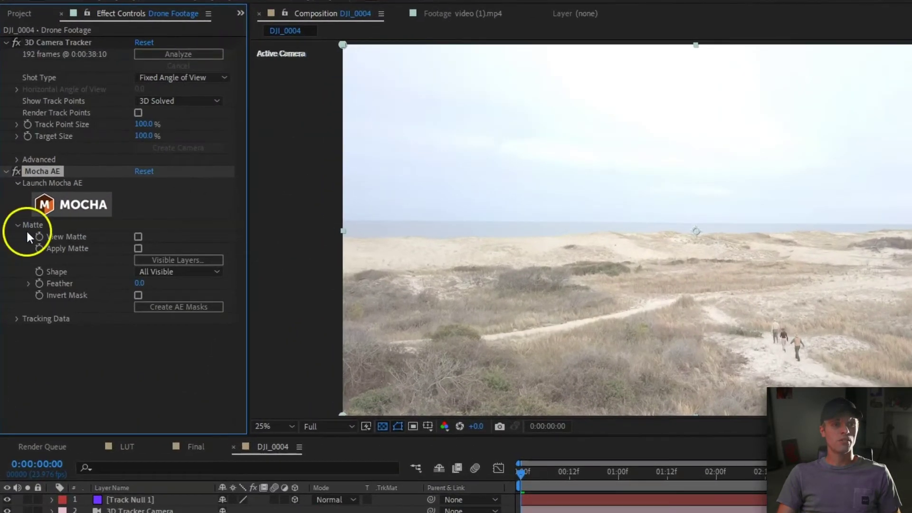
left_click(138, 248)
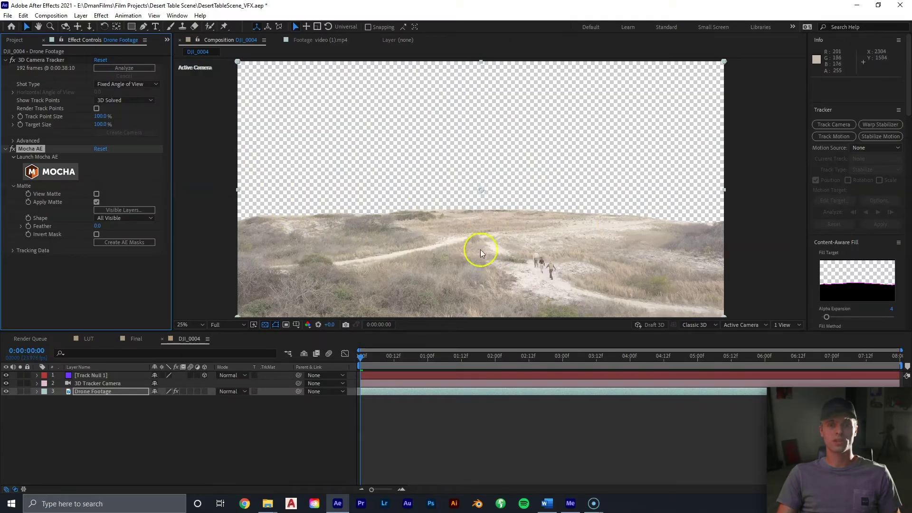
left_click(97, 226)
type("100")
left_click(480, 185)
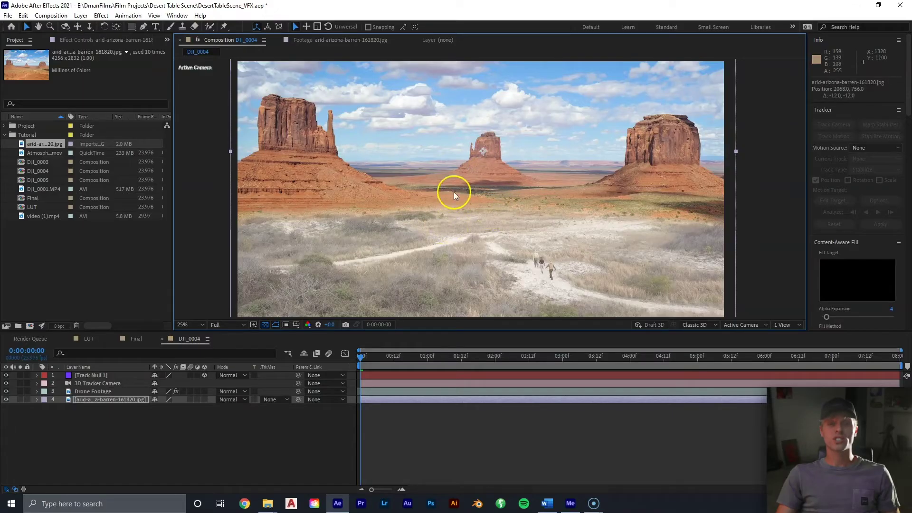
- Make the arid-arizona-barren image behind the footage a 3D layer and parent it to Track Null 1
left_click_drag(443, 179, 443, 176)
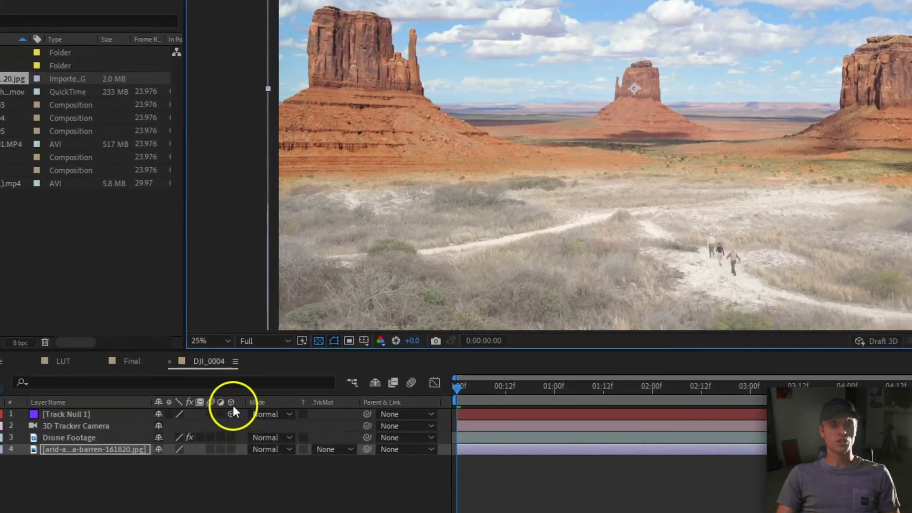
left_click(231, 450)
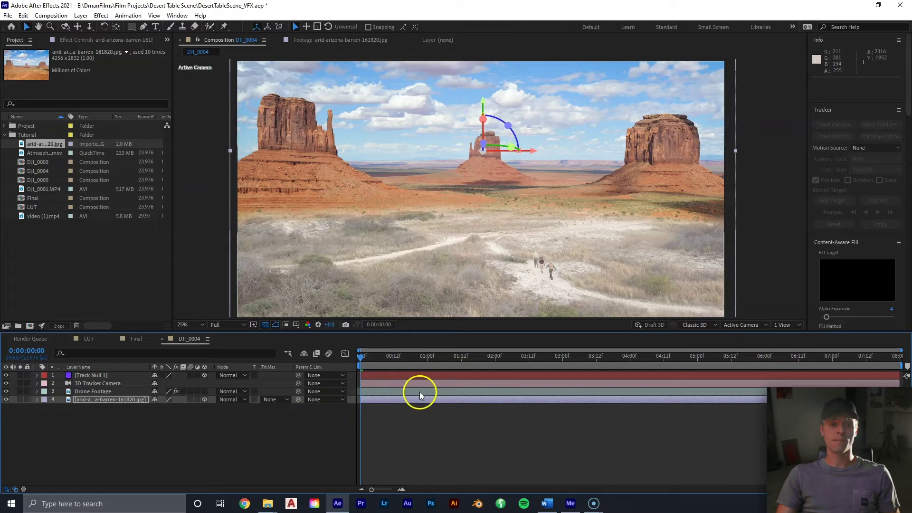
mouse_move(299, 400)
left_mouse_down()
mouse_move(327, 377)
mouse_move(107, 377)
left_mouse_up()
- Play back the composite to check how the desert background moves, and return to the first frame
key("space")
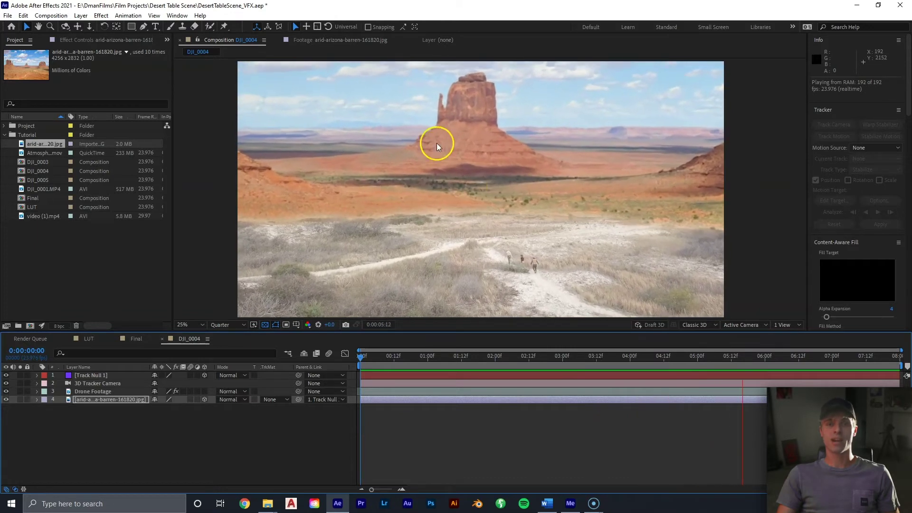
key("space")
left_click_drag(450, 356, 360, 356)
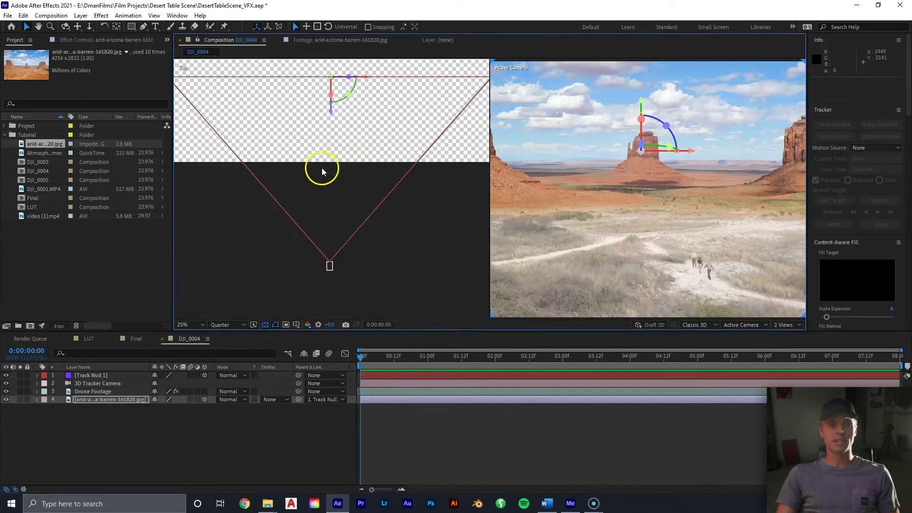
- Examine the camera's movement relative to the background image in the Top view by scrubbing through the shot
scroll(322, 172, "down", 1)
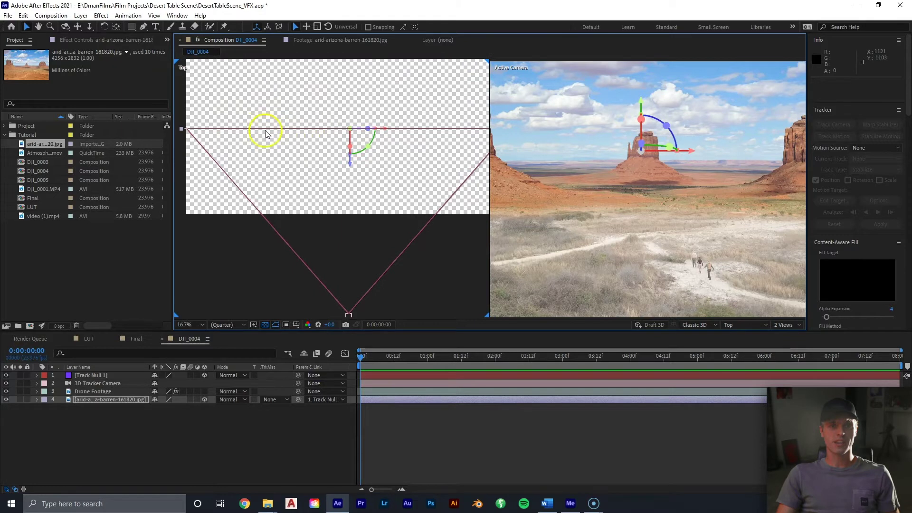
scroll(266, 134, "down", 2)
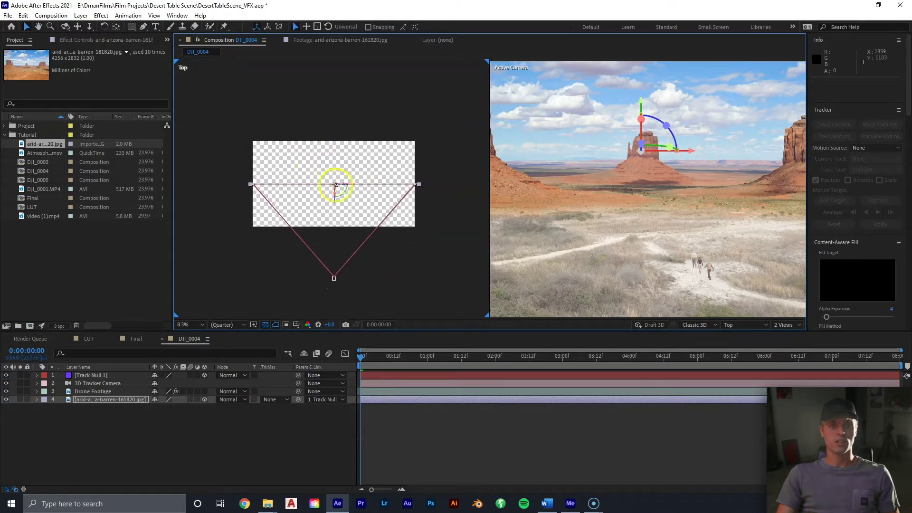
left_click_drag(380, 367, 666, 341)
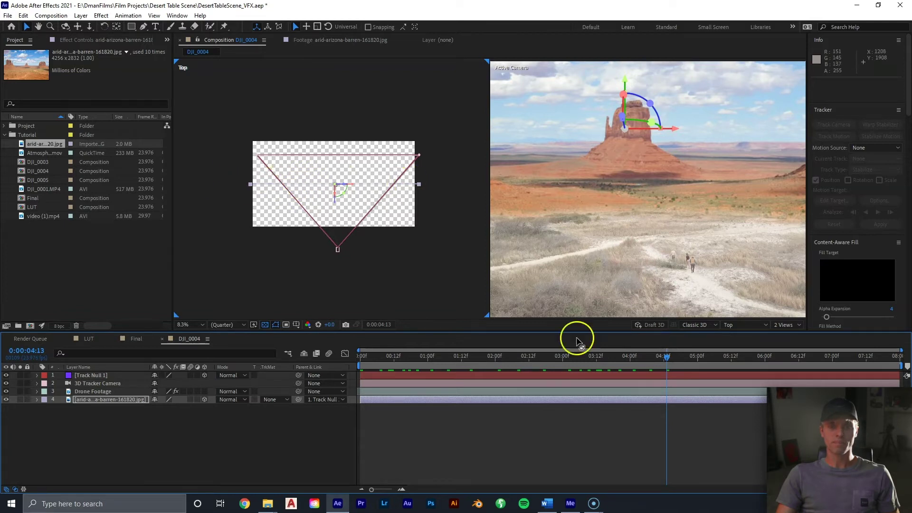
left_click_drag(594, 363, 365, 357)
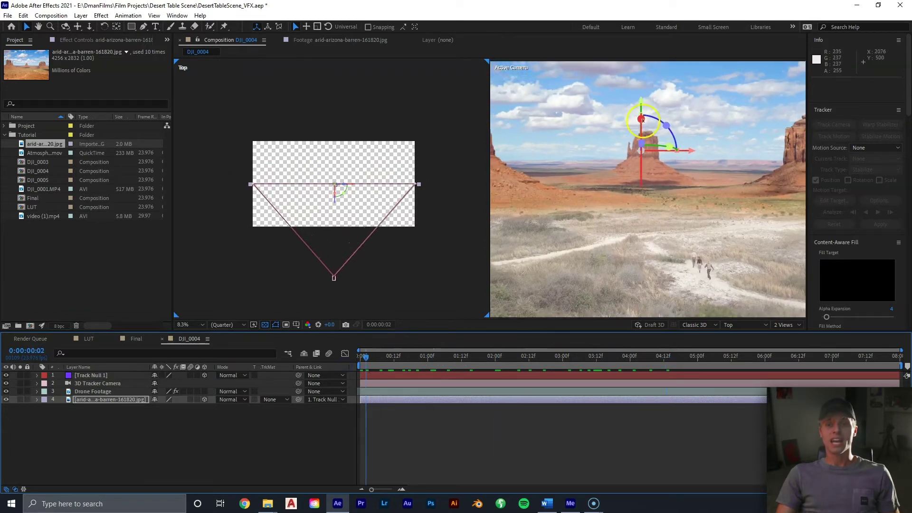
left_click(789, 325)
left_click(789, 334)
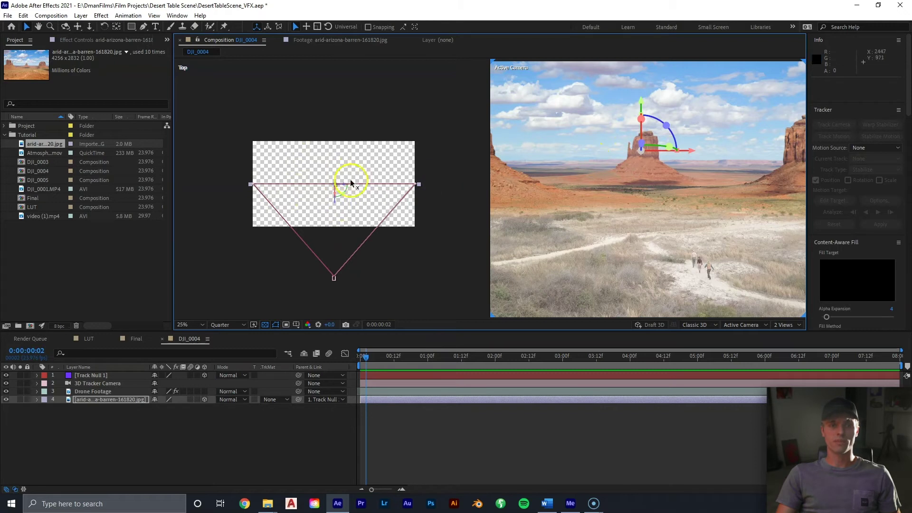
- Push the desert image far back from the camera in depth and scale it to 1252% to fill the frame
left_click(358, 159)
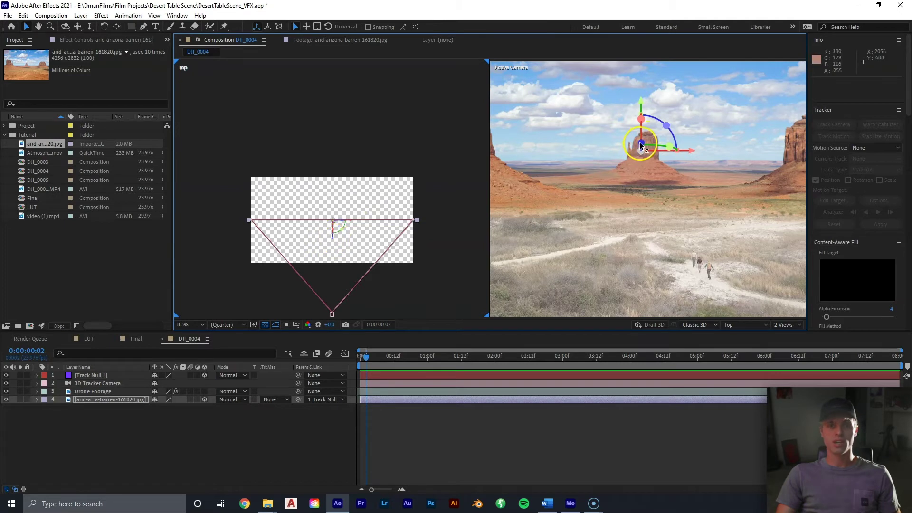
mouse_move(332, 244)
left_mouse_down()
mouse_move(363, 179)
mouse_move(358, 143)
mouse_move(344, 156)
mouse_move(340, 228)
left_mouse_up()
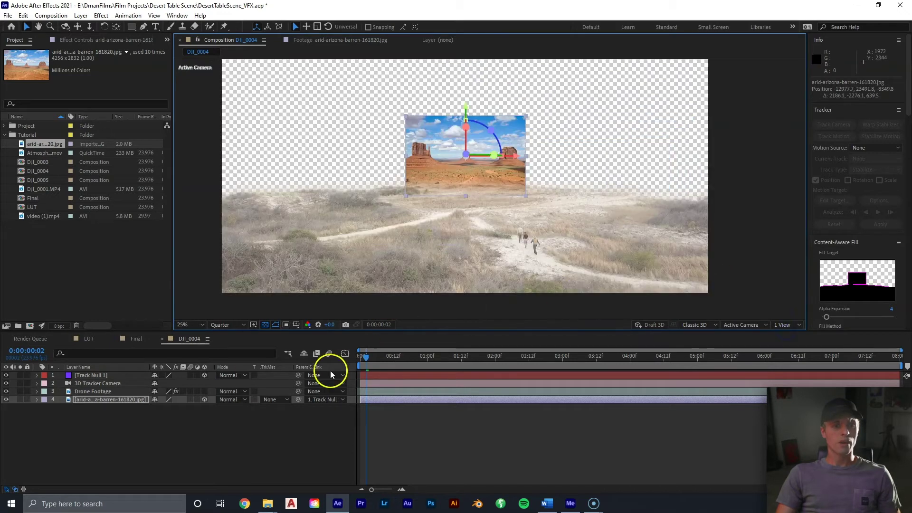
key("s")
left_click_drag(205, 408, 298, 401)
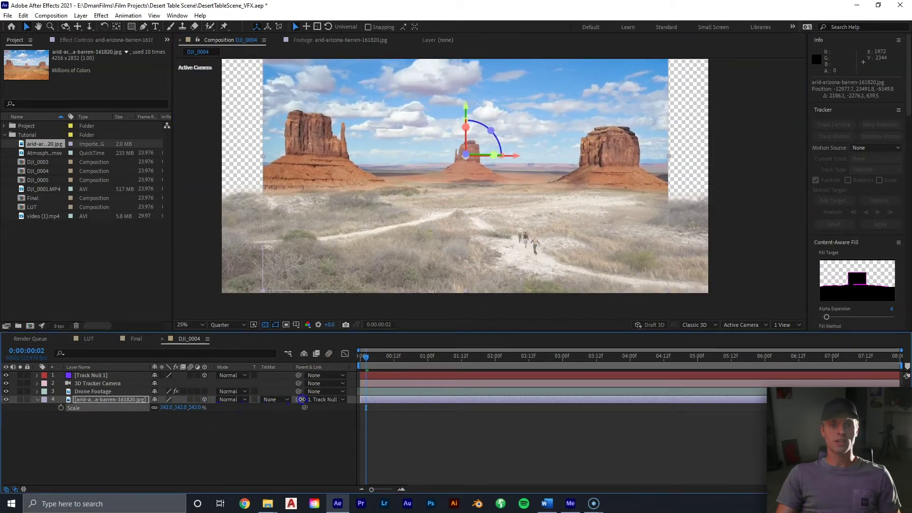
left_click(426, 171)
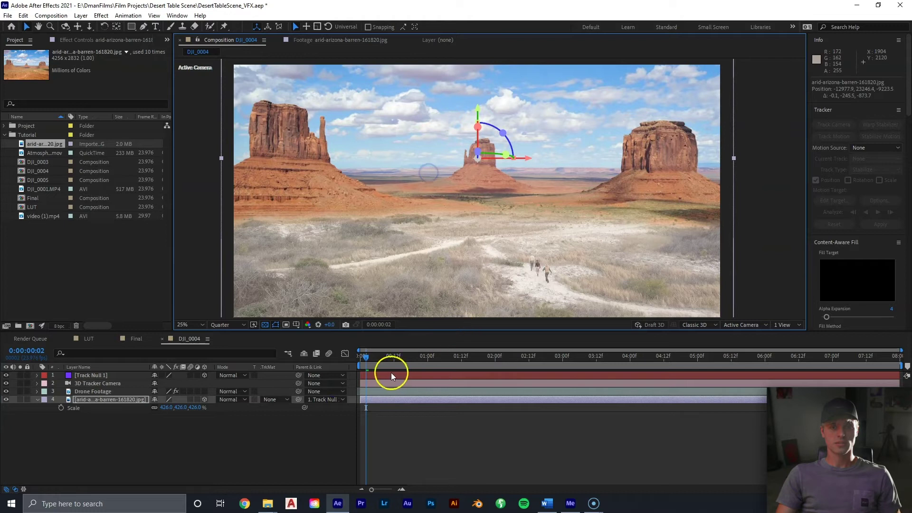
- Play back the shot from the start to check the distant background's parallax
left_click(362, 357)
key("space")
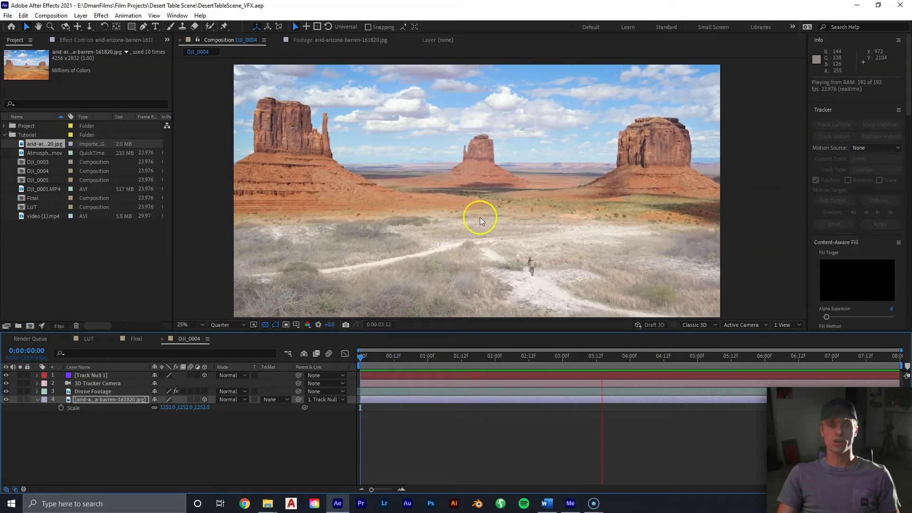
key("space")
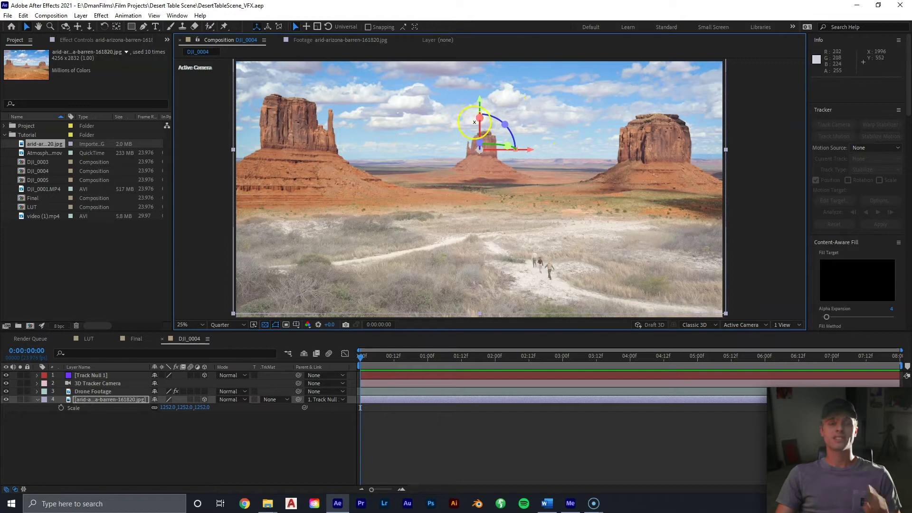
left_click(275, 181)
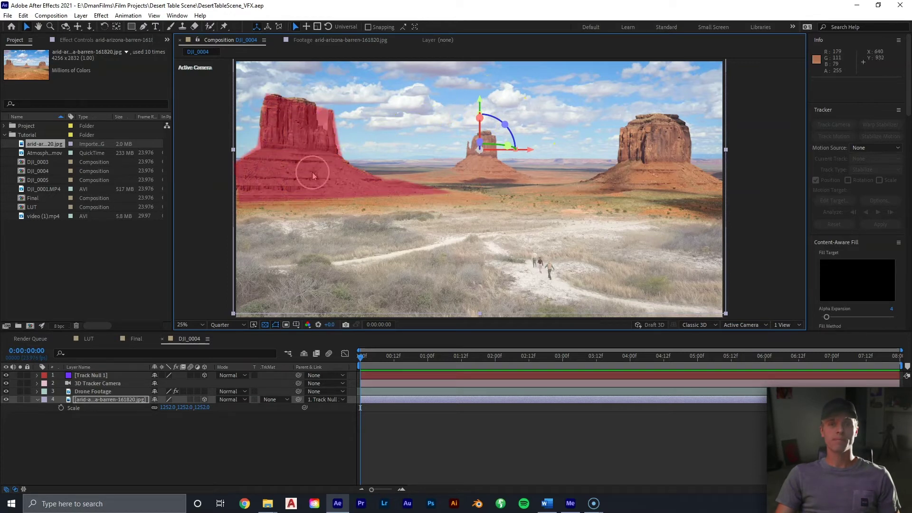
left_click(659, 143)
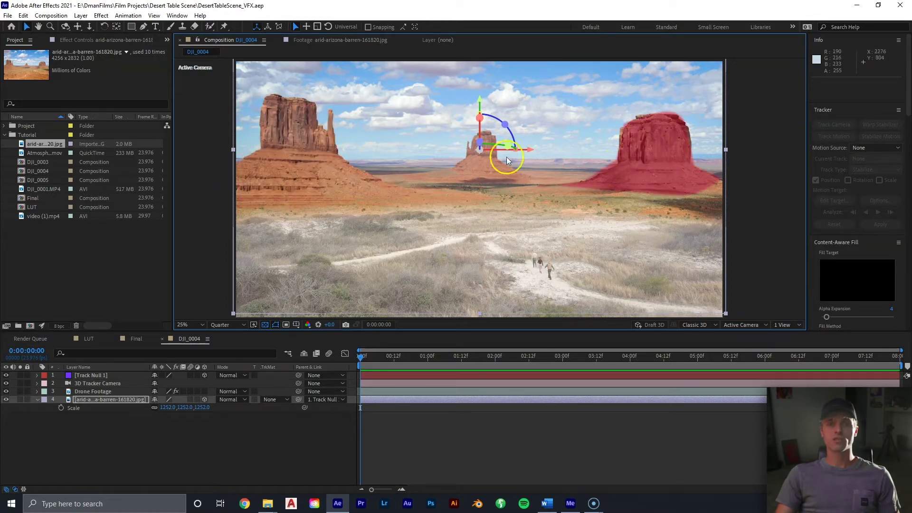
left_click(478, 159)
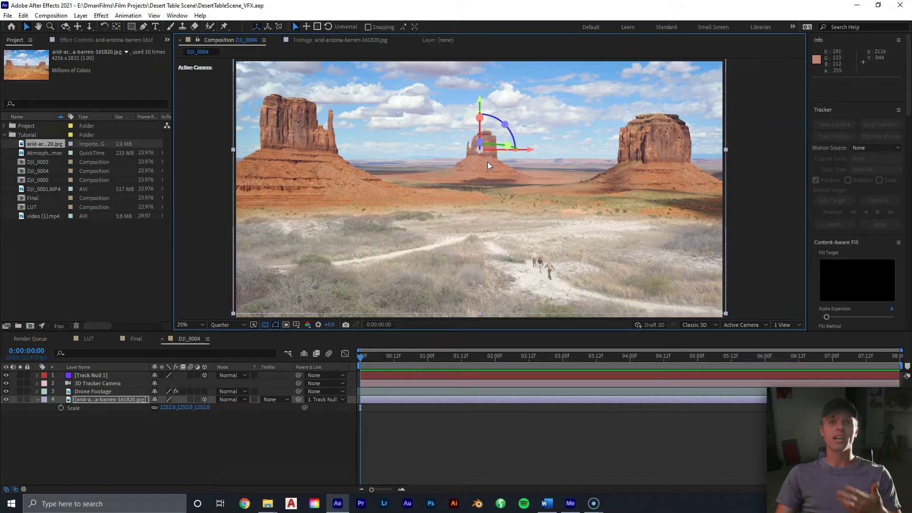
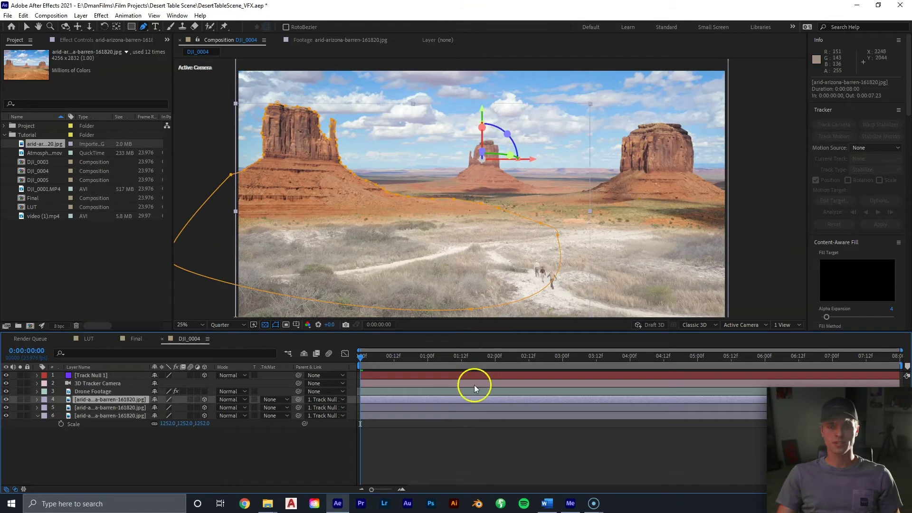
- Mask the right butte and its foreground terrain on the second desert image layer with the Pen tool
left_click(469, 408)
scroll(572, 234, "up", 4)
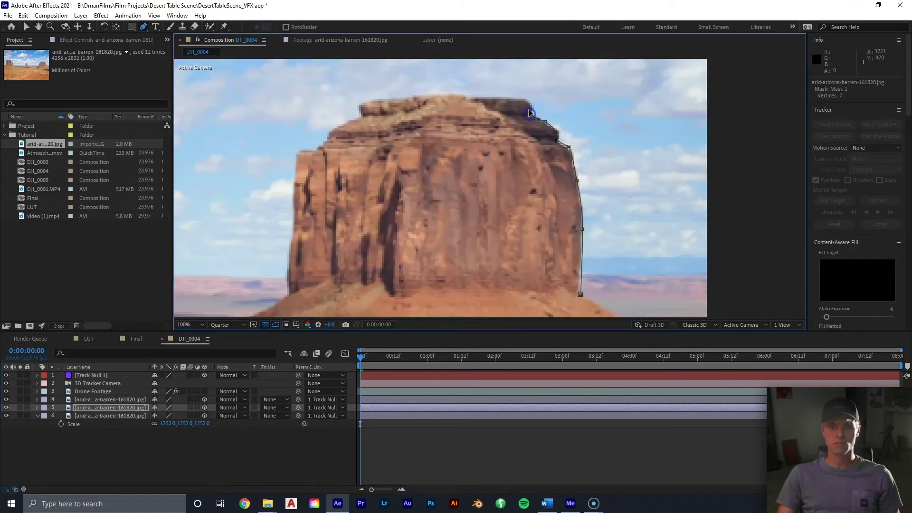
left_click(295, 156)
left_click(287, 287)
left_click_drag(290, 285, 521, 125)
left_click_drag(452, 165, 665, 150)
left_click(326, 189)
left_click_drag(273, 191, 558, 193)
left_click(485, 190)
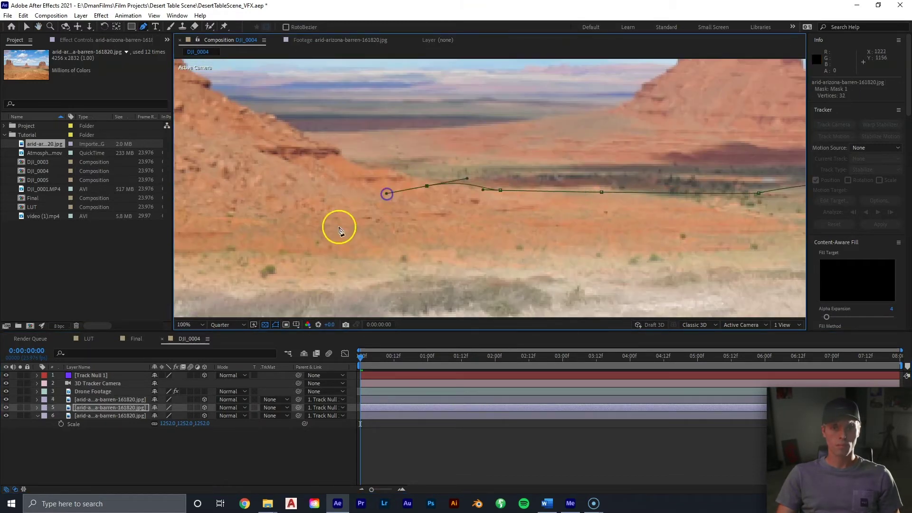
scroll(433, 189, "down", 1)
scroll(419, 138, "down", 2)
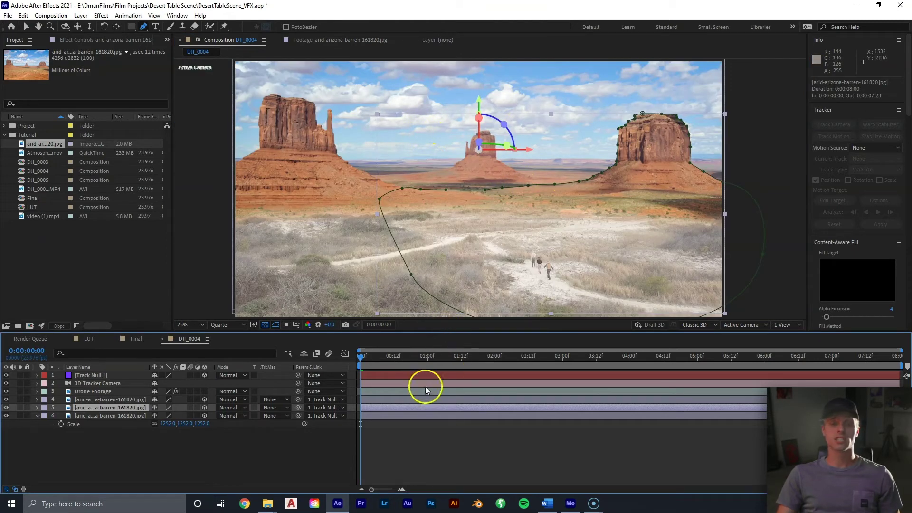
- Clone Stamp the left and right buttes out of the lowest desert image layer using nearby sky and plain, then return to the DJI_0004 composition
left_click(404, 415)
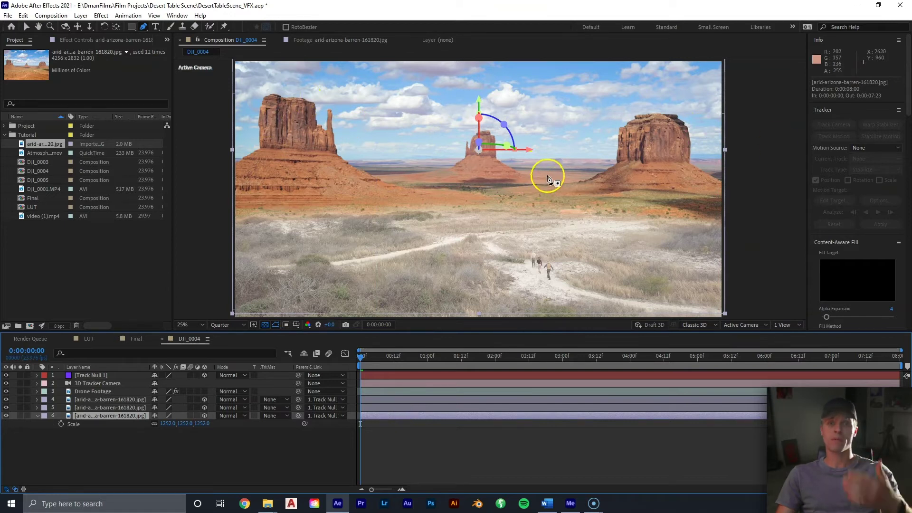
double_click(395, 416)
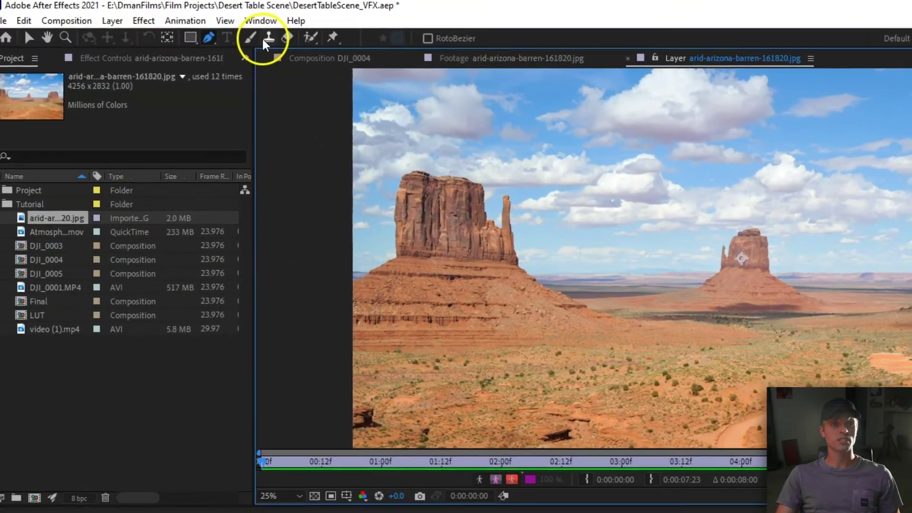
left_click(182, 28)
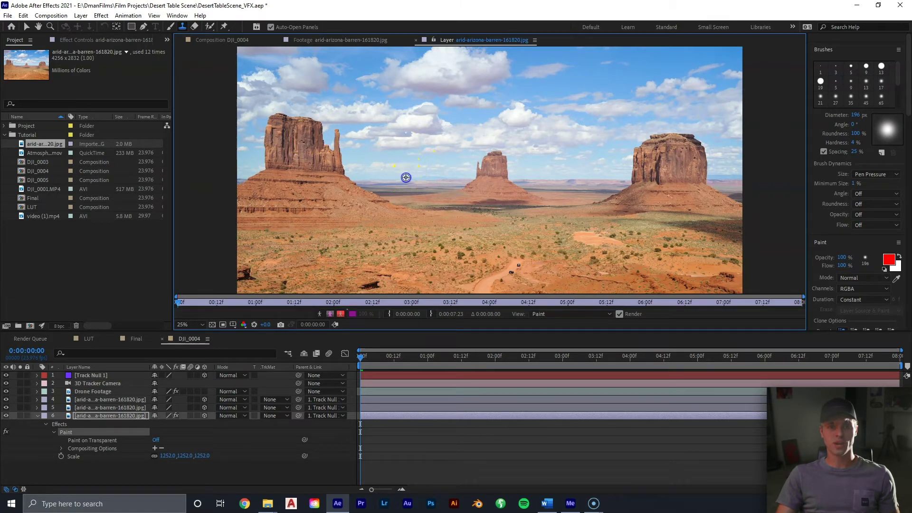
left_click_drag(348, 177, 310, 175)
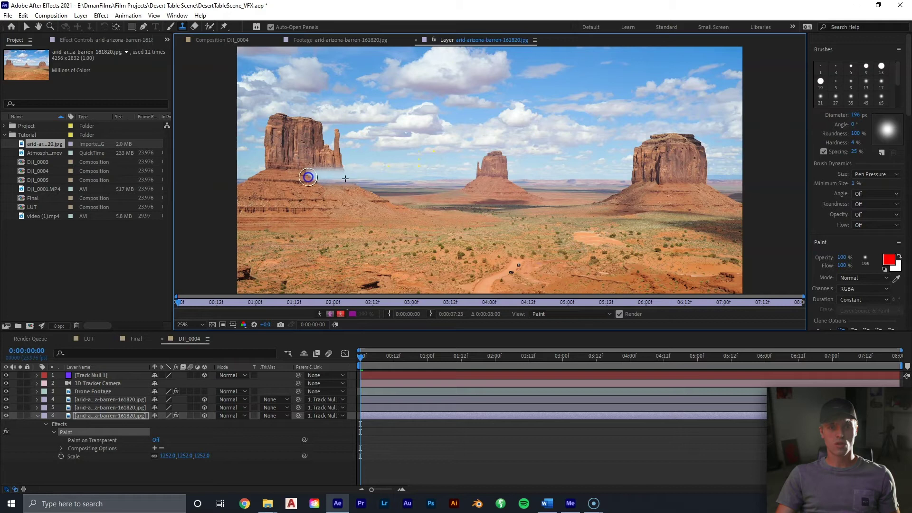
mouse_move(369, 175)
left_mouse_down()
mouse_move(320, 173)
mouse_move(301, 159)
left_mouse_up()
left_click_drag(368, 160, 304, 163)
left_click_drag(361, 151, 307, 147)
mouse_move(364, 139)
left_mouse_down()
mouse_move(304, 138)
mouse_move(276, 120)
mouse_move(299, 119)
mouse_move(266, 119)
left_mouse_up()
mouse_move(339, 130)
left_mouse_down()
mouse_move(274, 127)
mouse_move(329, 139)
mouse_move(277, 143)
mouse_move(260, 135)
left_mouse_up()
mouse_move(324, 152)
left_mouse_down()
mouse_move(261, 145)
mouse_move(288, 148)
mouse_move(268, 149)
left_mouse_up()
left_click_drag(308, 156, 254, 147)
mouse_move(314, 165)
left_mouse_down()
mouse_move(266, 164)
mouse_move(322, 173)
left_mouse_up()
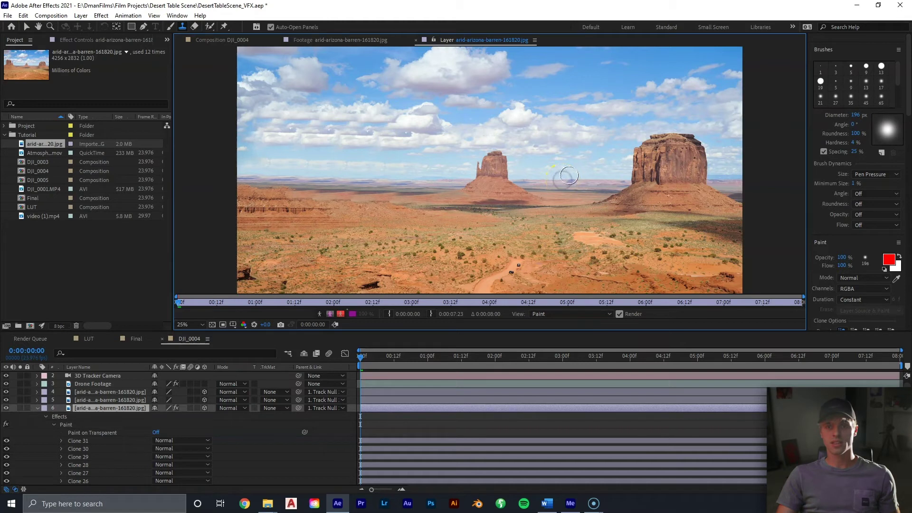
mouse_move(622, 179)
left_mouse_down()
mouse_move(672, 177)
mouse_move(666, 167)
left_mouse_up()
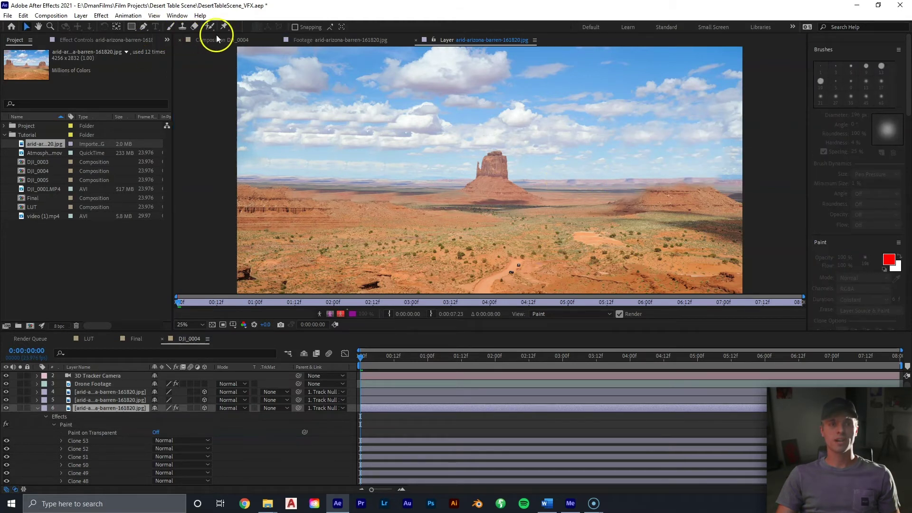
left_click(218, 38)
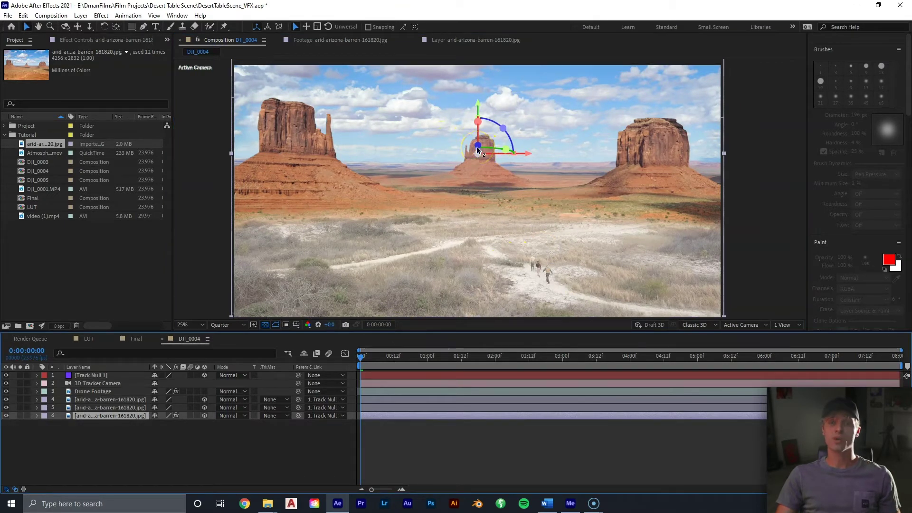
- Push the lowest desert image layer farther back in depth and scale it to 1498% to refill the frame
left_click_drag(475, 152, 516, 150)
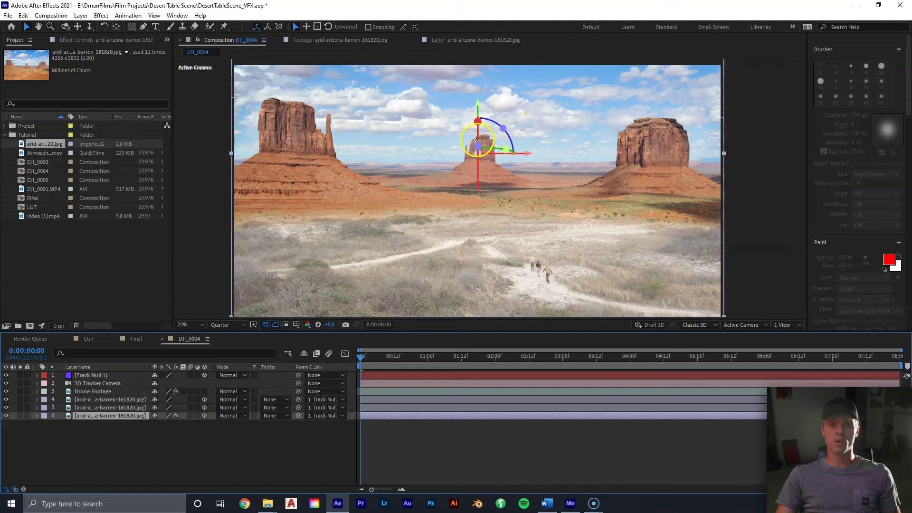
left_click_drag(479, 149, 478, 144)
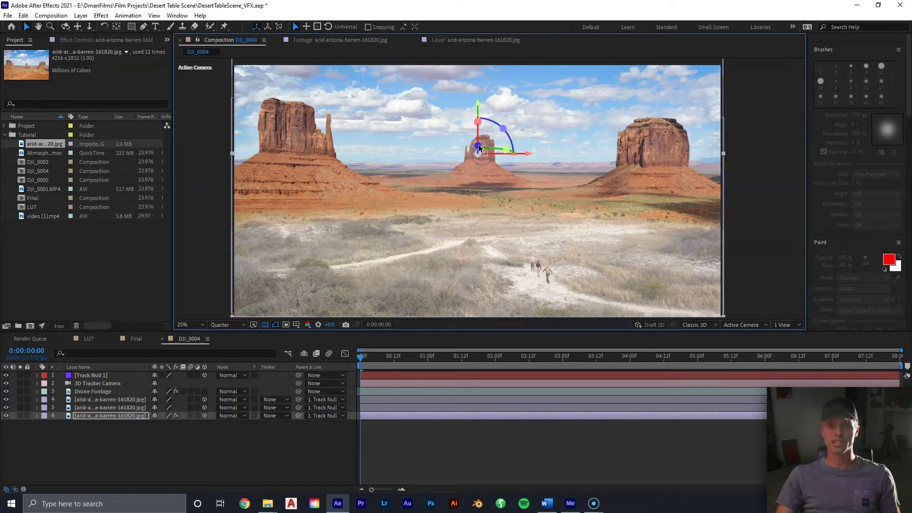
left_click_drag(478, 145, 403, 206)
key("s")
left_click_drag(215, 424, 320, 403)
- Move the masked left butte layer in depth and rescale it to keep its framing in the shot
left_click(371, 400)
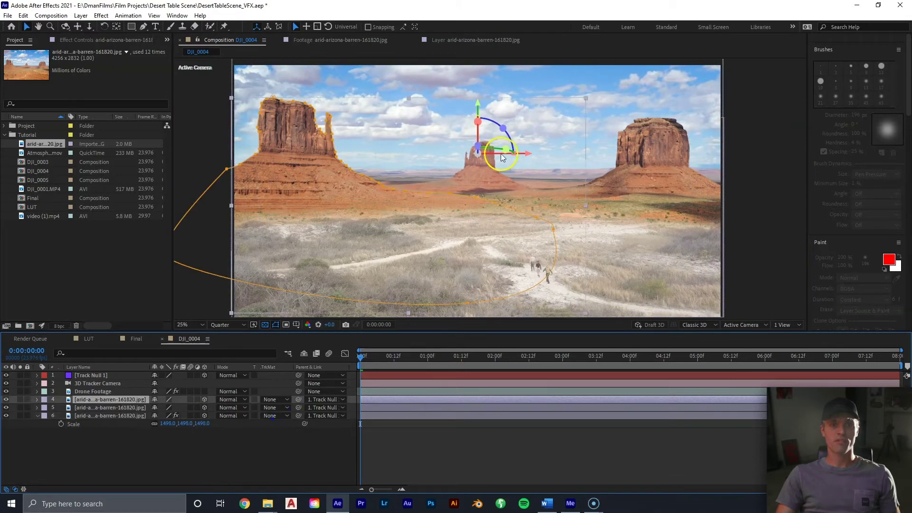
left_click_drag(479, 147, 518, 5)
left_click_drag(478, 145, 481, 72)
key("s")
left_click_drag(185, 407, 196, 406)
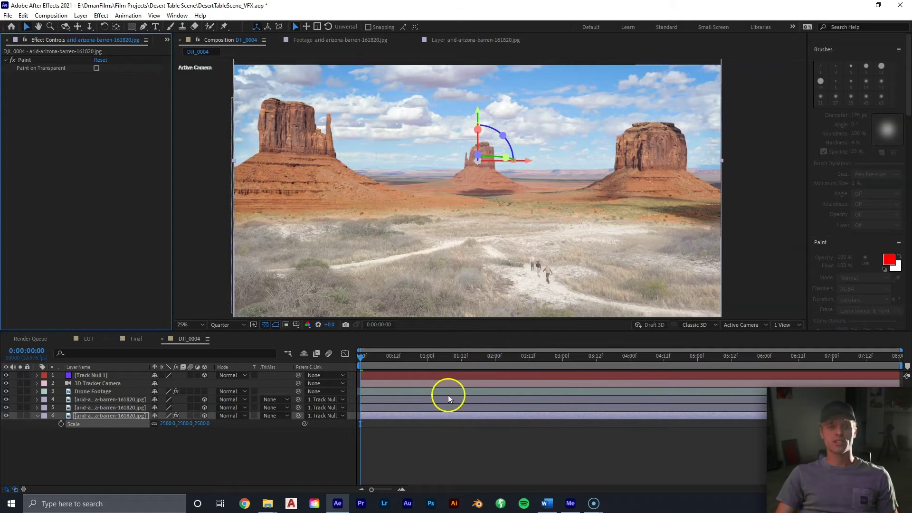
- Switch off the Paint effect on the lowest desert image layer
left_click(441, 420)
left_click(441, 416)
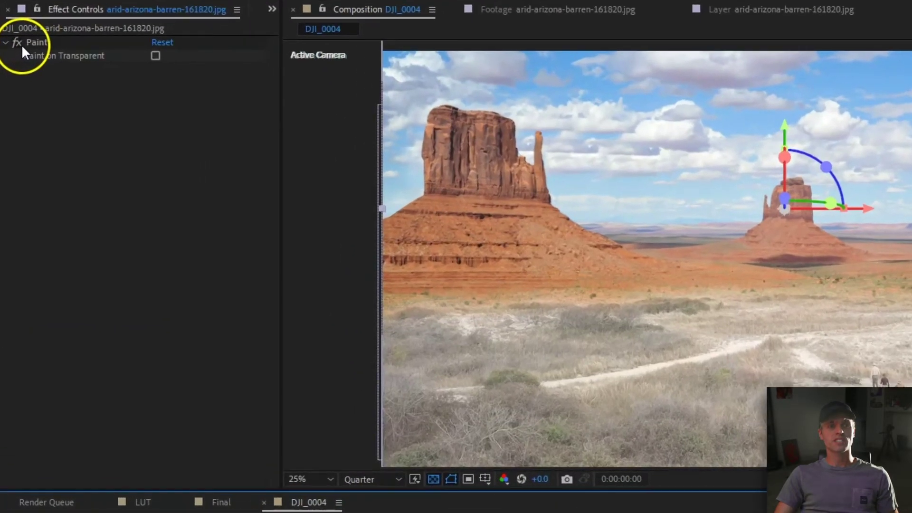
left_click(14, 61)
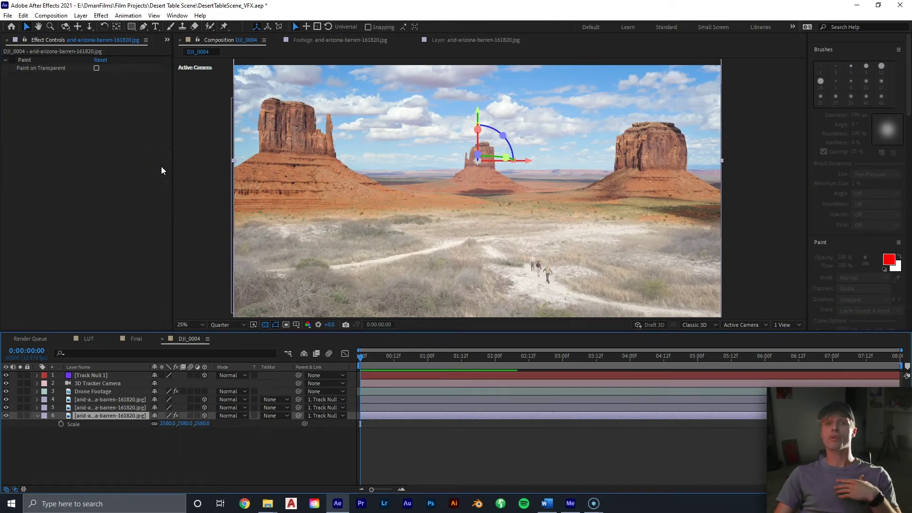
- Play back the shot to check the parallax between the separated buttes and the distant background
key("space")
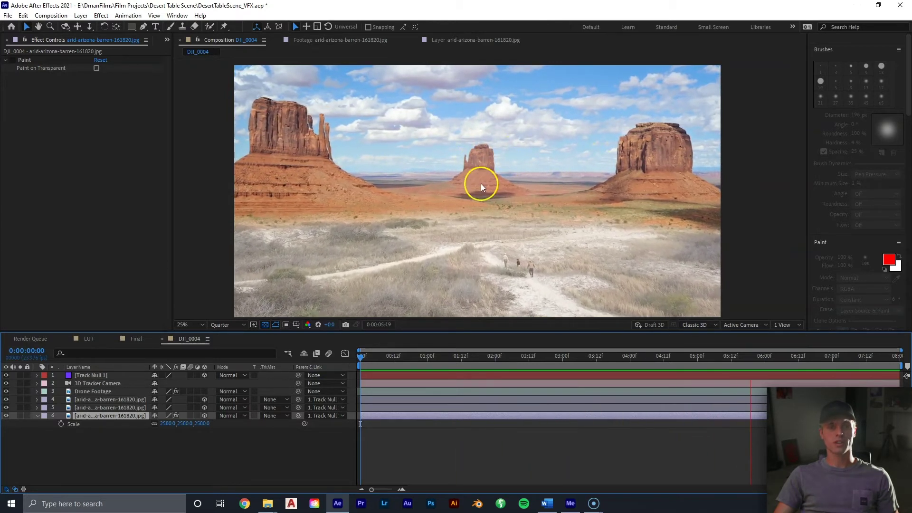
key("space")
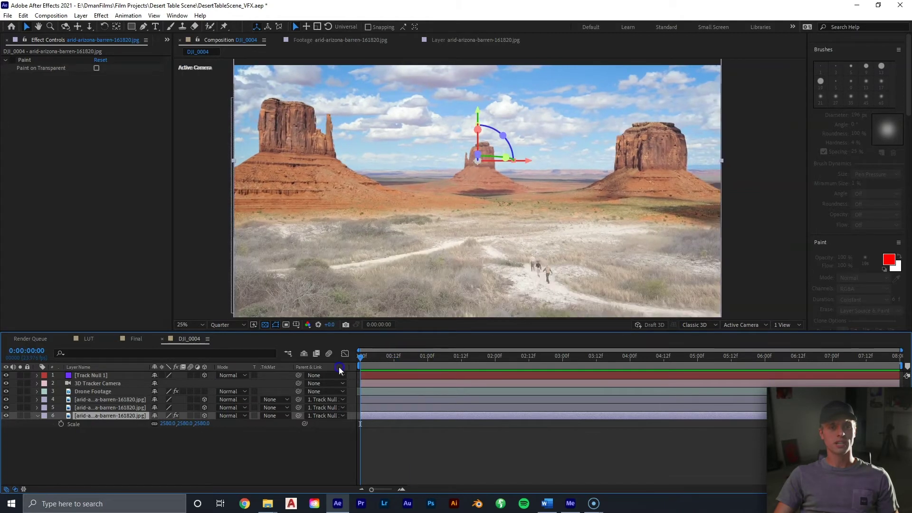
key("space")
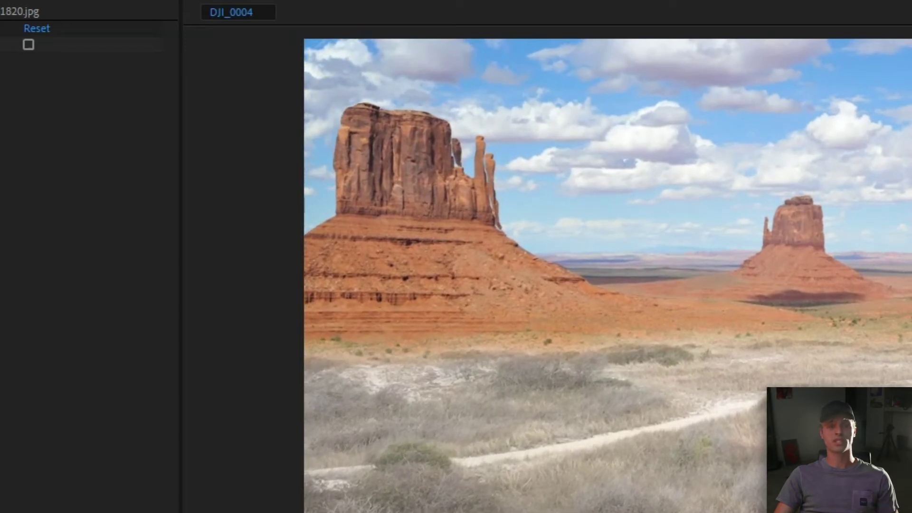
key("space")
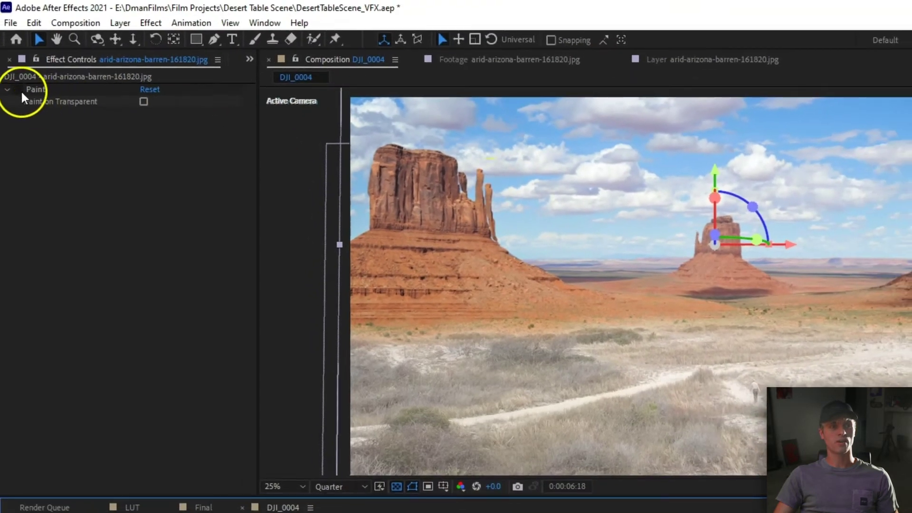
left_click(19, 91)
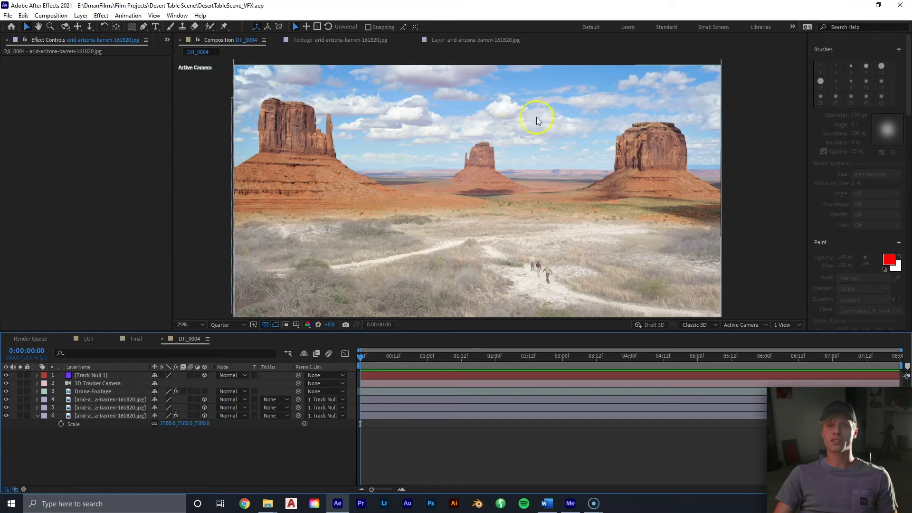
- Apply the Lumetri Color effect to the Drone Footage layer
right_click(425, 391)
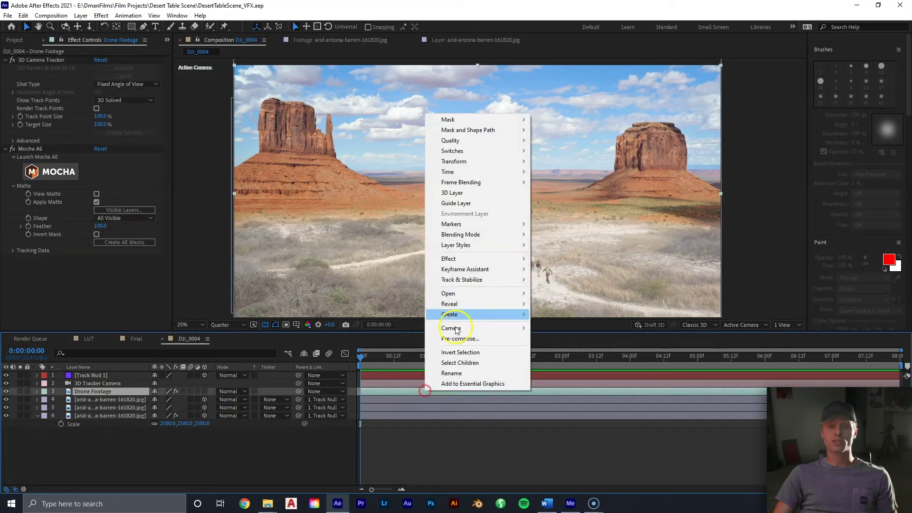
mouse_move(486, 259)
mouse_move(628, 327)
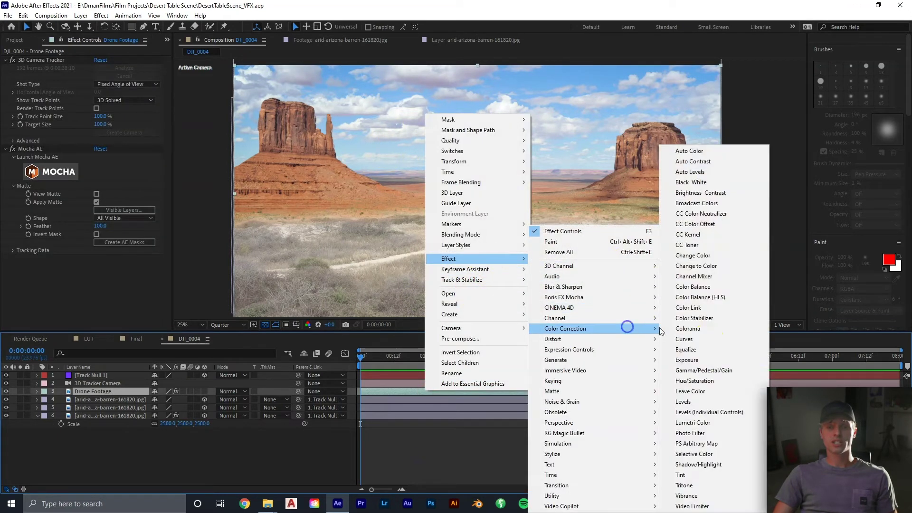
left_click(692, 422)
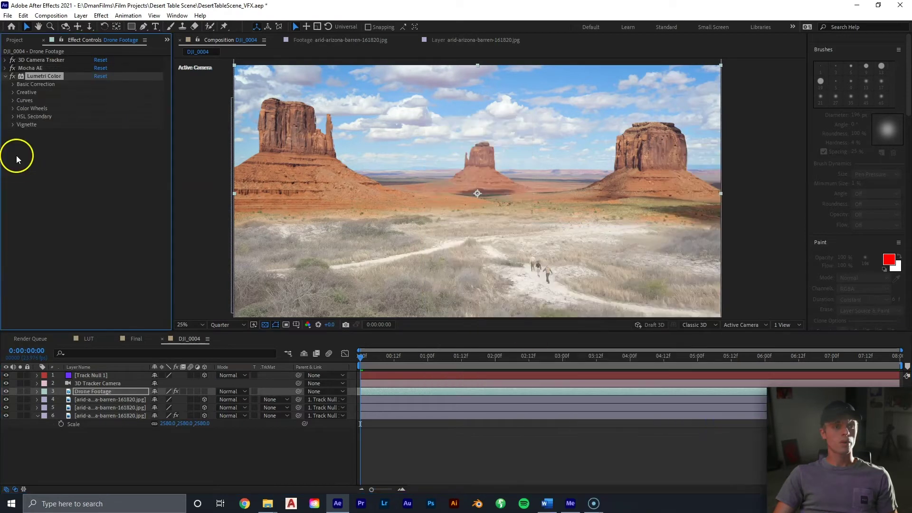
- Set the drone footage's Lumetri Temperature to 15 and Contrast to 35 in Basic Correction
left_click(12, 84)
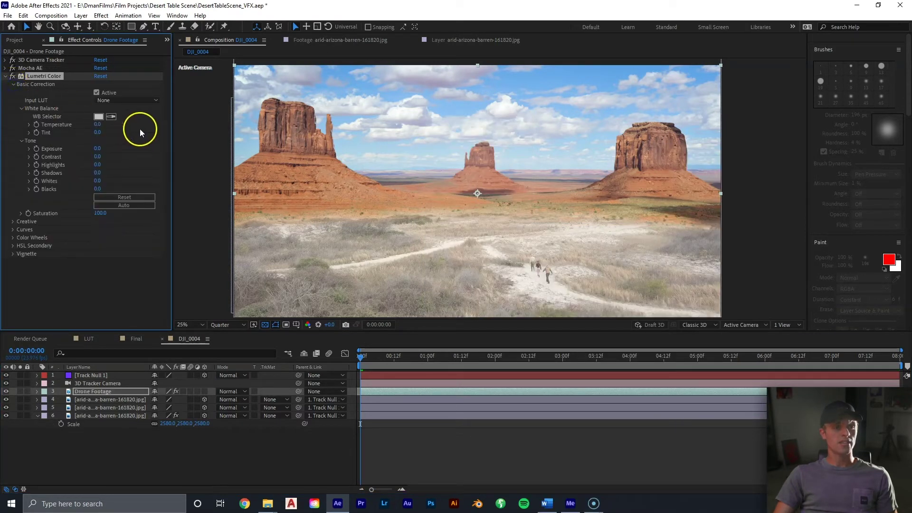
left_click(97, 126)
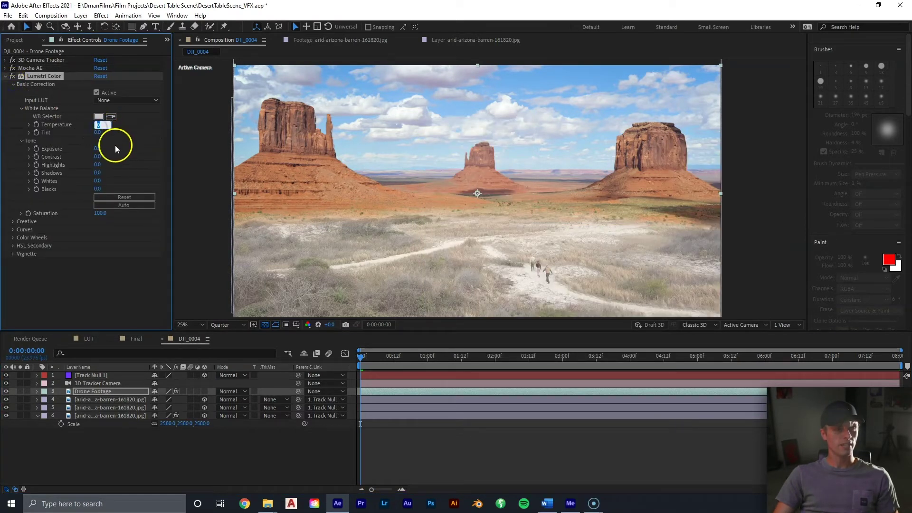
type("15")
key("Return")
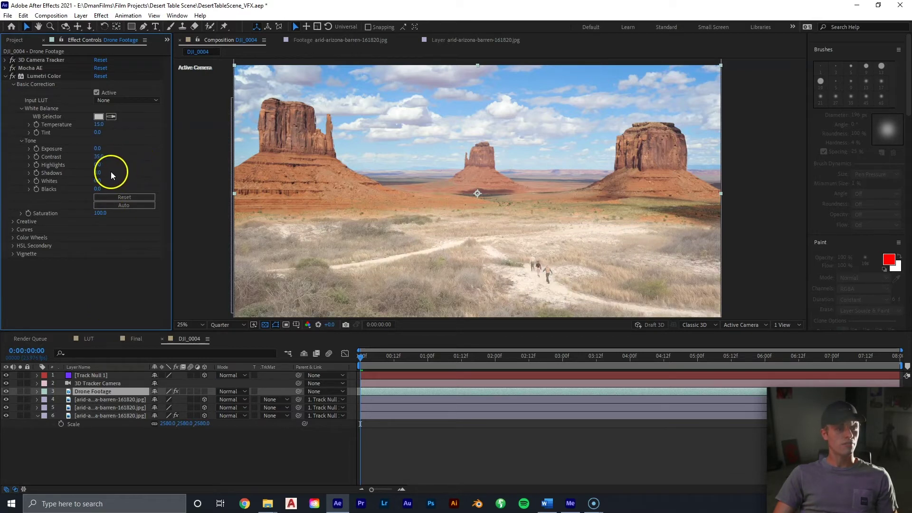
- Set the drone footage's Highlights to 5, Shadows to -27, Whites to -56, Blacks to -25 and Saturation to 135
left_click(98, 173)
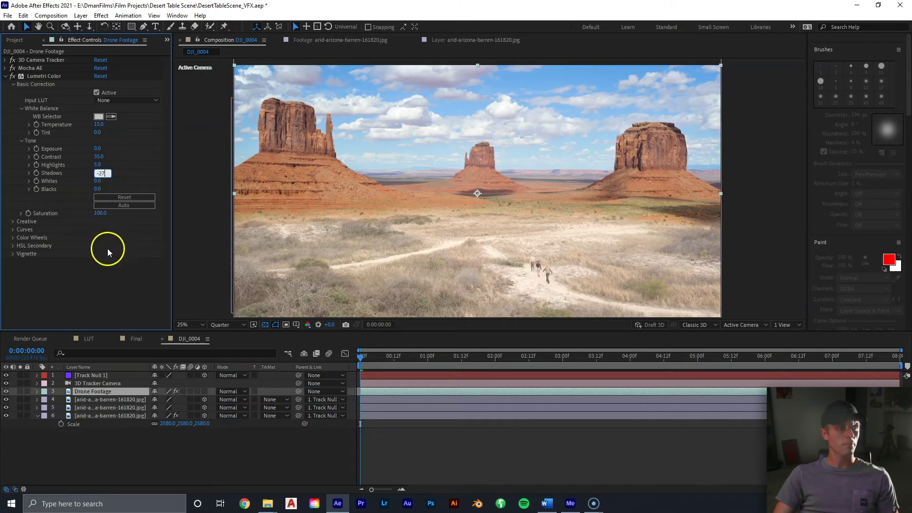
type("56")
left_click(110, 183)
left_click(99, 189)
type("-25")
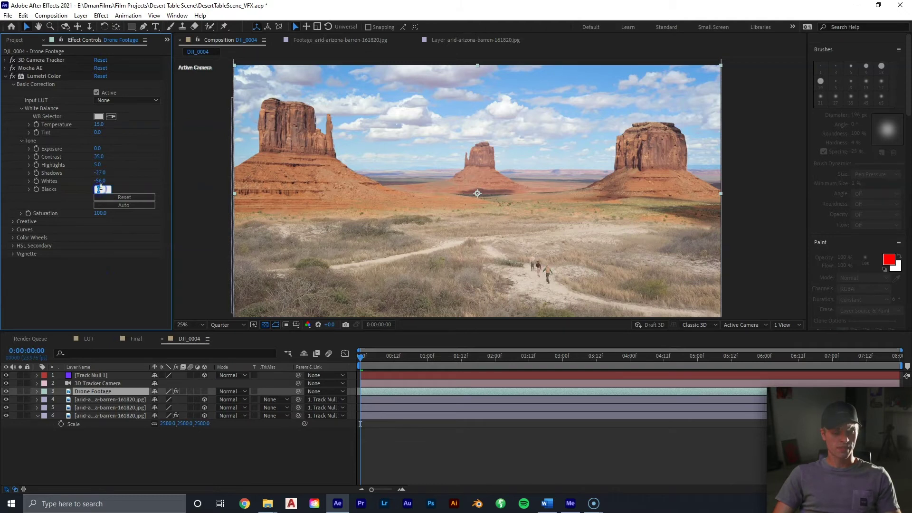
left_click(135, 201)
left_click(101, 213)
type("135")
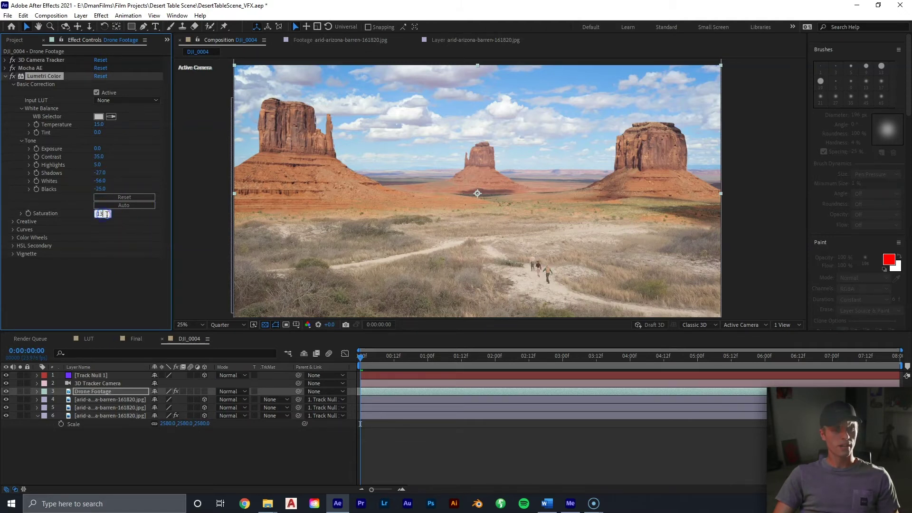
left_click(129, 243)
- Shape the drone footage's RGB curves with three points on the master curve, darkening the shadows, and a slightly raised red curve
left_click(13, 231)
scroll(40, 240, "down", 5)
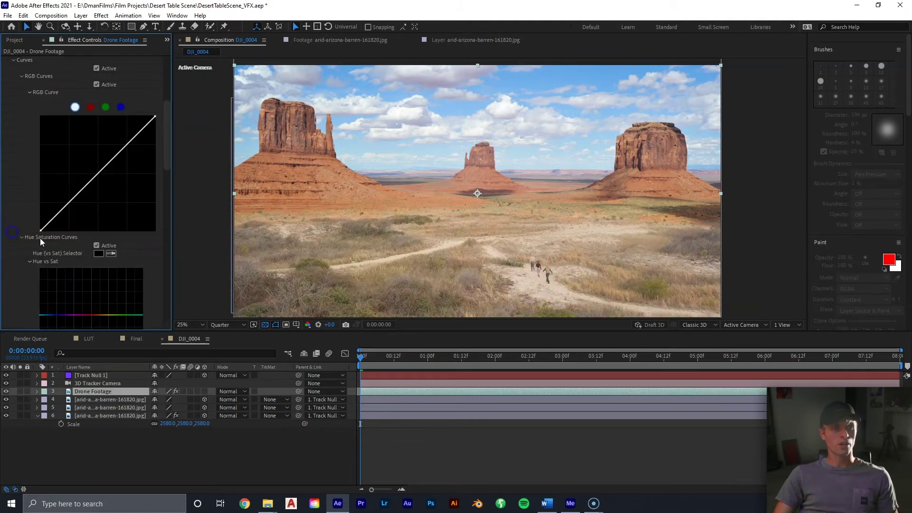
left_click(70, 205)
left_click(98, 176)
left_click(129, 143)
left_click_drag(69, 204, 73, 207)
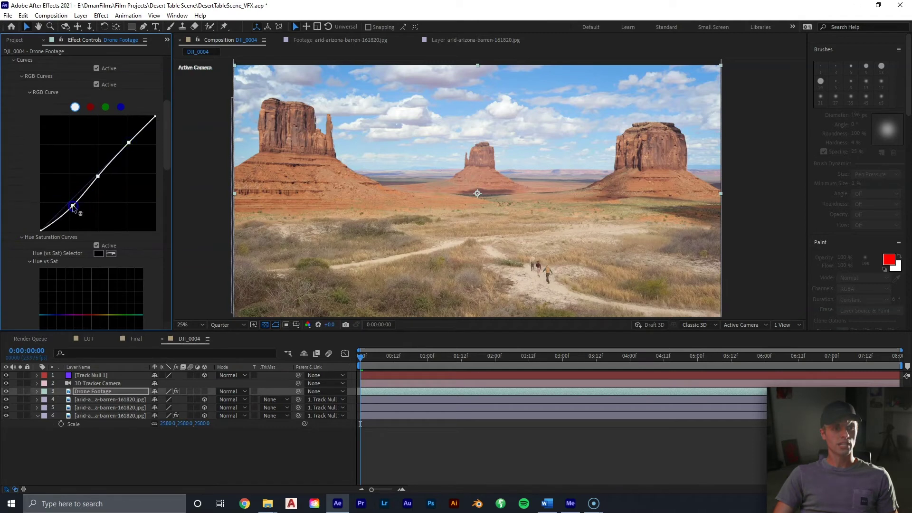
left_click(93, 109)
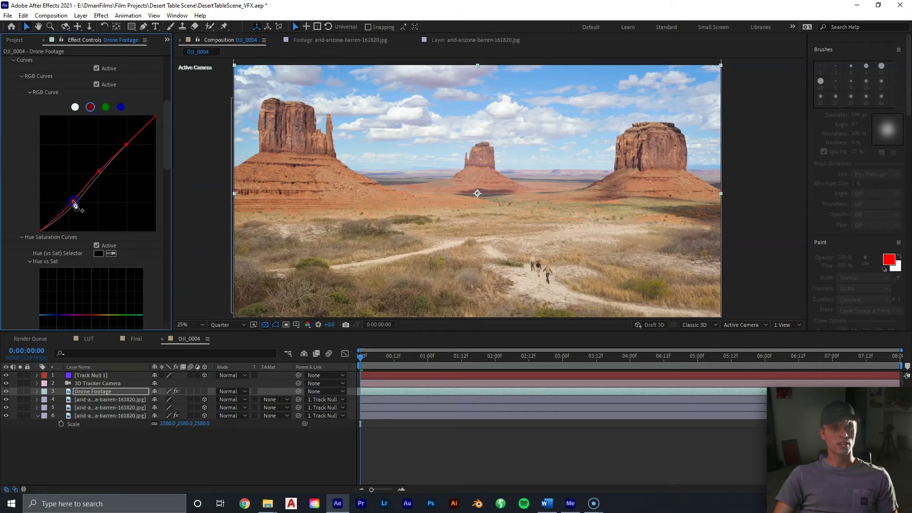
left_click_drag(126, 144, 124, 145)
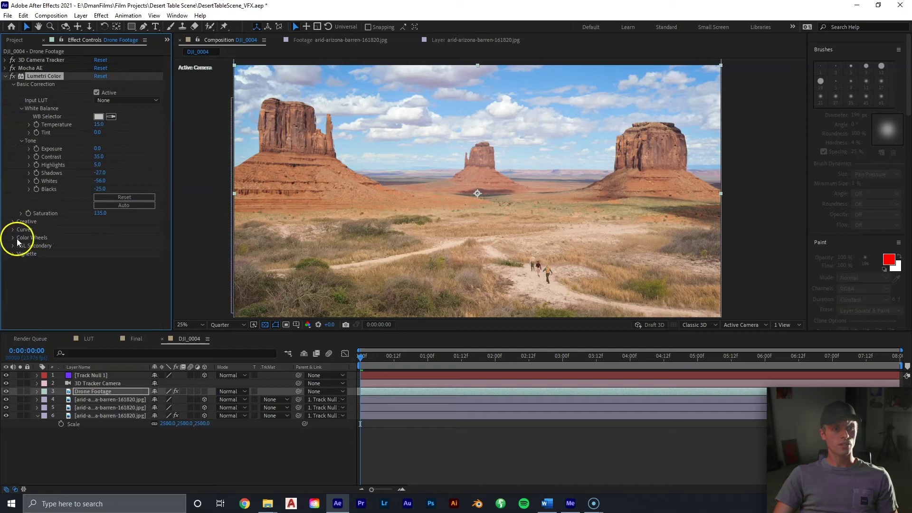
- Adjust the drone footage's Lumetri color wheels, nudging the midtones and slightly lowering the shadows level
left_click(16, 240)
scroll(30, 241, "down", 2)
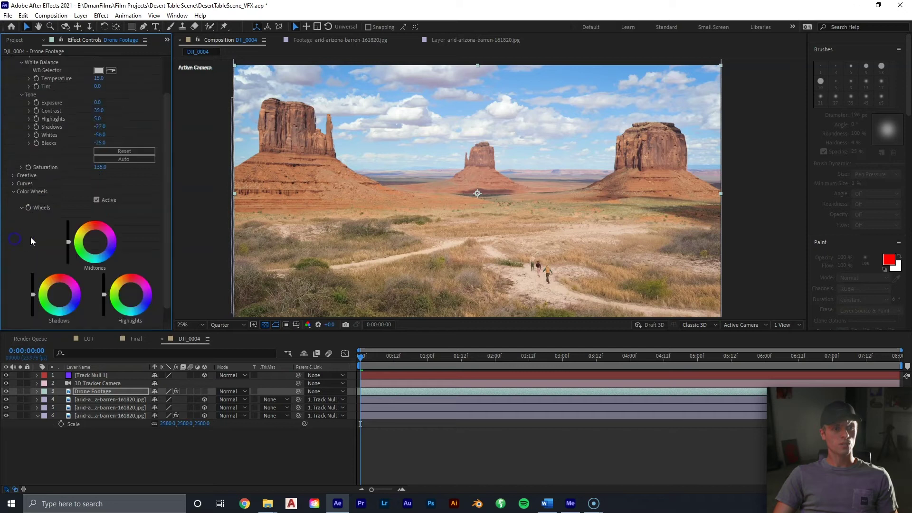
scroll(29, 228, "down", 1)
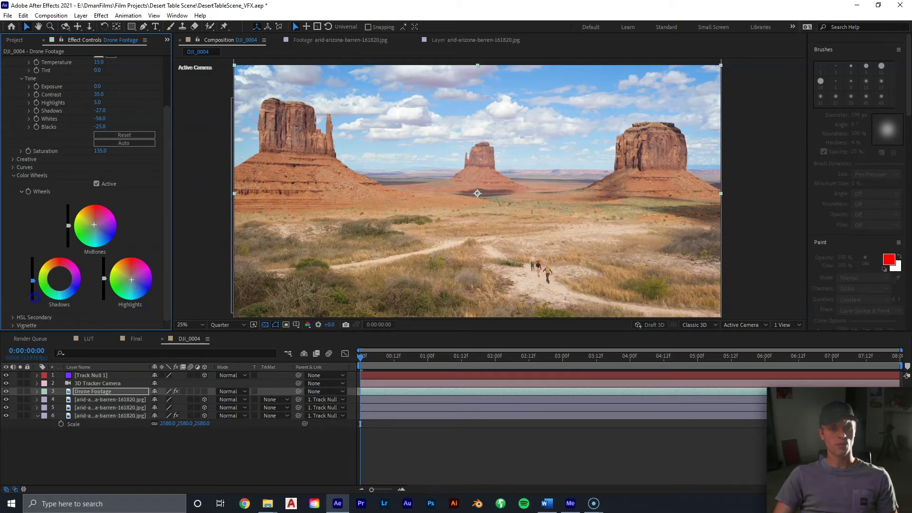
left_click(218, 164)
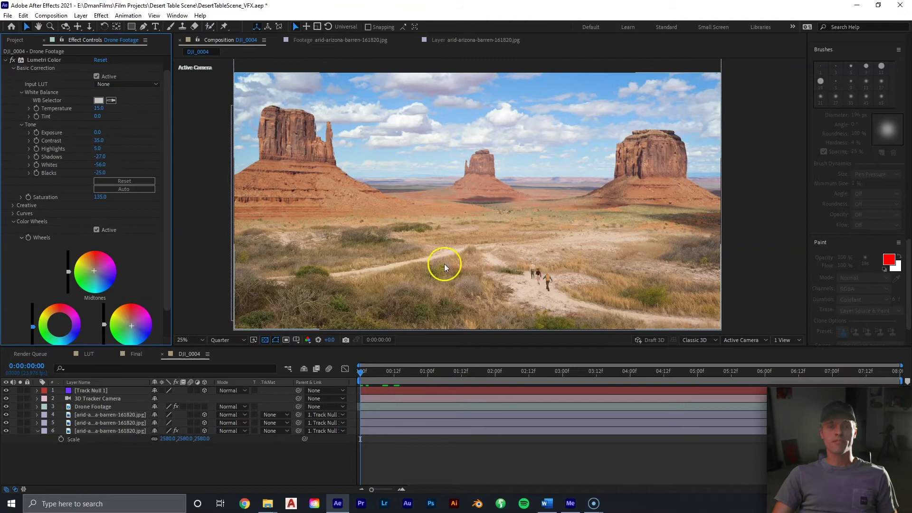
left_click(6, 60)
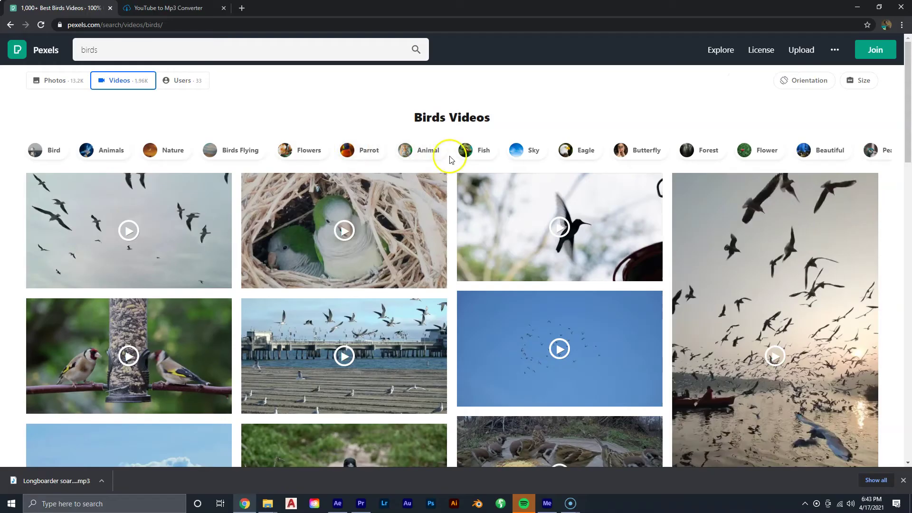
- Create a new composition from the bird clip video (1).mp4 and start Stabilize Motion on its layer
scroll(451, 160, "down", 8)
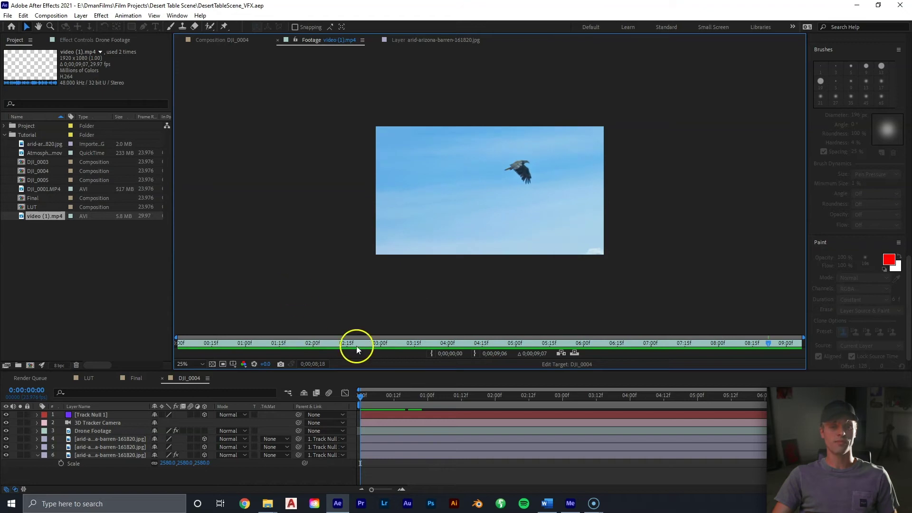
left_click_drag(50, 216, 30, 365)
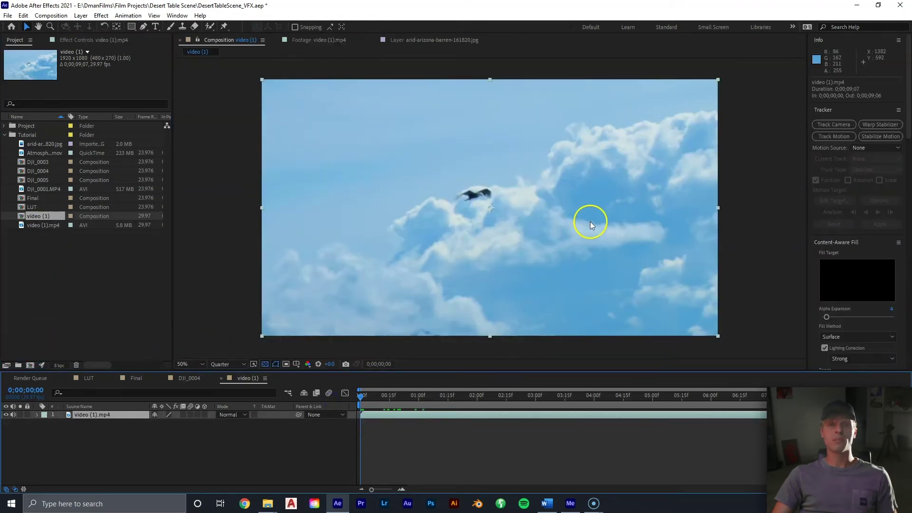
left_click(880, 137)
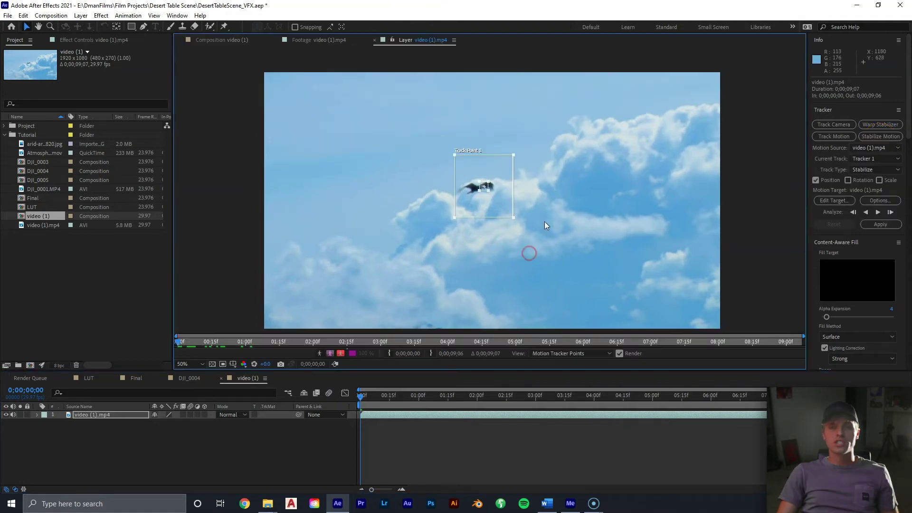
- Place the track point on the bird and shrink its search and feature regions to fit tightly around the head
left_click_drag(507, 205, 481, 199)
scroll(557, 192, "up", 2)
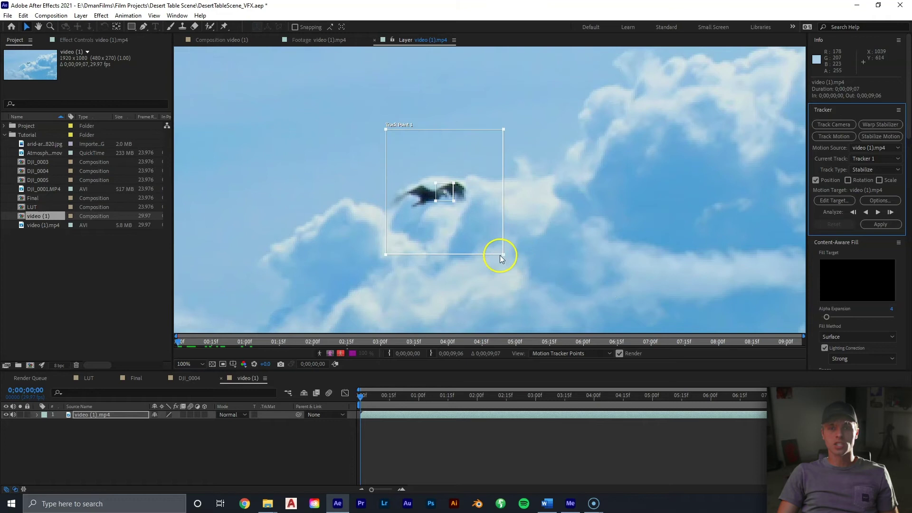
left_click_drag(501, 258, 451, 198)
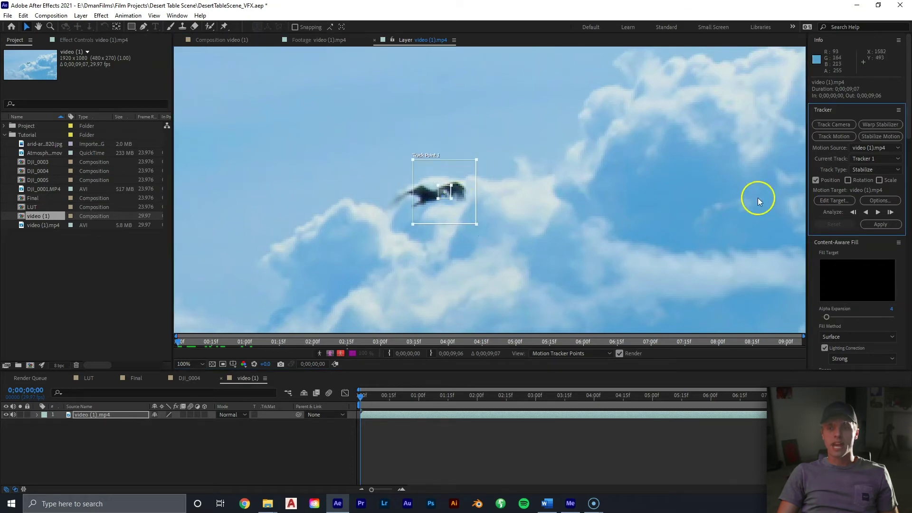
- Analyze the bird's motion forward, pausing the tracking where needed to put the track point back on the bird
left_click(876, 213)
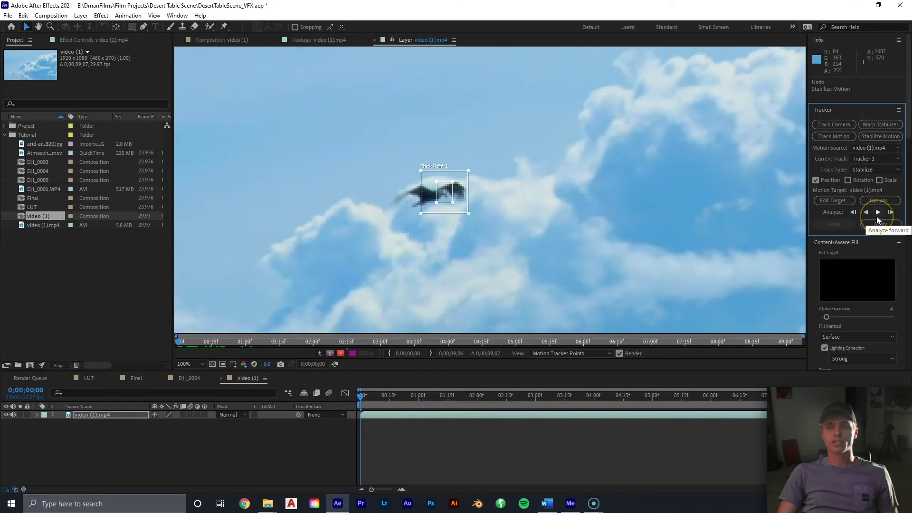
left_click(878, 213)
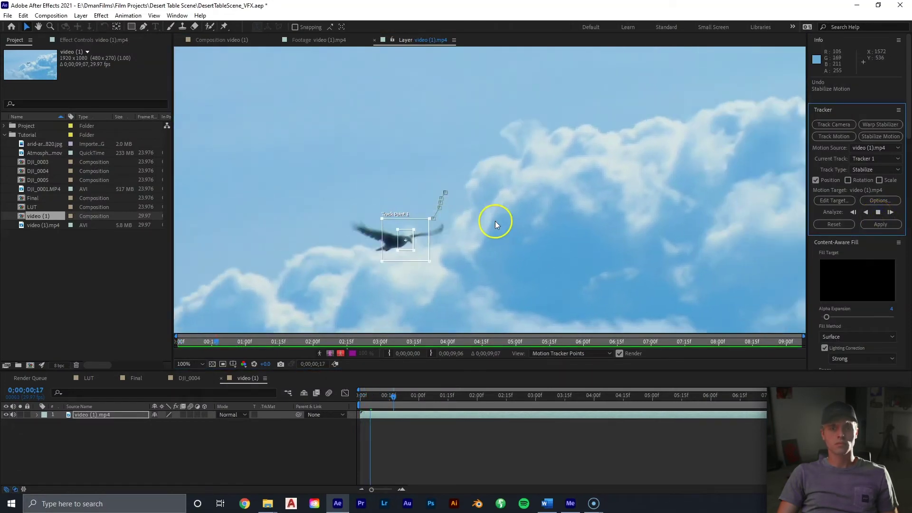
left_click(880, 211)
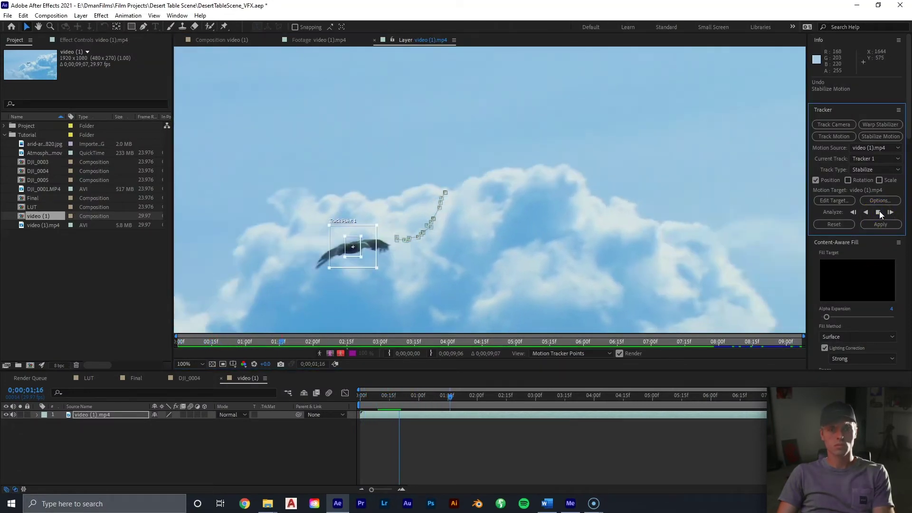
left_click(879, 211)
left_click(880, 212)
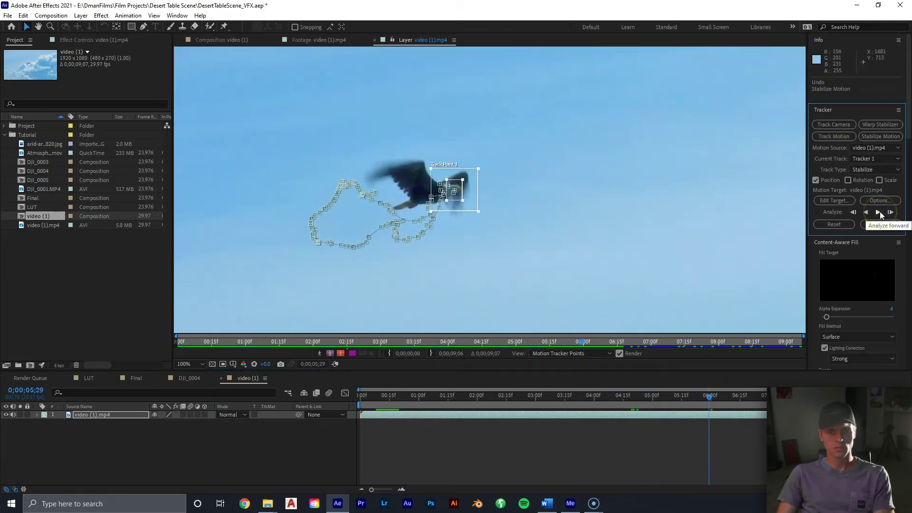
left_click(881, 213)
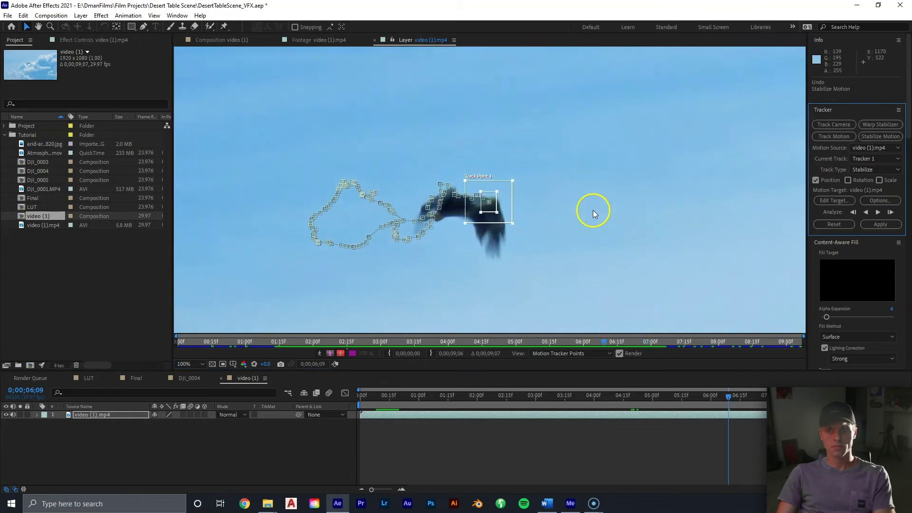
left_click(878, 212)
left_click(879, 212)
left_click_drag(532, 204, 541, 177)
left_click(878, 212)
left_click(878, 212)
left_click(878, 212)
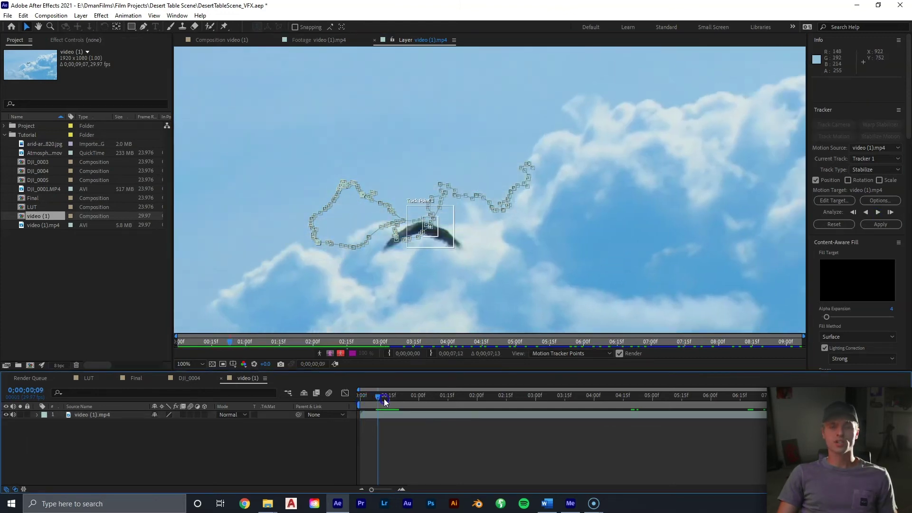
- Apply the motion stabilization to the bird layer and preview it
left_click_drag(384, 399, 613, 394)
left_click(882, 225)
key("space")
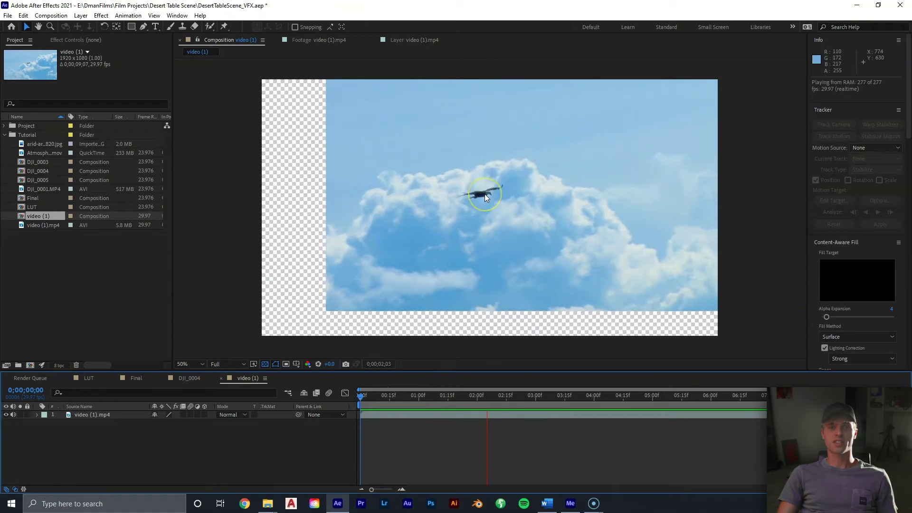
- Apply the Lumetri Color effect to the stabilized bird layer
left_click_drag(399, 398, 376, 401)
right_click(401, 414)
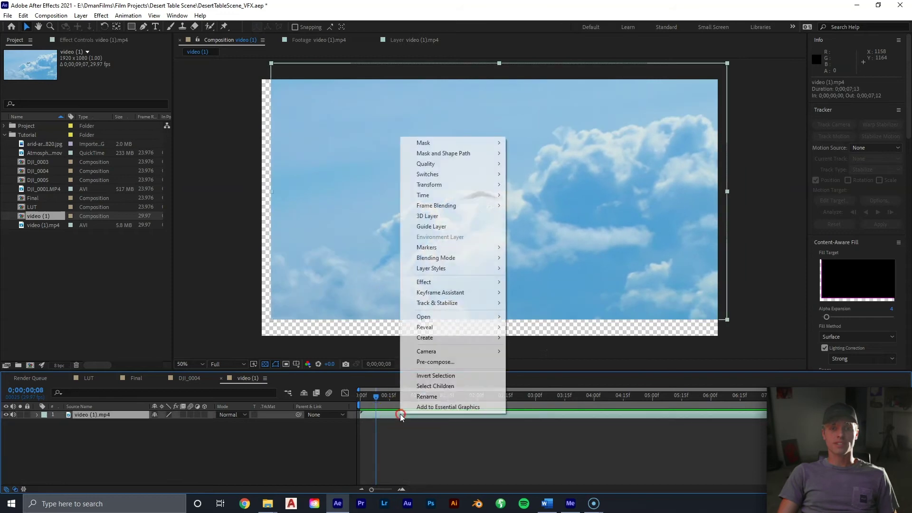
mouse_move(463, 282)
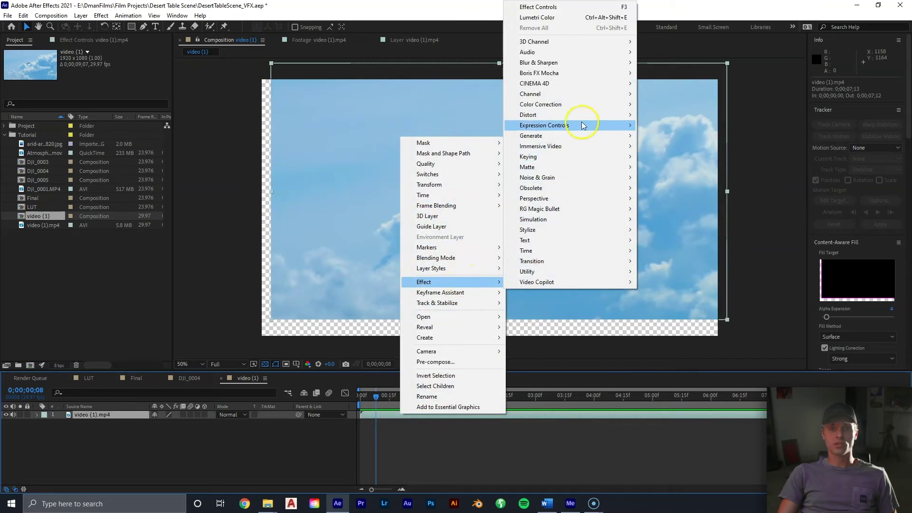
mouse_move(584, 104)
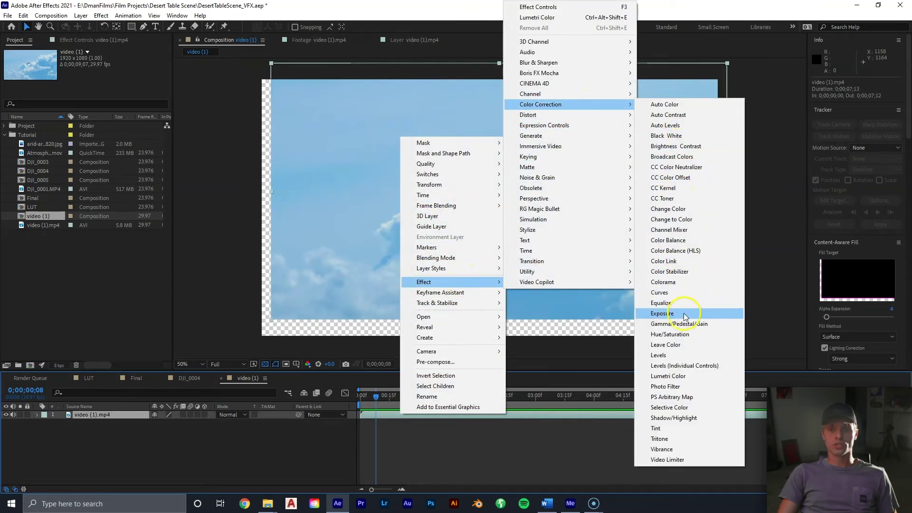
left_click(681, 379)
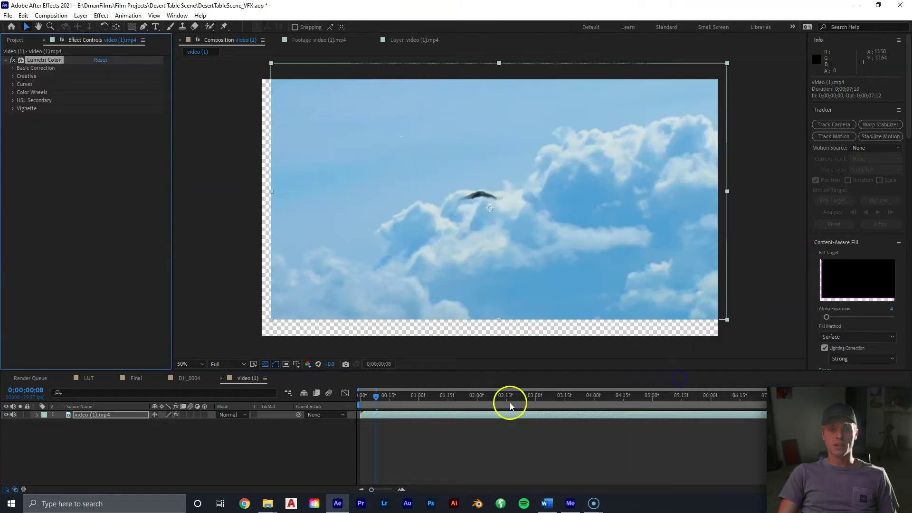
- Add the Extract keying effect to the bird layer and set its White Point to 184
right_click(467, 420)
mouse_move(521, 285)
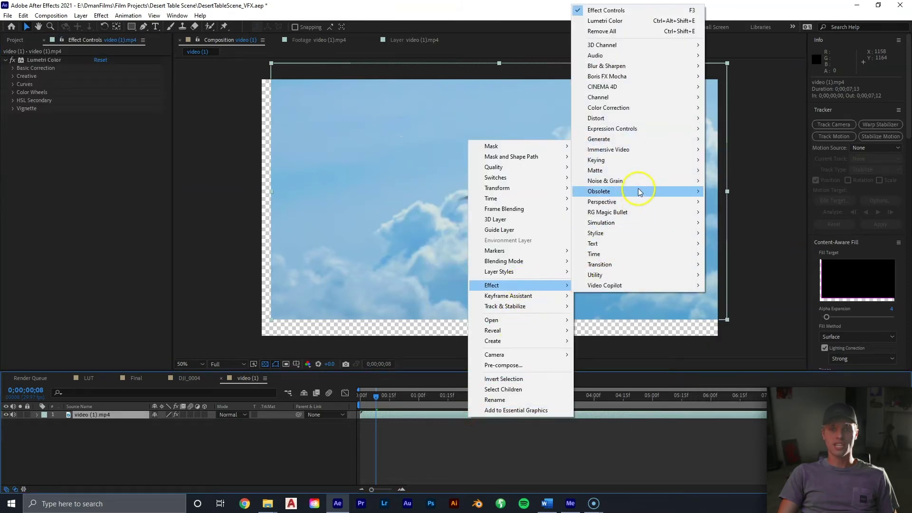
mouse_move(639, 160)
left_click(725, 212)
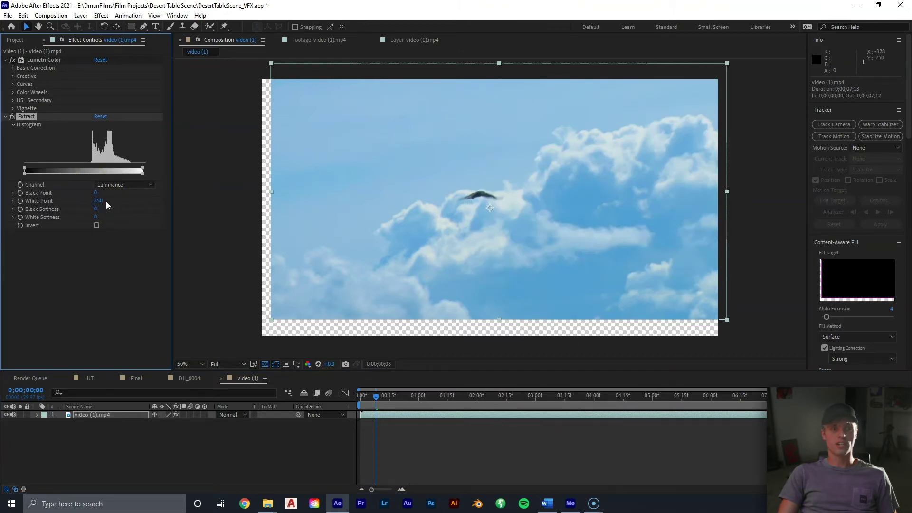
mouse_move(94, 205)
left_mouse_down()
mouse_move(62, 216)
mouse_move(83, 215)
left_mouse_up()
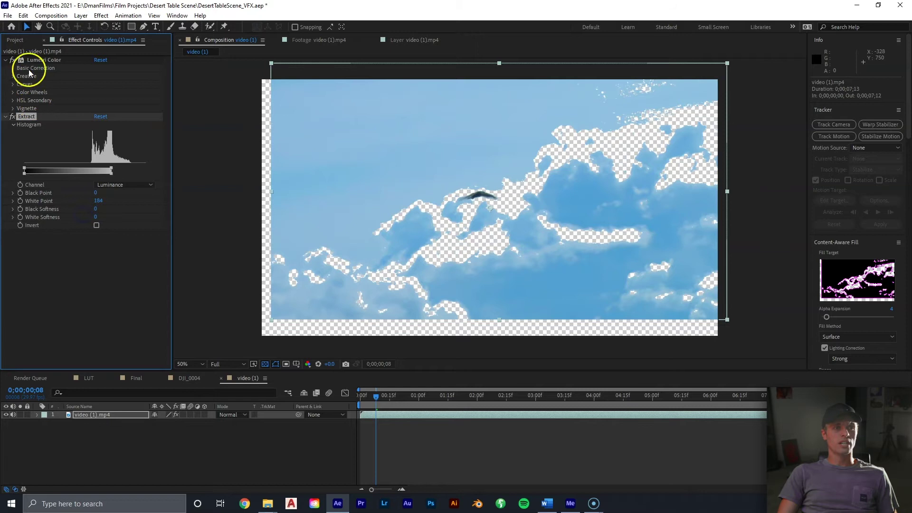
- Raise the blue range of Lumetri's Hue vs Luma curve, set Extract's White Point to 161 and White Softness to 2, and preview the key
left_click(13, 86)
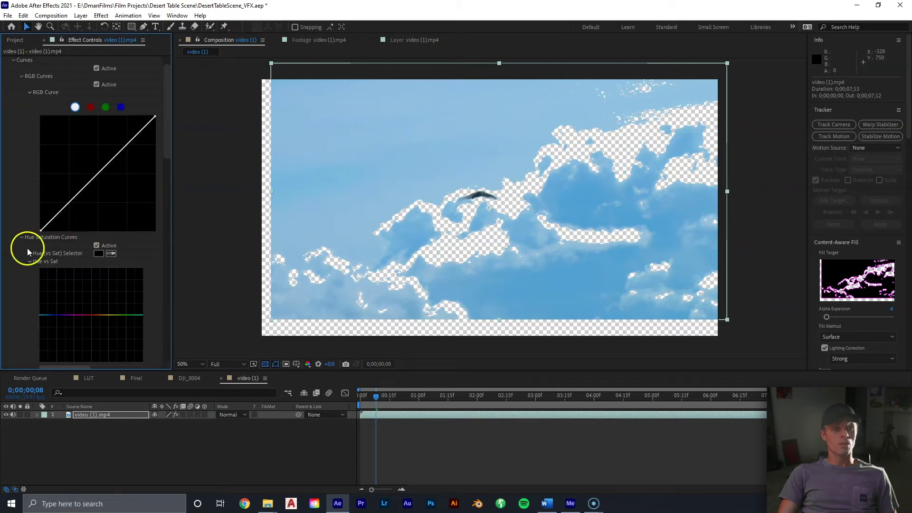
scroll(19, 249, "down", 10)
scroll(19, 249, "down", 2)
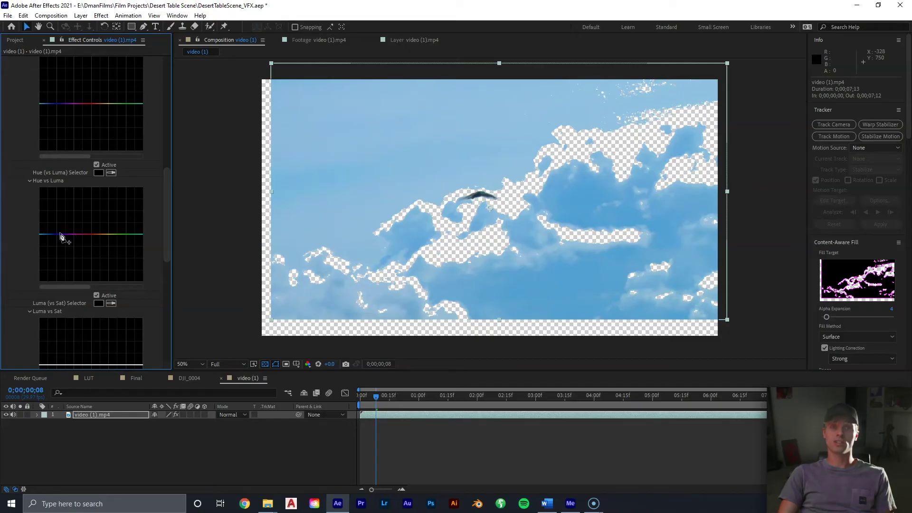
left_click(58, 236)
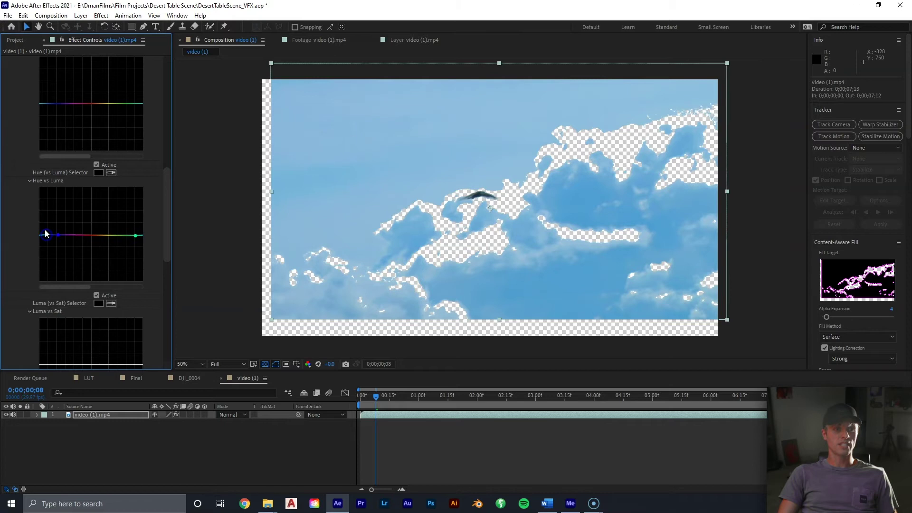
left_click_drag(45, 236, 49, 218)
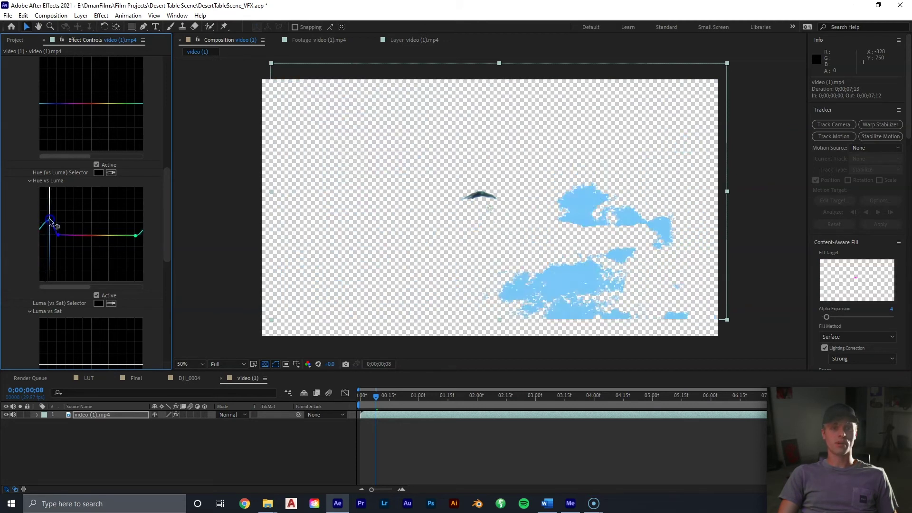
left_click(470, 223)
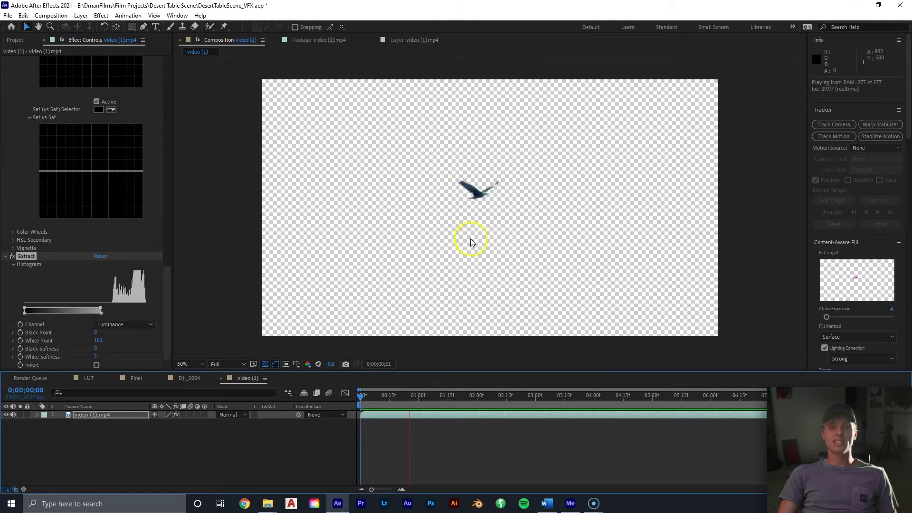
- Copy the keyed bird layer into the DJI_0004 composition, scale it to 53%, and position it at 1744, 724 near the middle butte
left_click(369, 416)
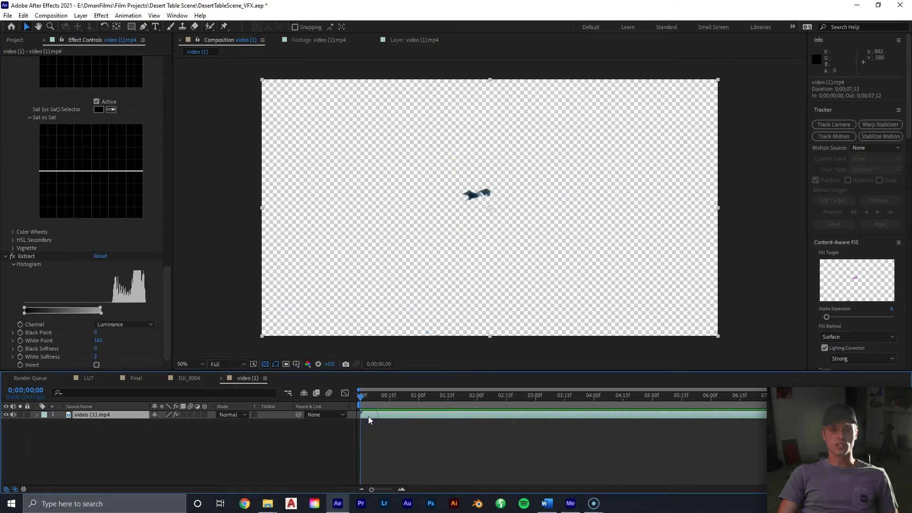
key("ctrl+c")
left_click(184, 378)
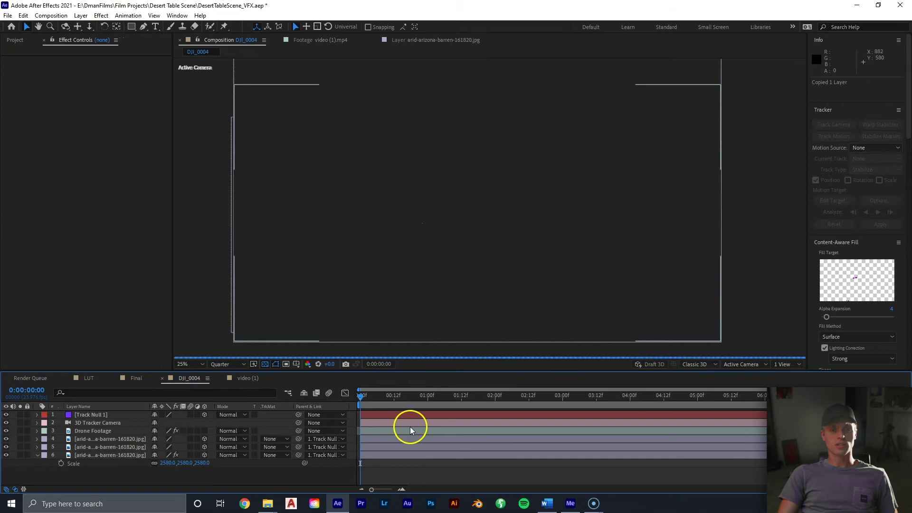
key("ctrl+v")
left_click_drag(392, 156, 498, 175)
key("s")
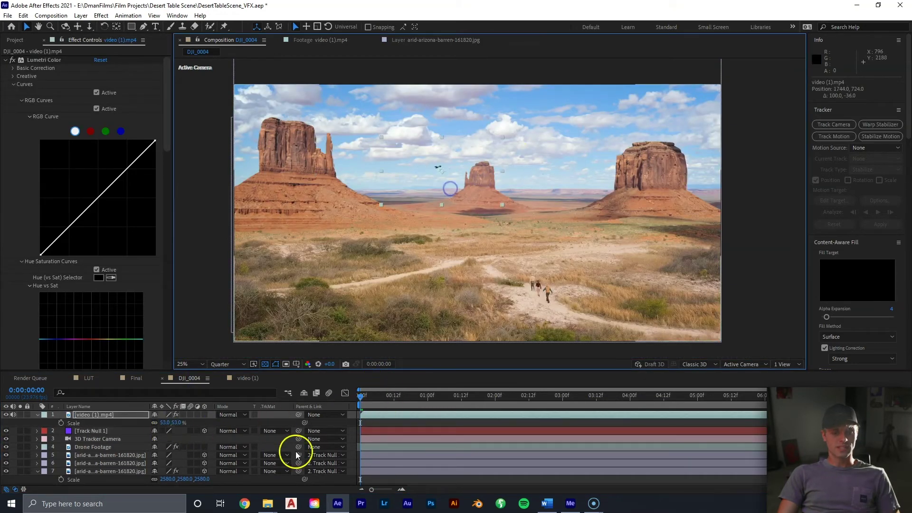
- Animate the bird's Position with keyframes from 1744, 724 at the start to 3016, 548 at 0:00:05:23
key("p")
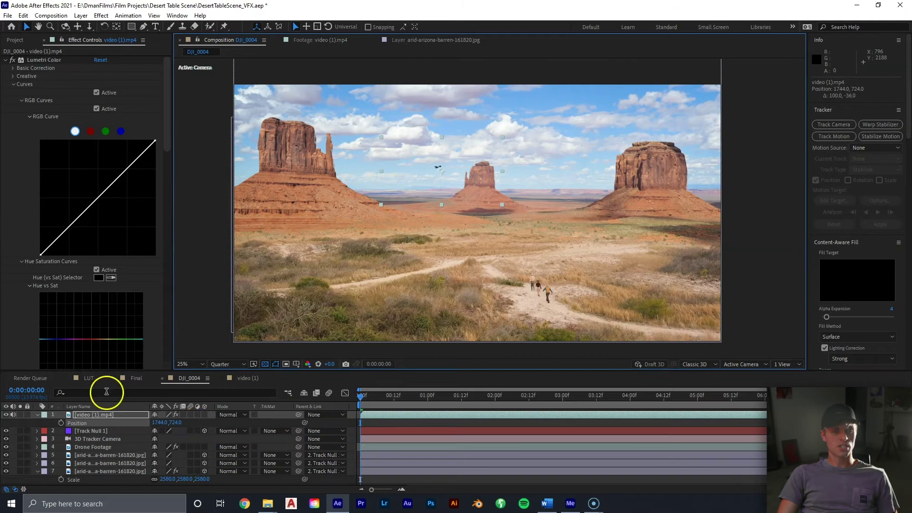
left_click(61, 423)
left_click_drag(419, 395, 896, 396)
left_click(588, 367)
left_click_drag(456, 159, 528, 149)
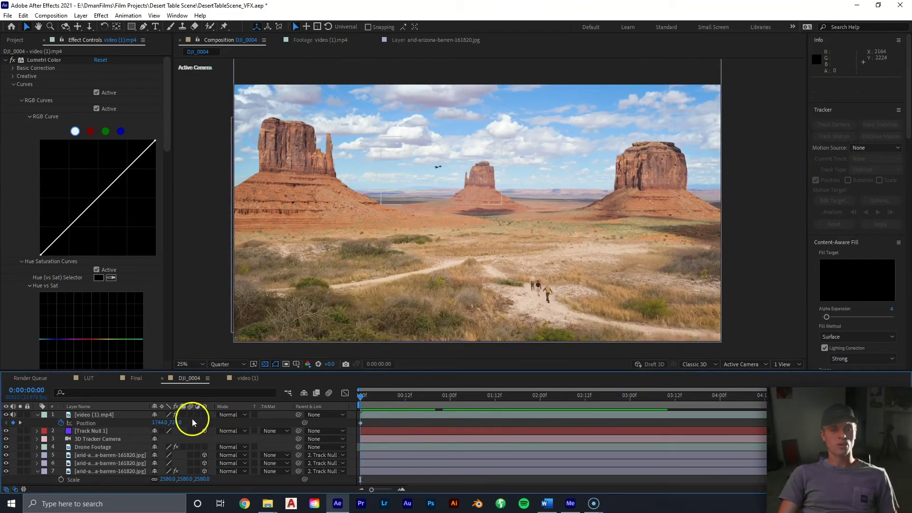
- Enable motion blur and frame blending for the bird layer and preview the composite
left_click(191, 415)
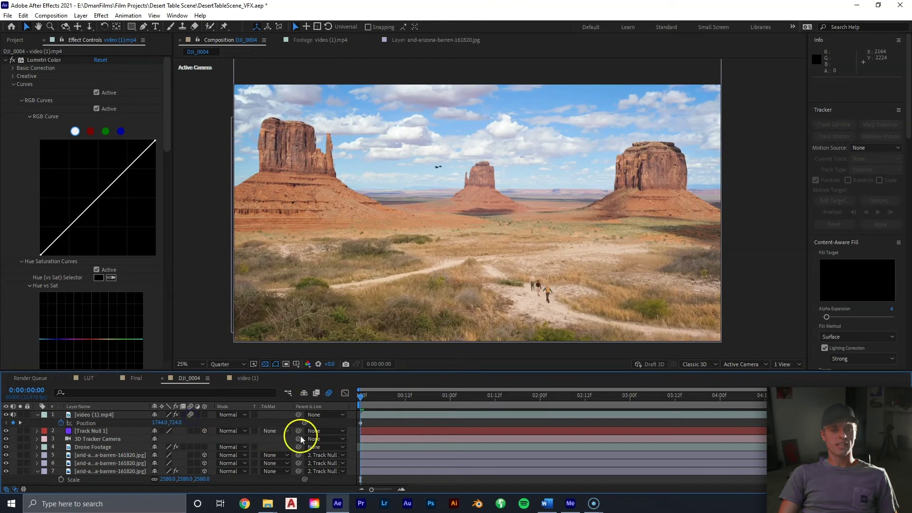
key("space")
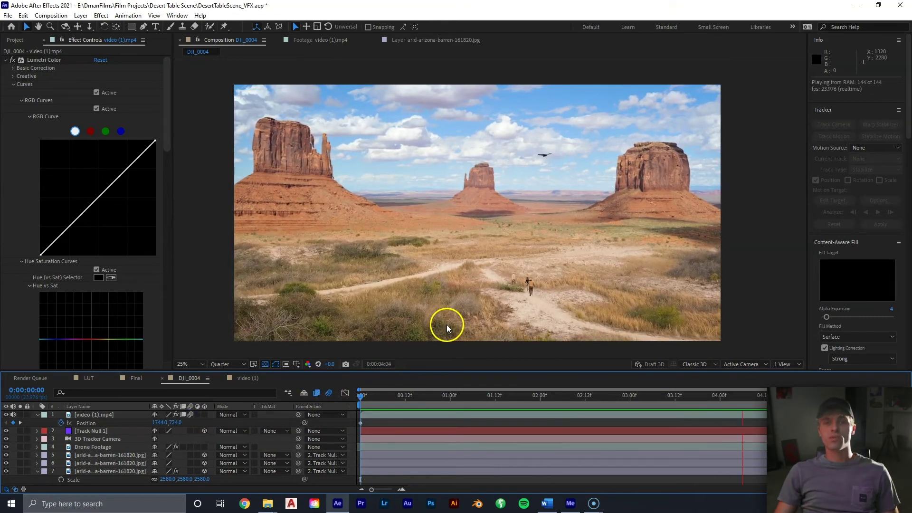
- Duplicate the keyed bird layer and pre-compose the lower copy as "Bird Shadow", moving all attributes into the new composition
left_click(384, 415)
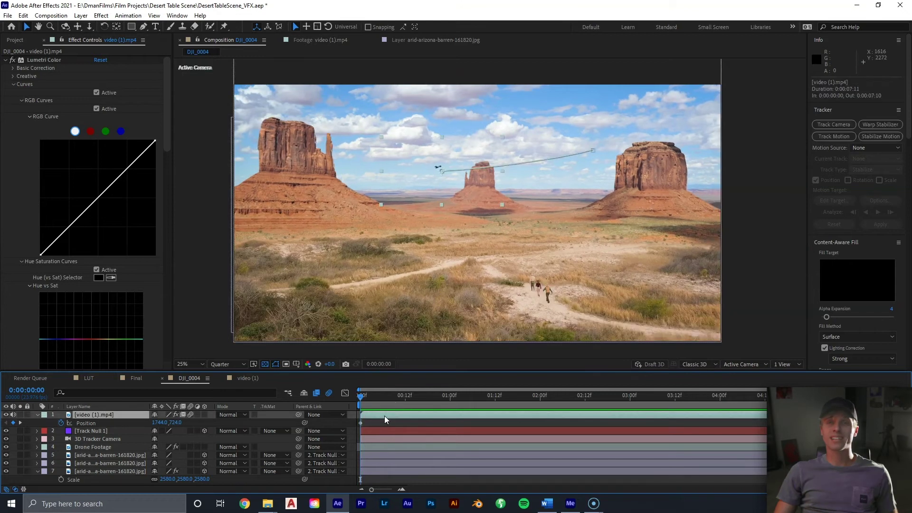
key("ctrl+d")
left_click(381, 424)
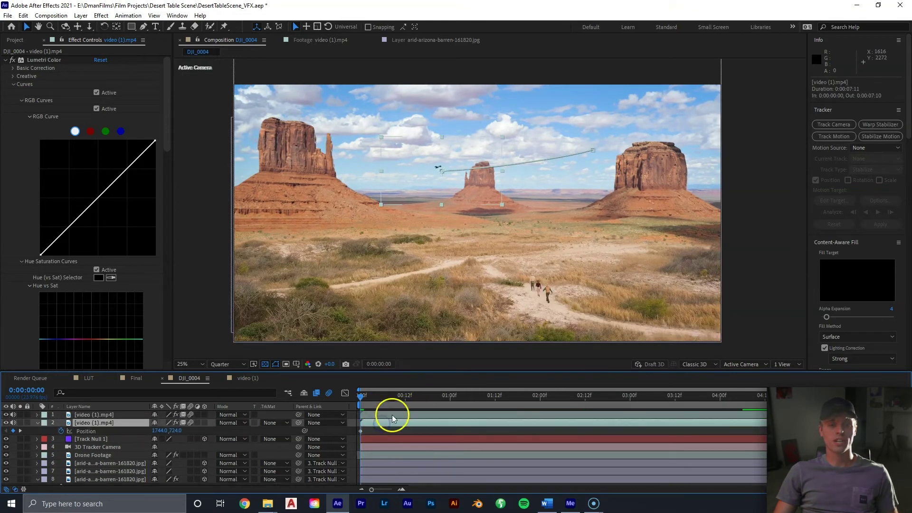
right_click(385, 423)
left_click(417, 370)
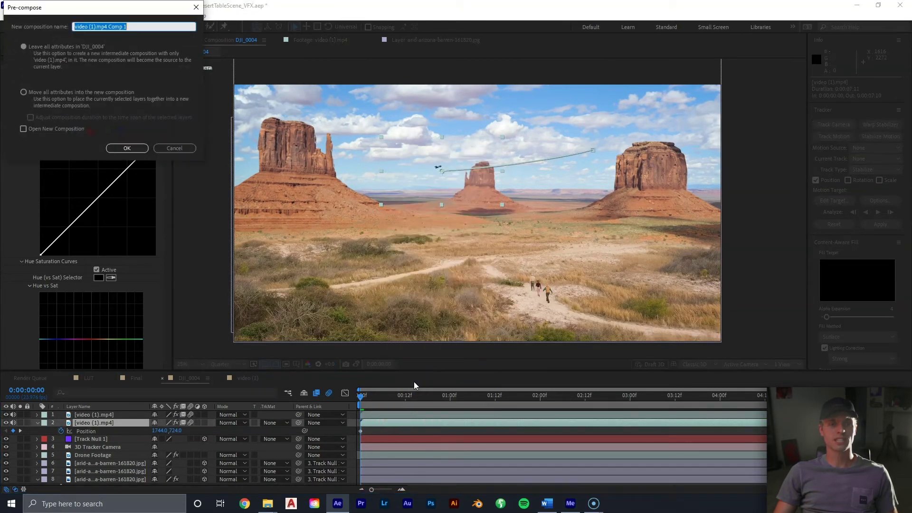
type("Bird")
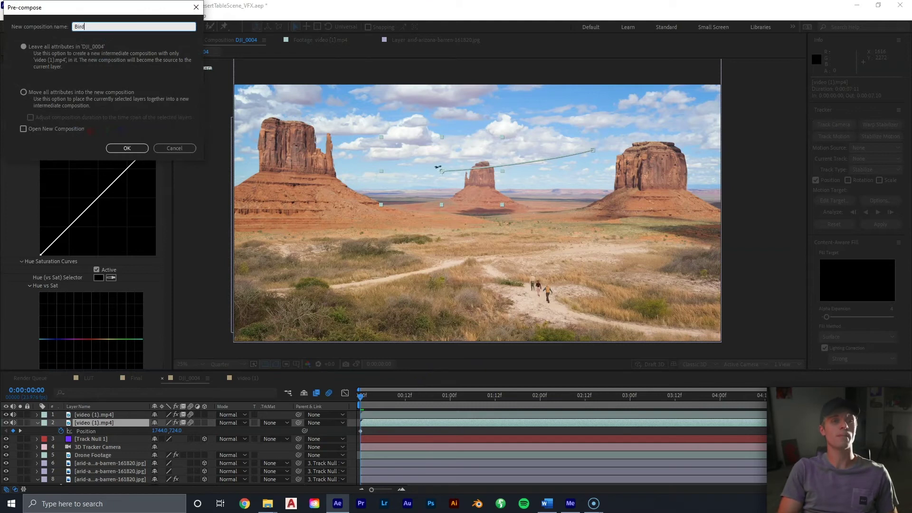
type(" Shadow")
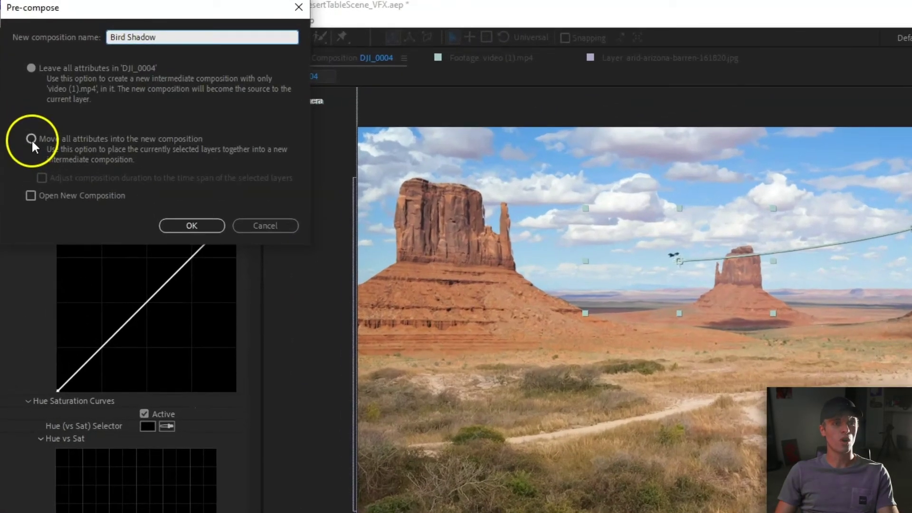
left_click(23, 93)
left_click(194, 225)
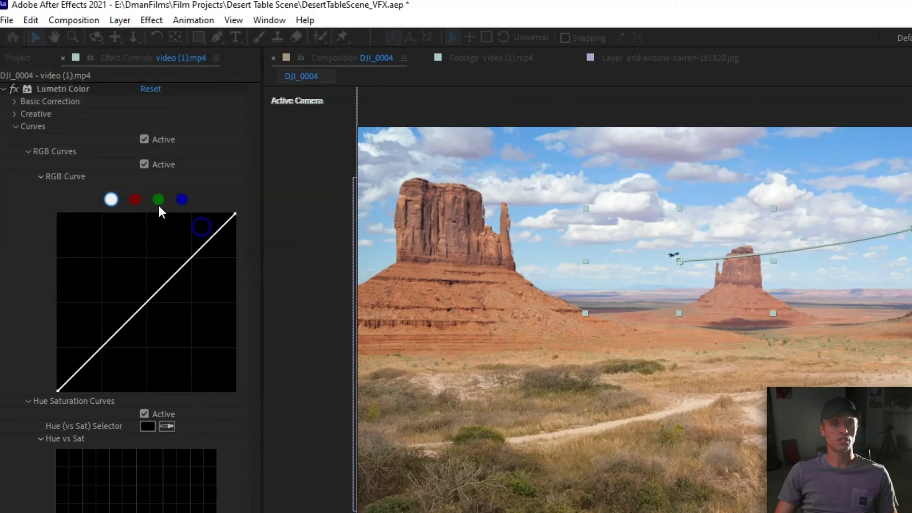
- Flip the Bird Shadow layer vertically and shift it slightly upward over the desert ground
right_click(417, 422)
left_click(403, 426)
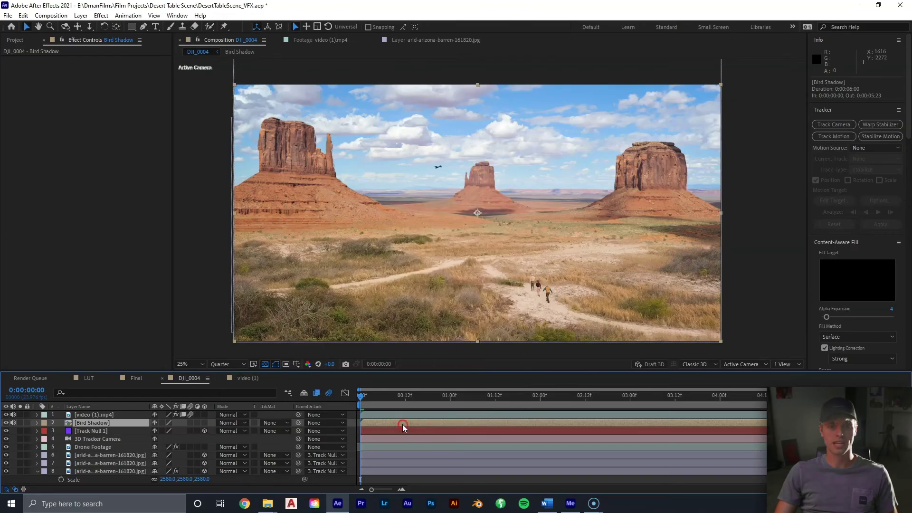
right_click(403, 424)
mouse_move(473, 197)
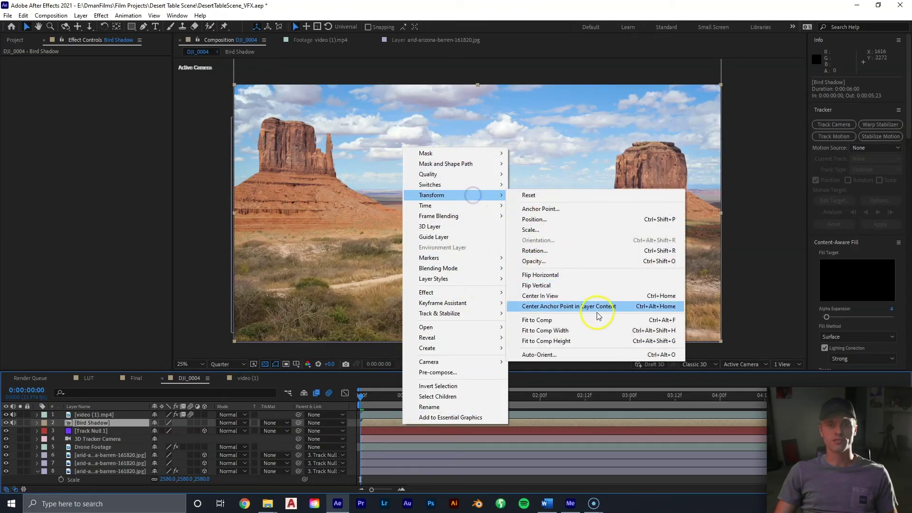
left_click(577, 287)
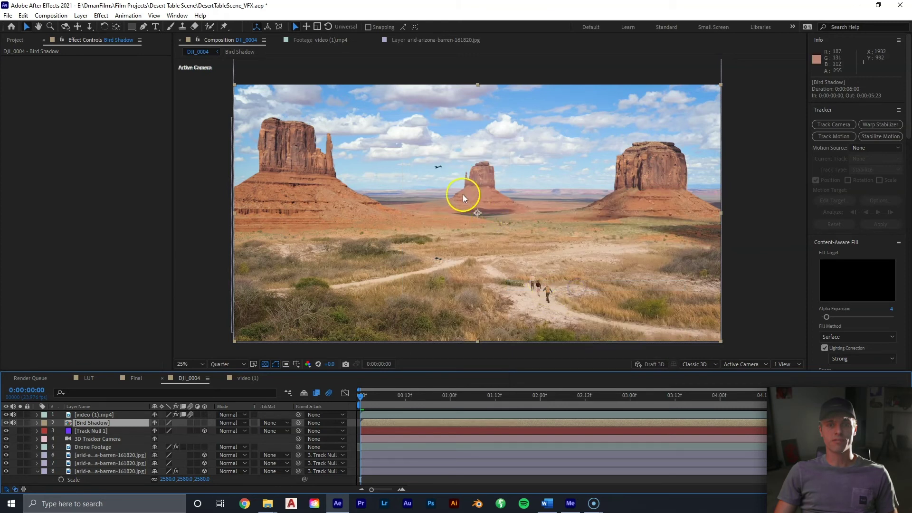
left_click_drag(455, 203, 389, 157)
key("ctrl+z")
left_click_drag(442, 244, 463, 268)
- Apply the Exposure effect to the Bird Shadow layer and set its Exposure to -2.30
right_click(424, 424)
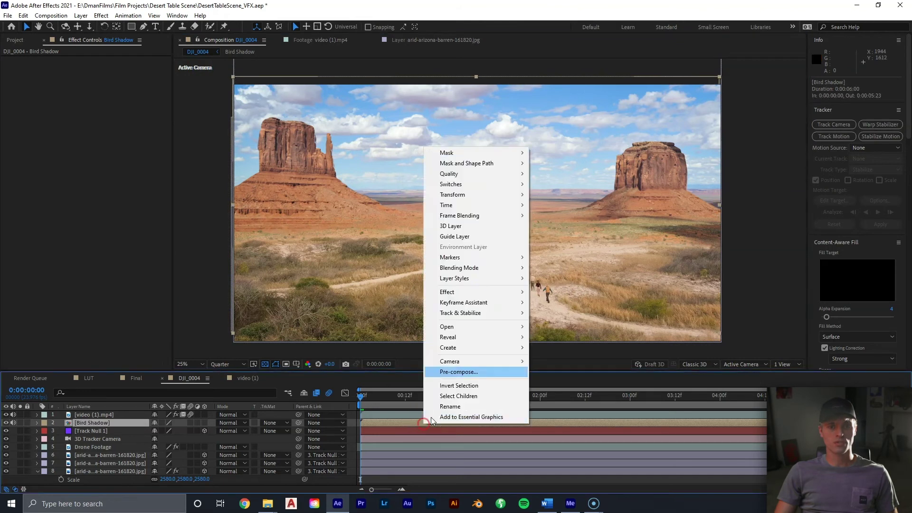
mouse_move(485, 292)
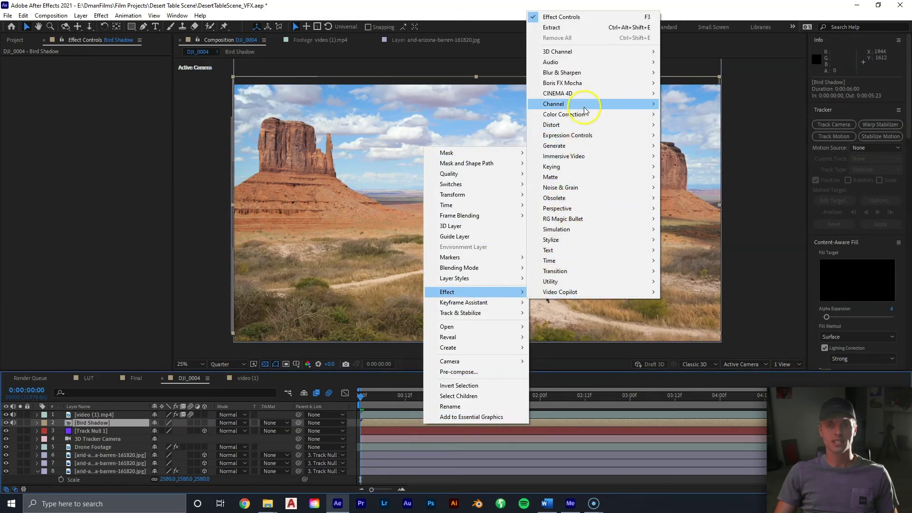
mouse_move(586, 116)
left_click(716, 327)
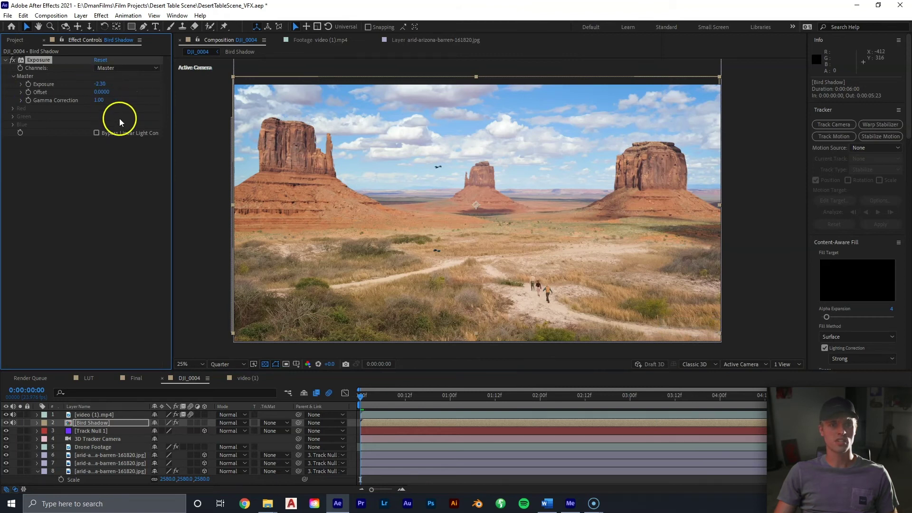
- Apply Gaussian Blur to the Bird Shadow layer with a Blurriness of 25
right_click(471, 424)
mouse_move(510, 292)
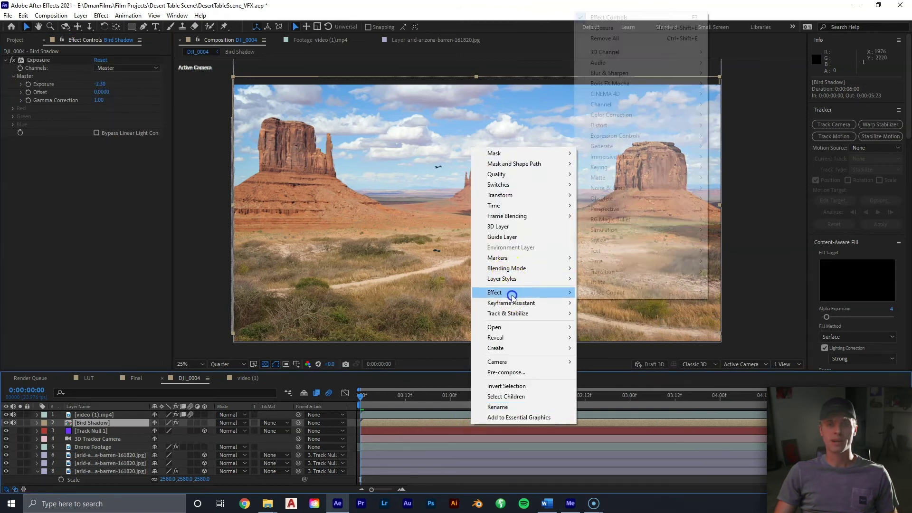
mouse_move(636, 72)
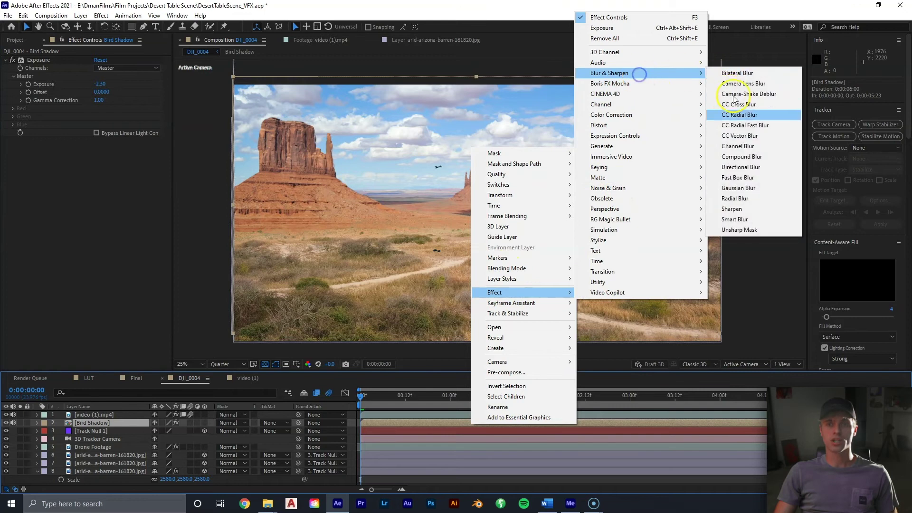
left_click(749, 189)
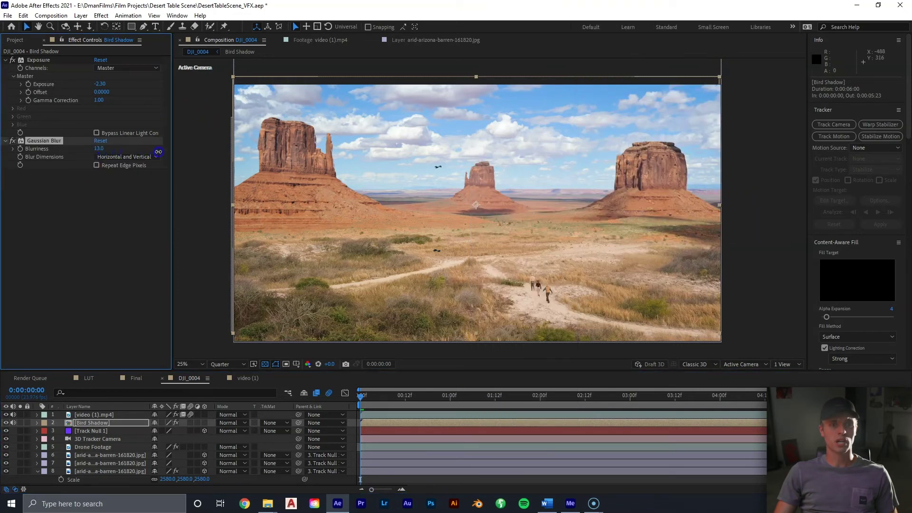
left_click(91, 222)
- Scale the Bird Shadow layer to 126, -126% and move it to position 2000, 856
key("s")
left_click_drag(186, 432, 173, 432)
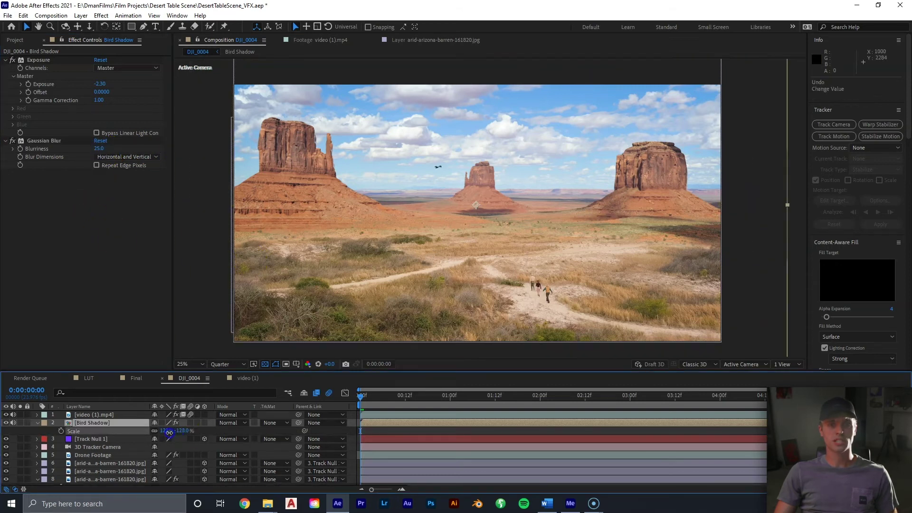
left_click_drag(391, 269, 384, 249)
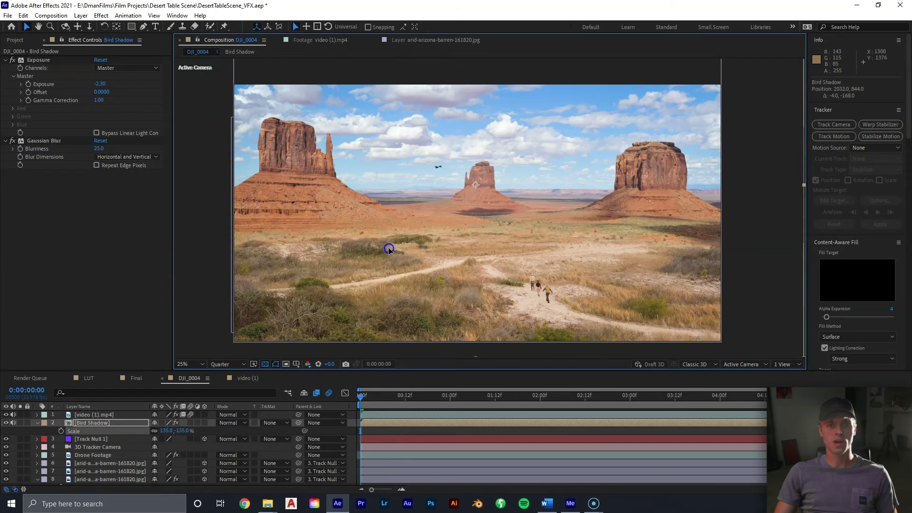
- Apply Displacement Map to the Bird Shadow layer, using Luminance for horizontal and vertical displacement and Drone Footage as the map layer
right_click(448, 423)
mouse_move(499, 290)
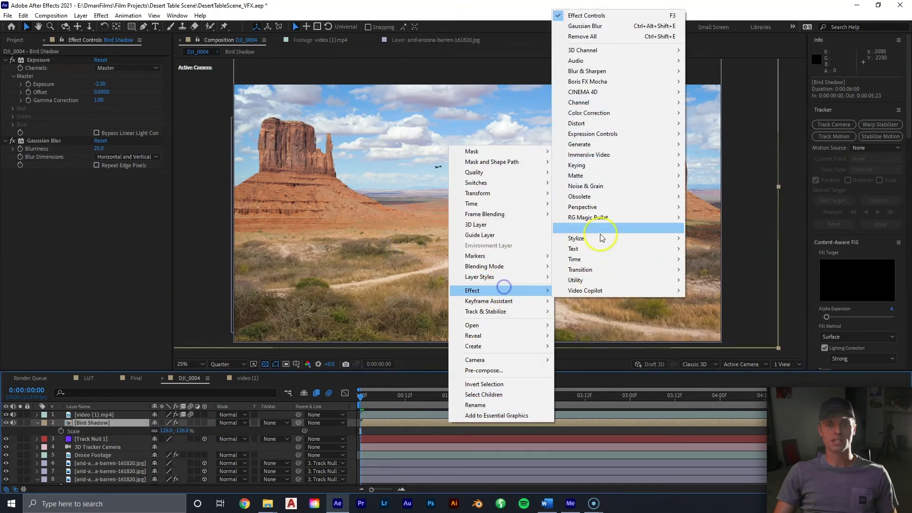
mouse_move(619, 124)
left_click(713, 312)
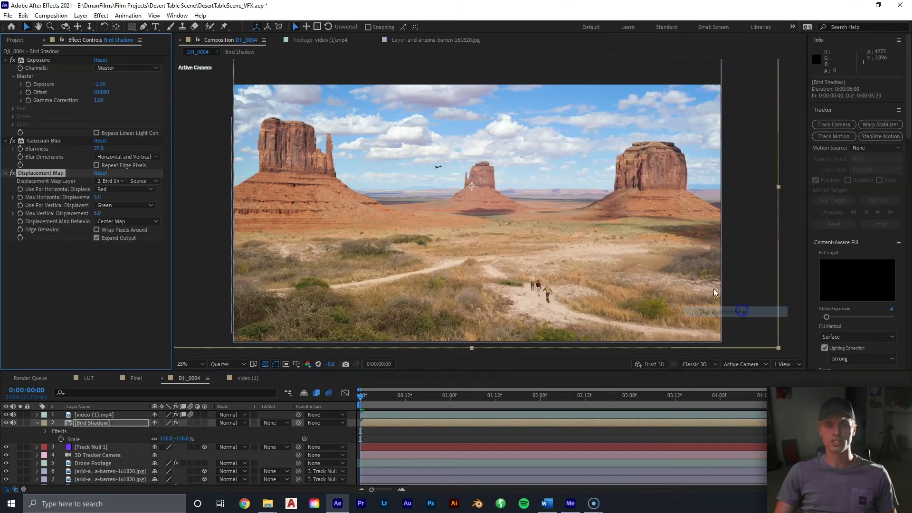
left_click(133, 189)
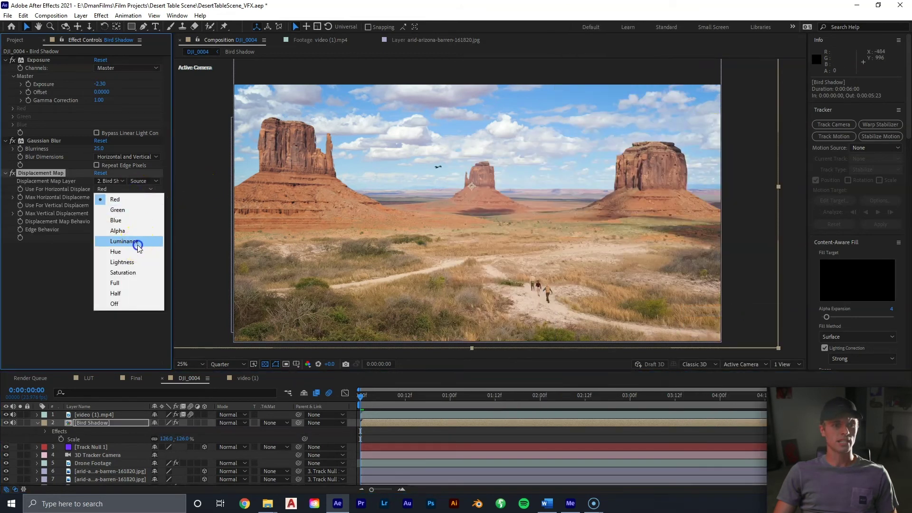
left_click(137, 240)
left_click(138, 207)
left_click(137, 261)
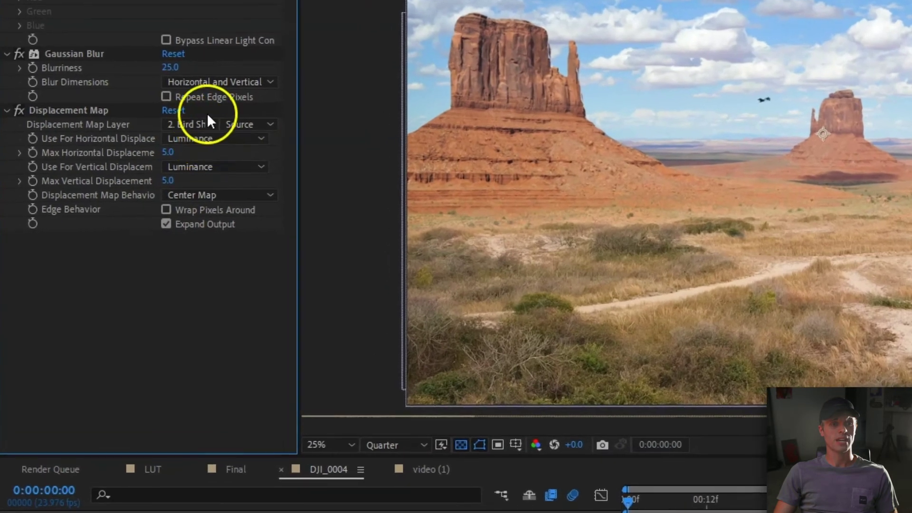
left_click(118, 183)
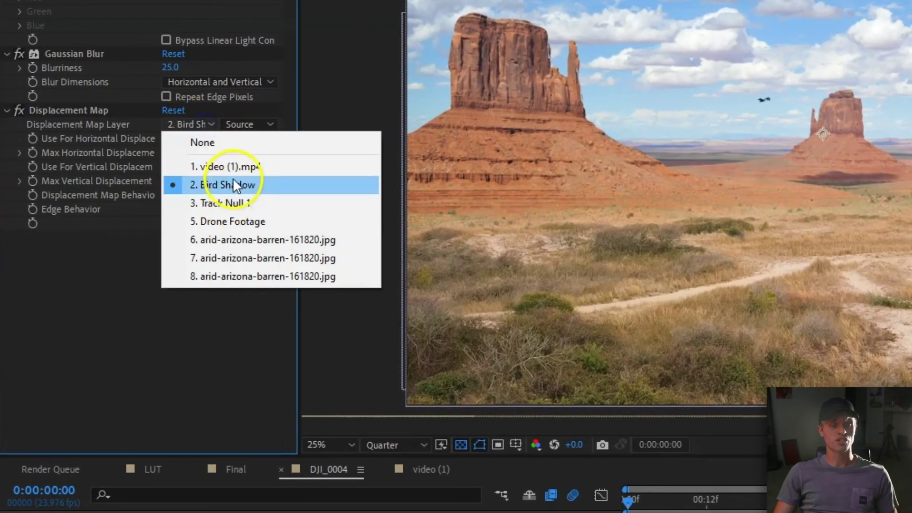
left_click(258, 221)
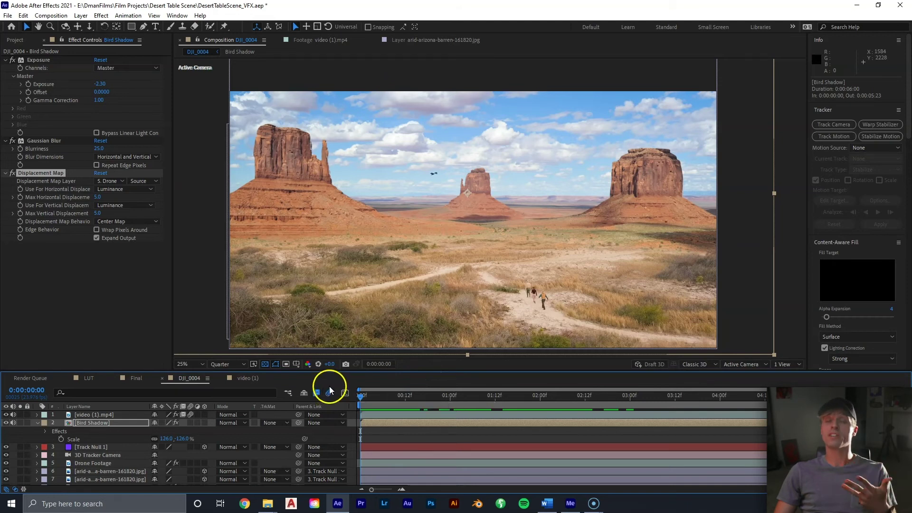
- Preview the bird shadow, set its Opacity to 45%, and set its Gaussian Blur Blurriness to 55
left_click_drag(383, 397, 450, 397)
left_click(396, 427)
key("t")
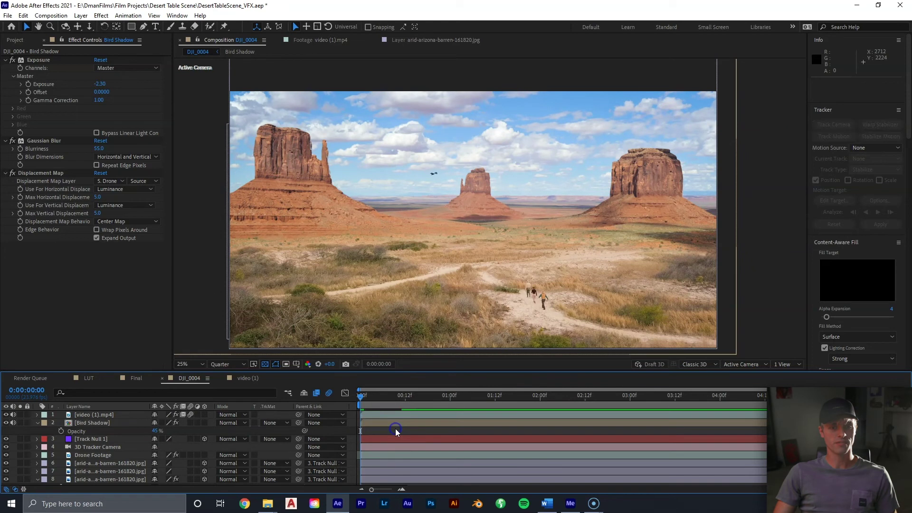
key("space")
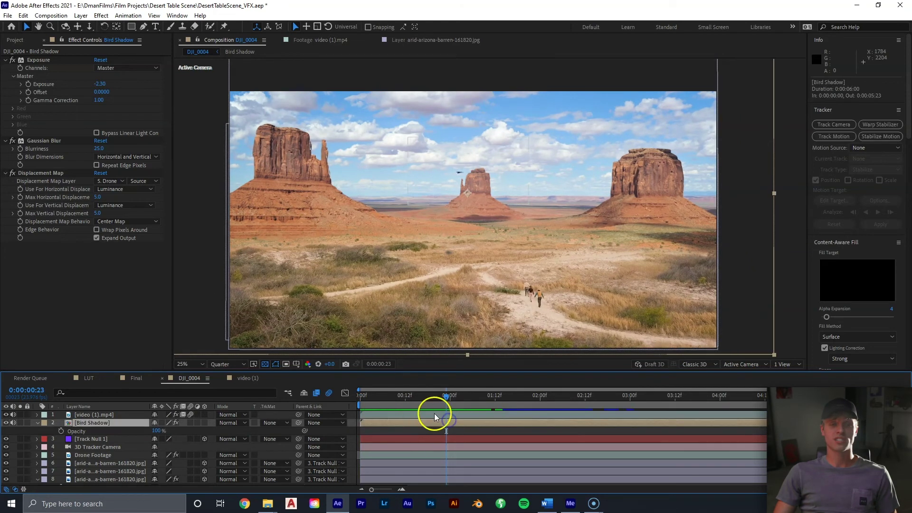
left_click(102, 149)
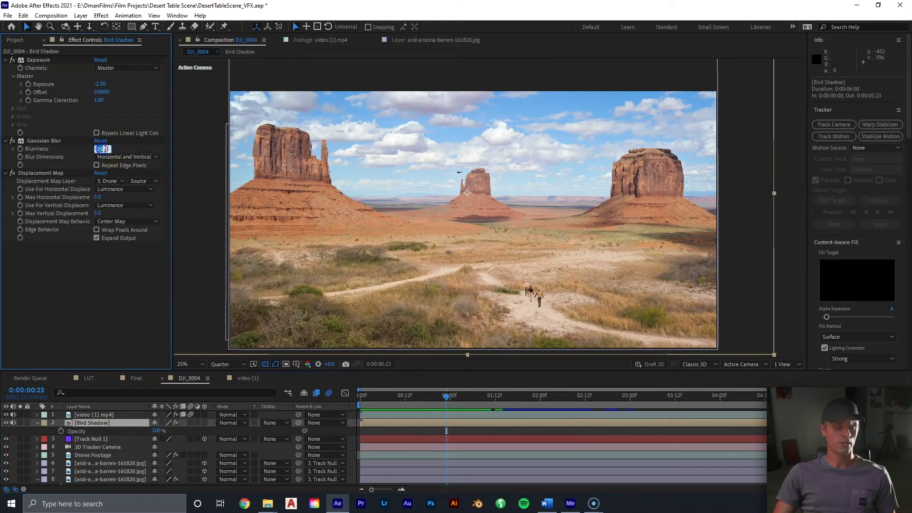
type("55")
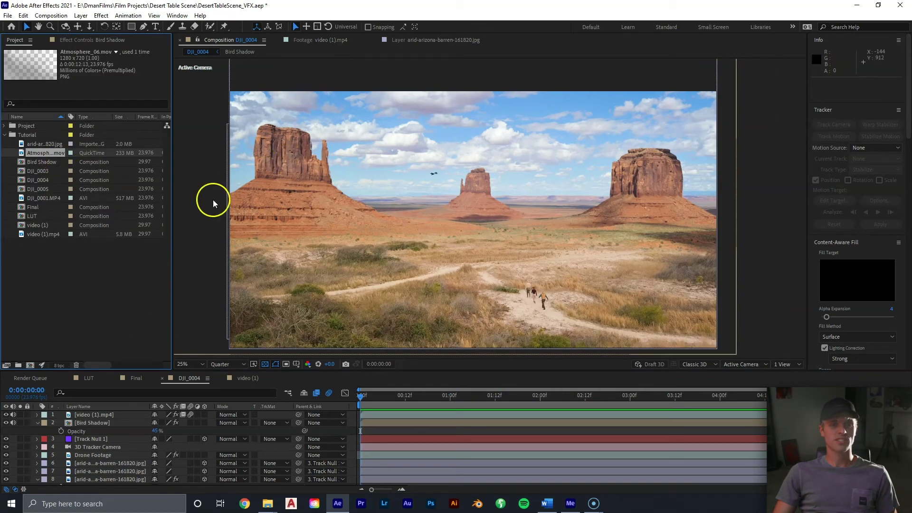
- Add the Atmosphere_06.mov footage as the top layer of DJI_0004, scaled to 711% and positioned at 156, 1928
double_click(49, 153)
mouse_move(182, 347)
left_mouse_down()
mouse_move(759, 332)
mouse_move(189, 331)
left_mouse_up()
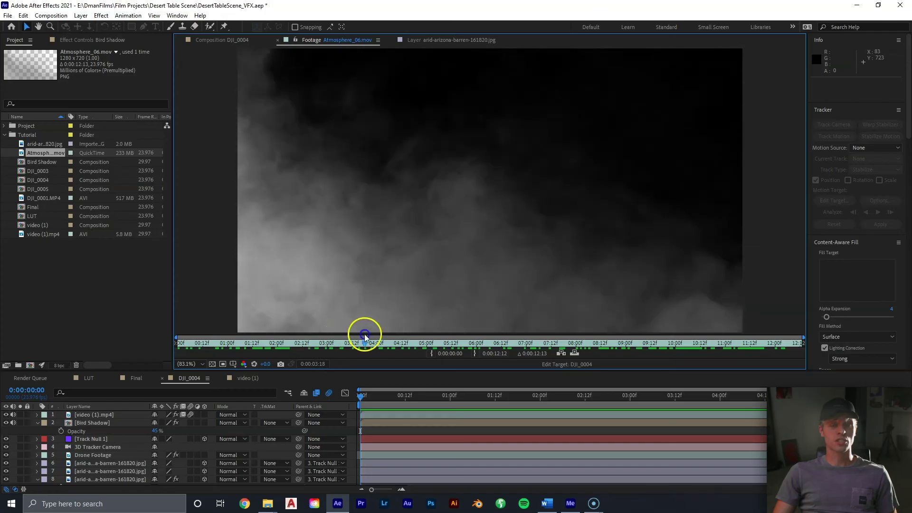
left_click_drag(363, 332, 342, 317)
left_click_drag(48, 154, 361, 413)
key("s")
left_click_drag(168, 423, 435, 412)
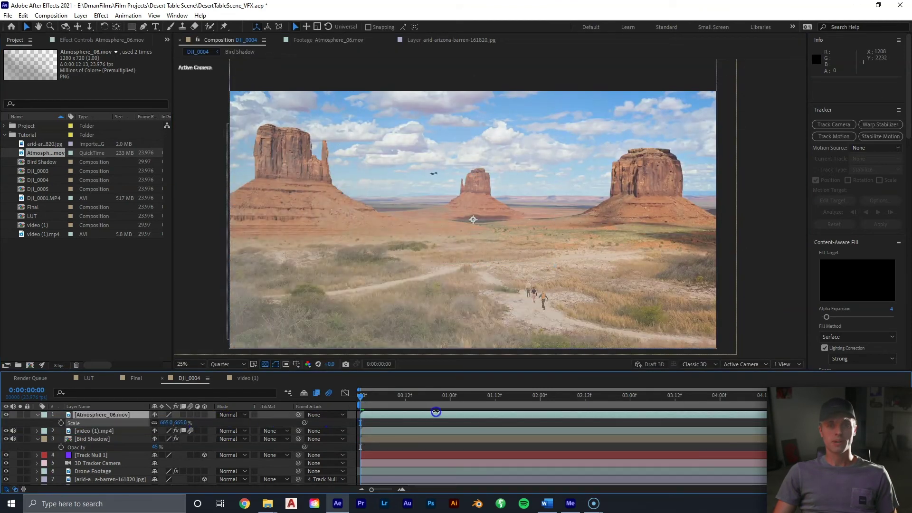
left_click_drag(528, 246, 457, 284)
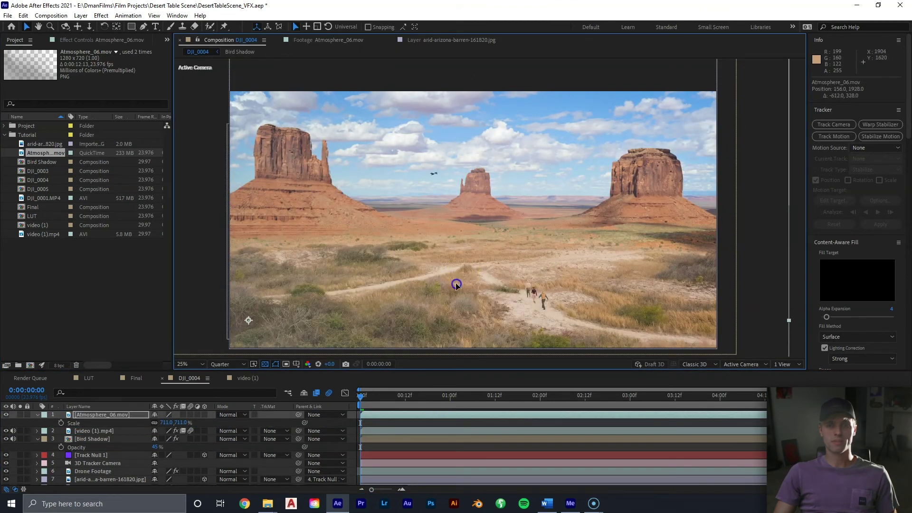
- Apply the Tint effect to the Atmosphere_06.mov layer and map white to a light dusty orange
right_click(411, 414)
left_click(461, 283)
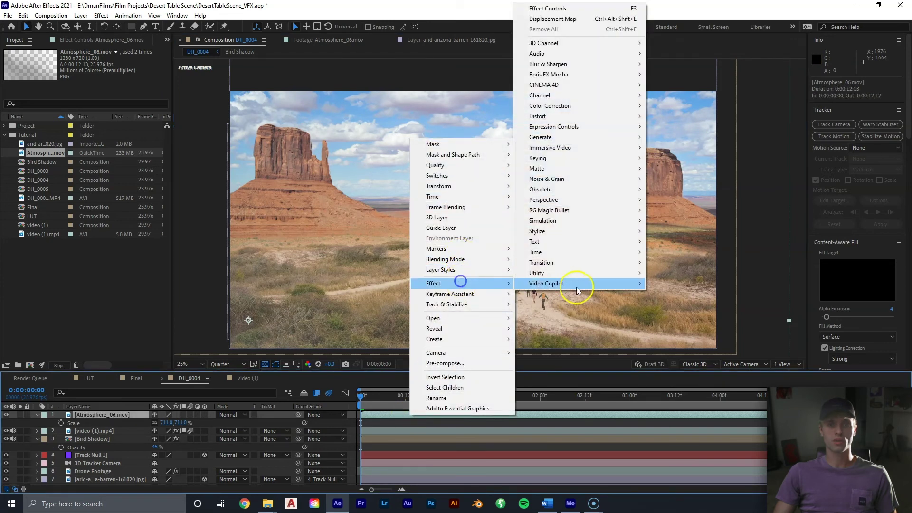
mouse_move(585, 106)
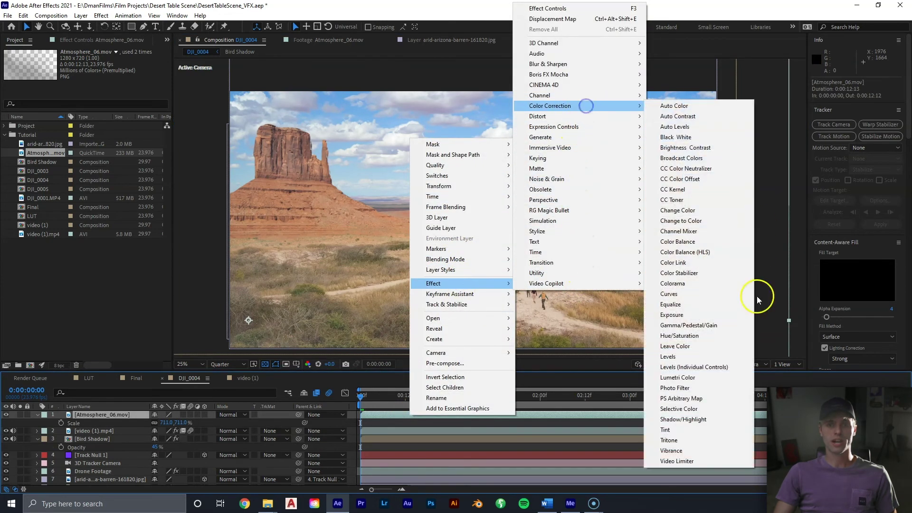
left_click(704, 430)
left_click(108, 82)
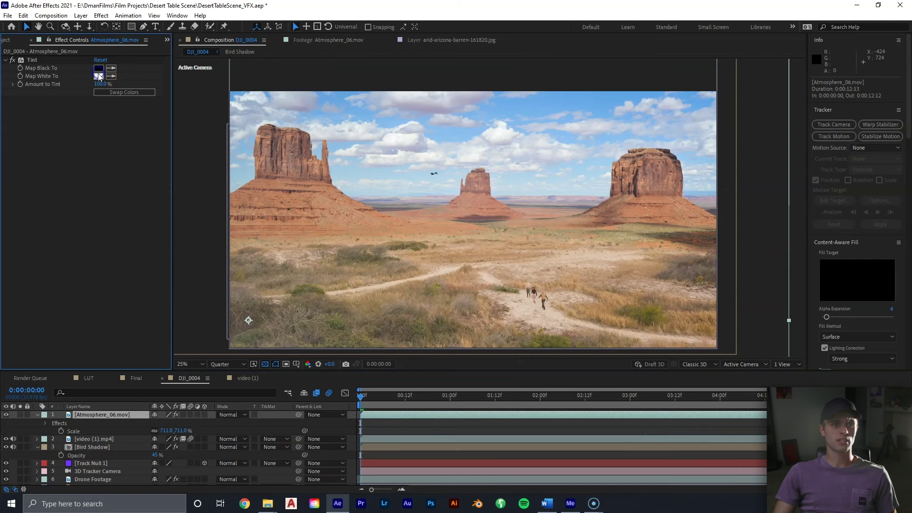
left_click_drag(131, 68, 133, 16)
left_click_drag(155, 139, 157, 145)
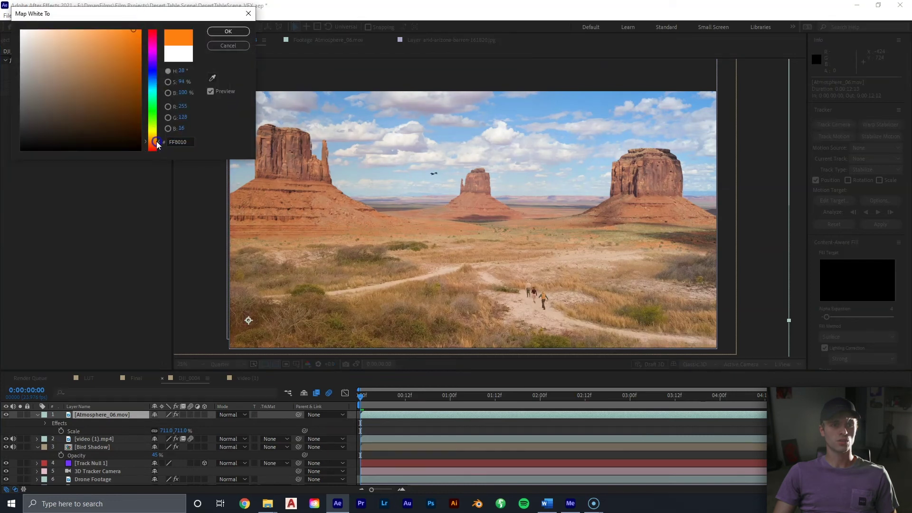
left_click(210, 47)
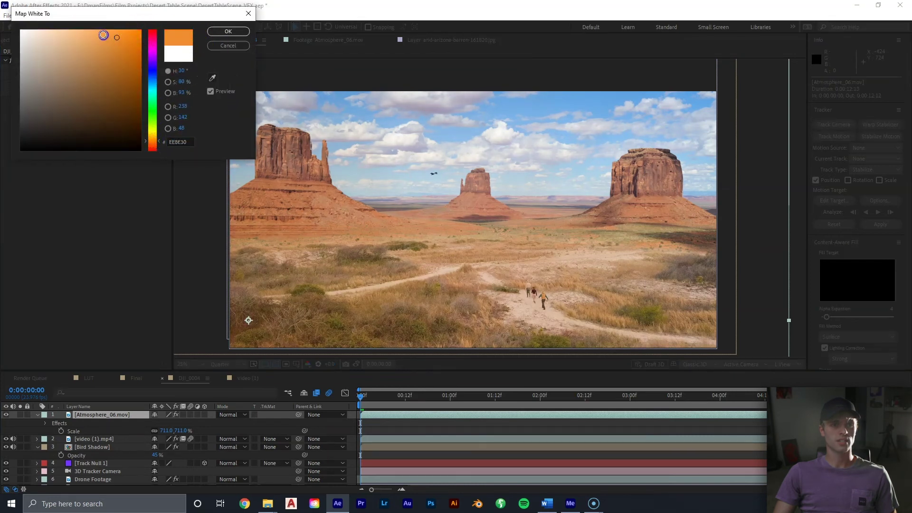
left_click_drag(109, 37, 86, 22)
left_click(228, 31)
- Apply the Gaussian Blur effect to the tinted Atmosphere_06.mov layer
right_click(371, 138)
left_click(418, 280)
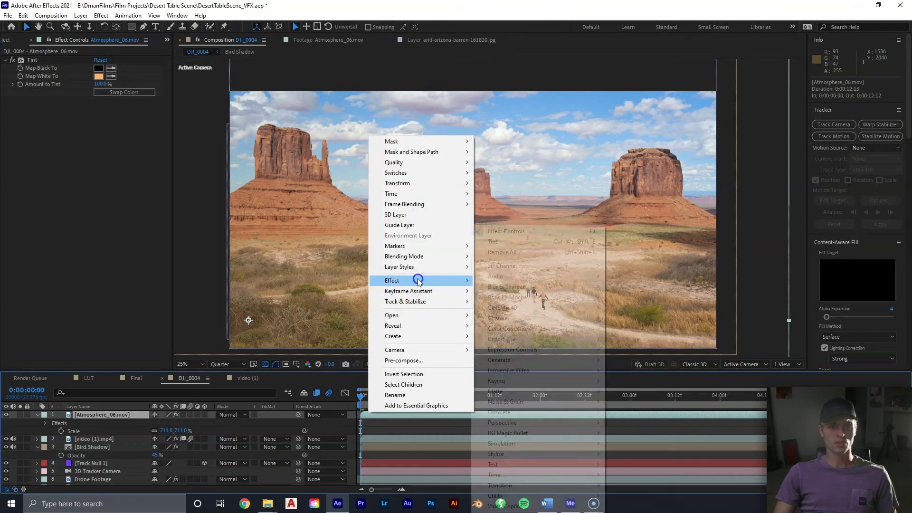
left_click(540, 287)
left_click(654, 403)
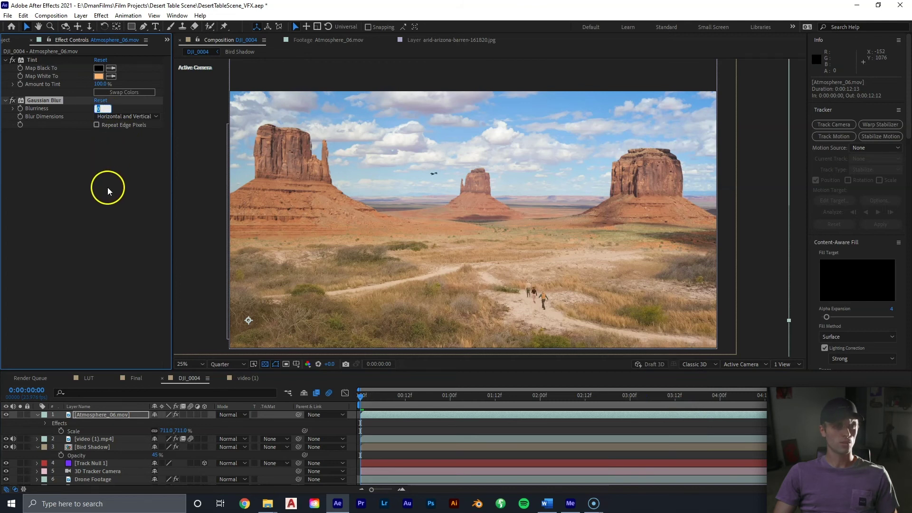
- Create a new adjustment layer in DJI_0004 and move it above all other layers
right_click(746, 373)
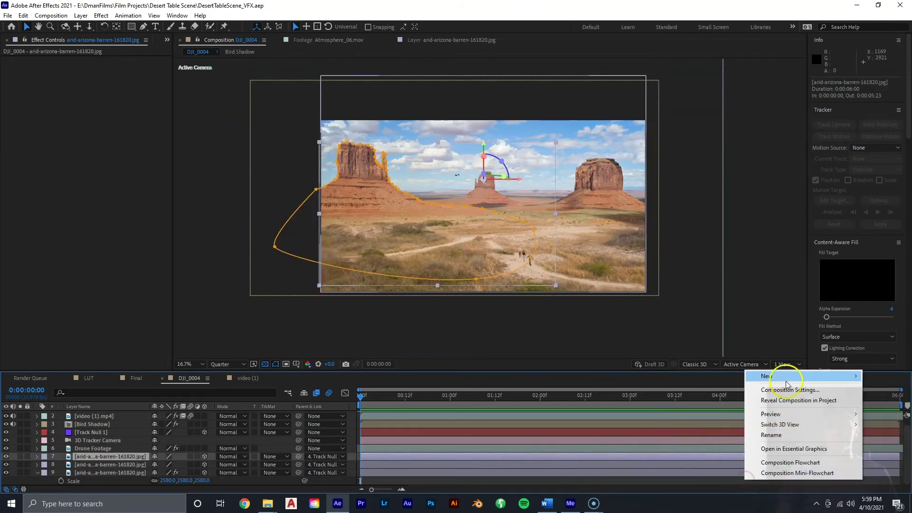
mouse_move(787, 384)
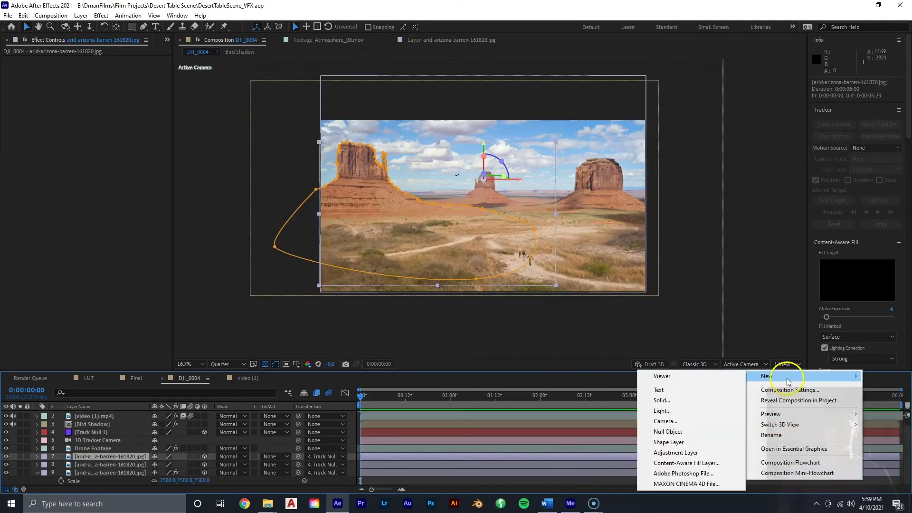
left_click(698, 451)
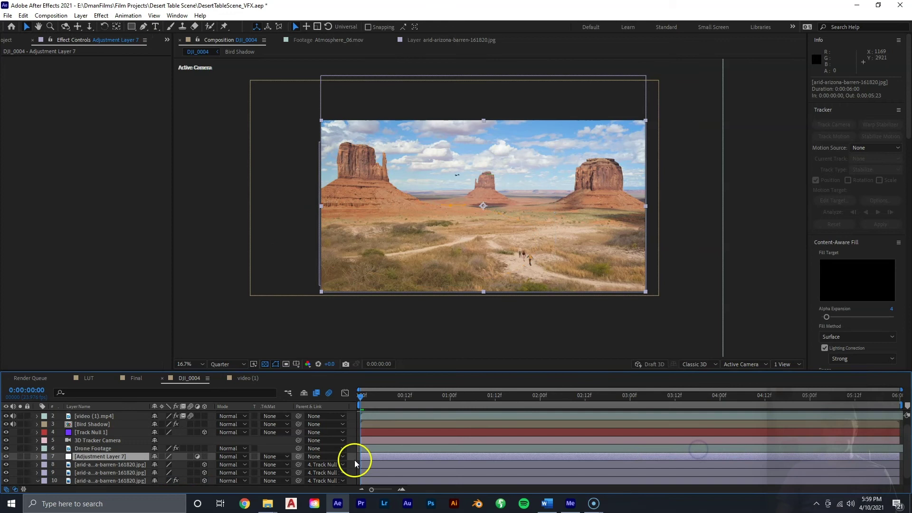
left_click_drag(142, 457, 137, 414)
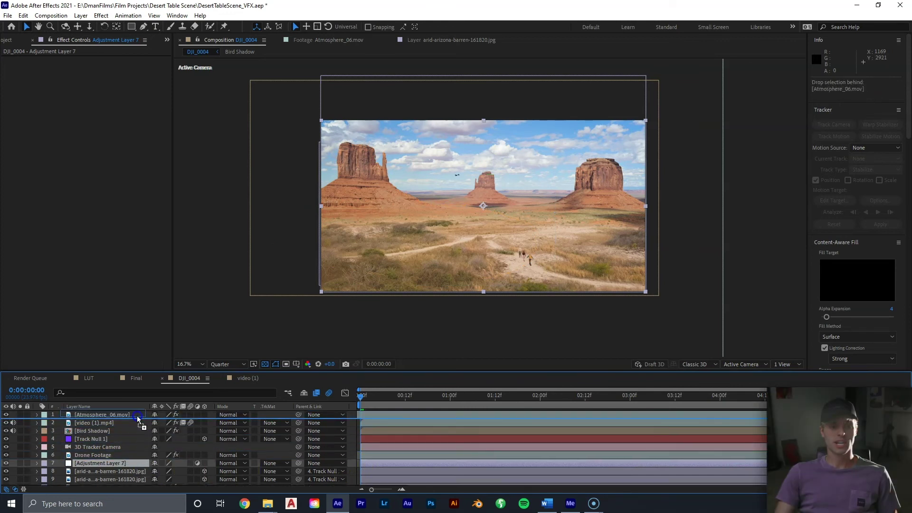
- Apply the Video Copilot Optical Flares effect to Adjustment Layer 7
right_click(427, 412)
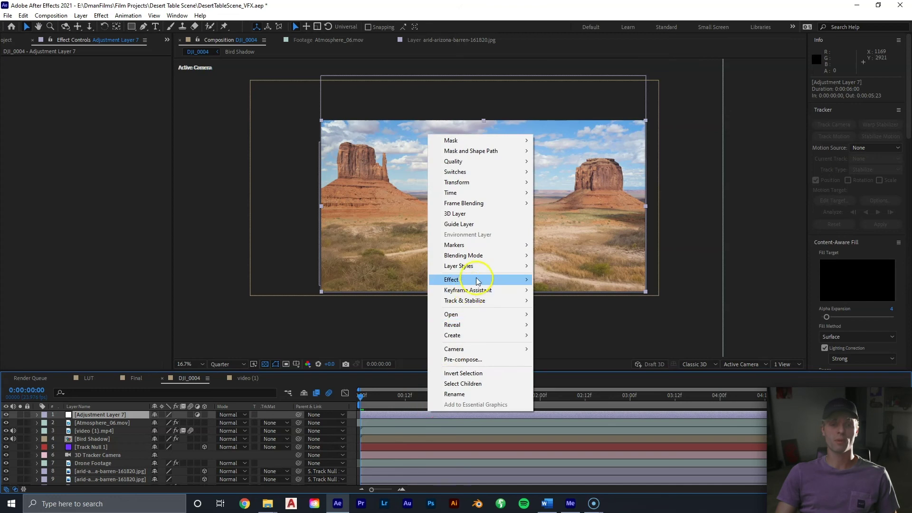
mouse_move(489, 280)
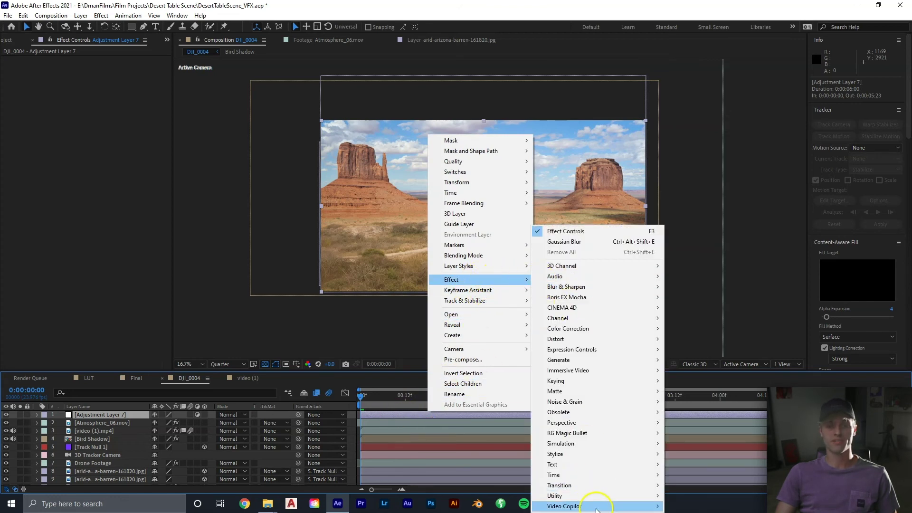
mouse_move(598, 508)
left_click(687, 506)
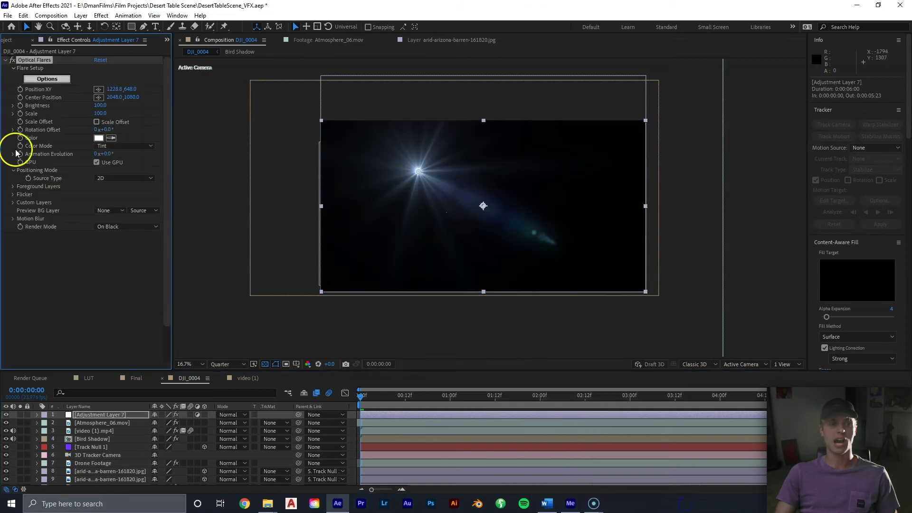
- Load a warm, orange-tinted sun flare from the Natural Flares presets into the Optical Flares effect
left_click(62, 79)
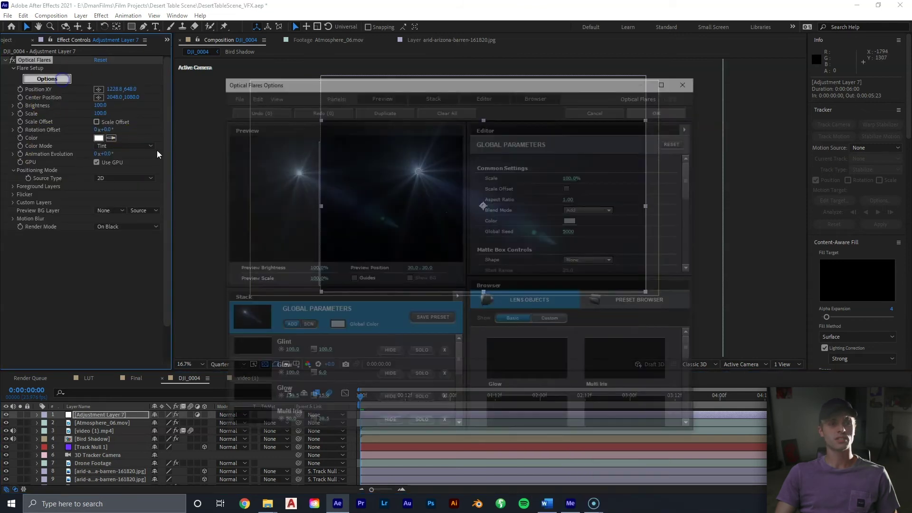
left_click(632, 312)
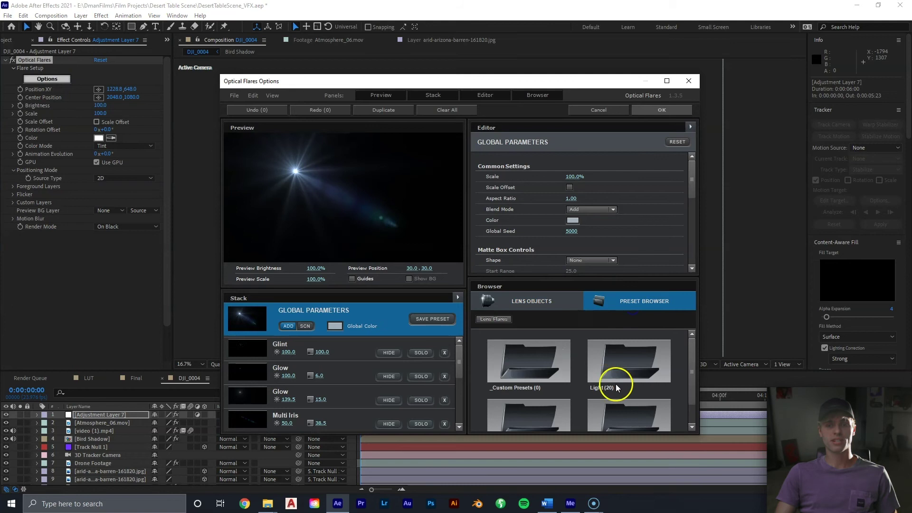
scroll(618, 383, "down", 1)
left_click(628, 388)
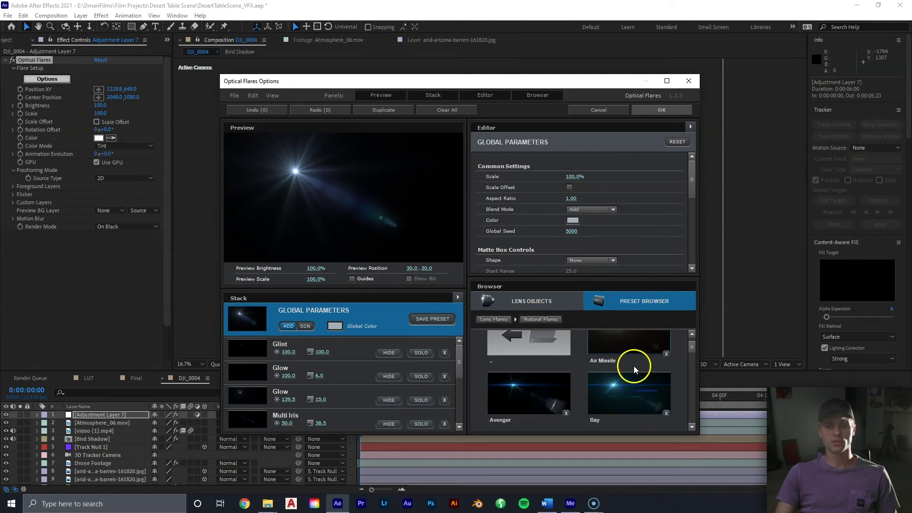
scroll(593, 365, "down", 5)
left_click(559, 395)
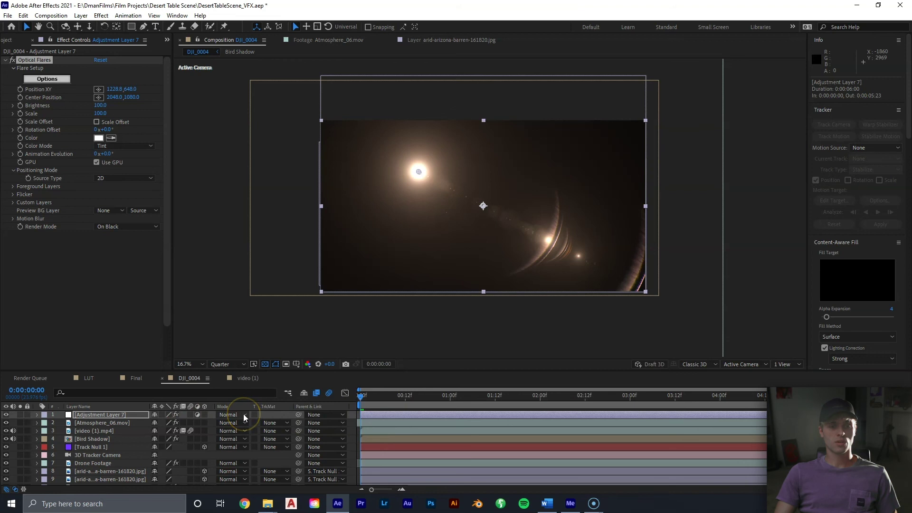
- Set Adjustment Layer 7's blending mode to Add and move the flare just outside the frame, to about 4270.8, 474
left_click(243, 414)
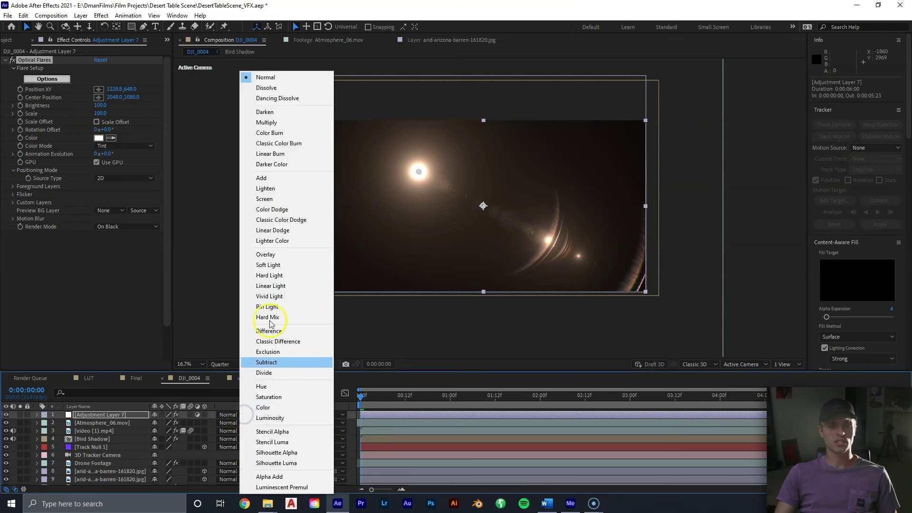
left_click(278, 178)
left_click_drag(418, 171, 669, 137)
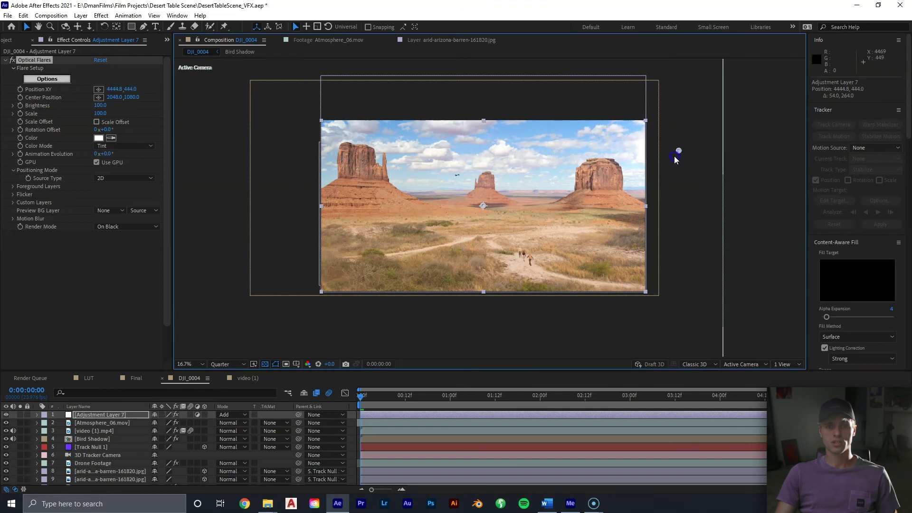
left_click_drag(670, 160, 660, 159)
- Apply Gaussian Blur to Adjustment Layer 7 with a Blurriness of 54.1
right_click(418, 413)
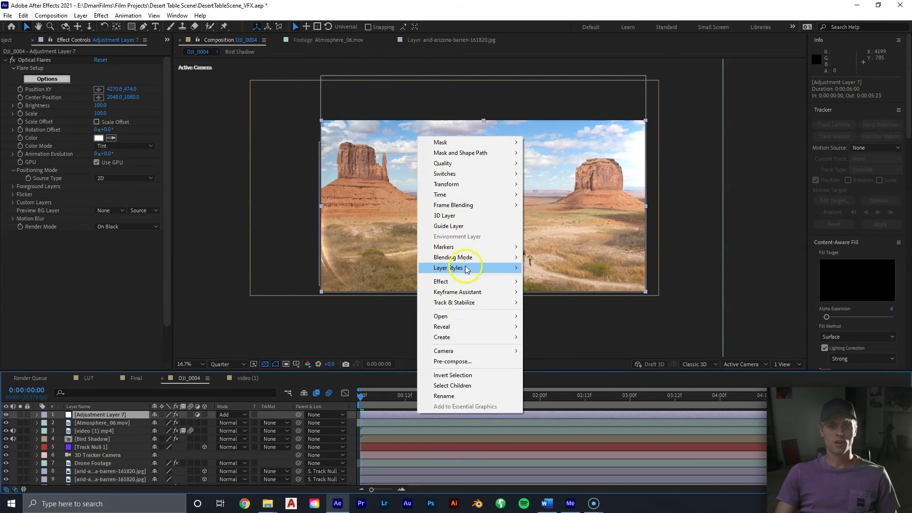
mouse_move(468, 281)
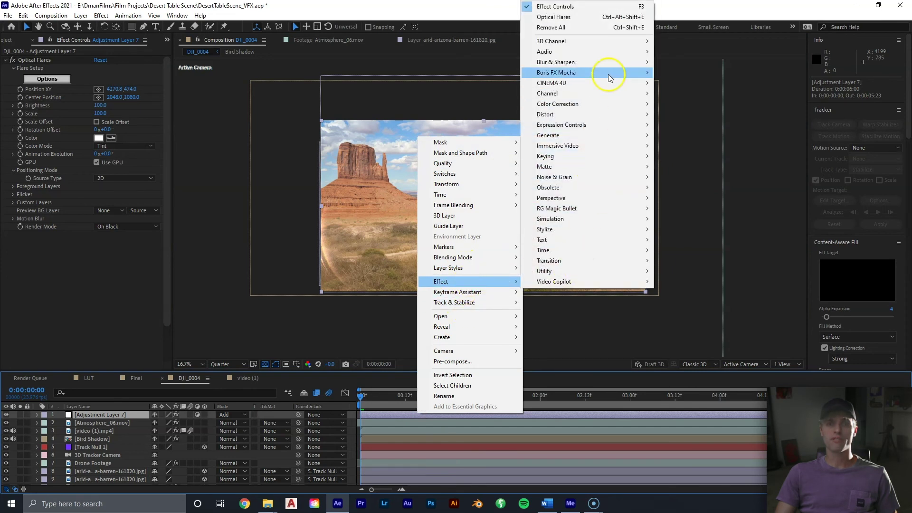
mouse_move(608, 64)
left_click(714, 173)
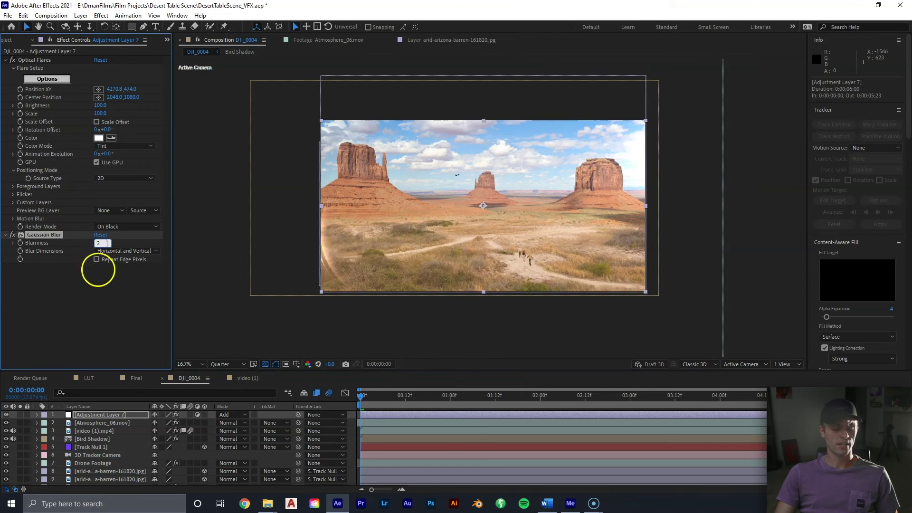
left_click(105, 326)
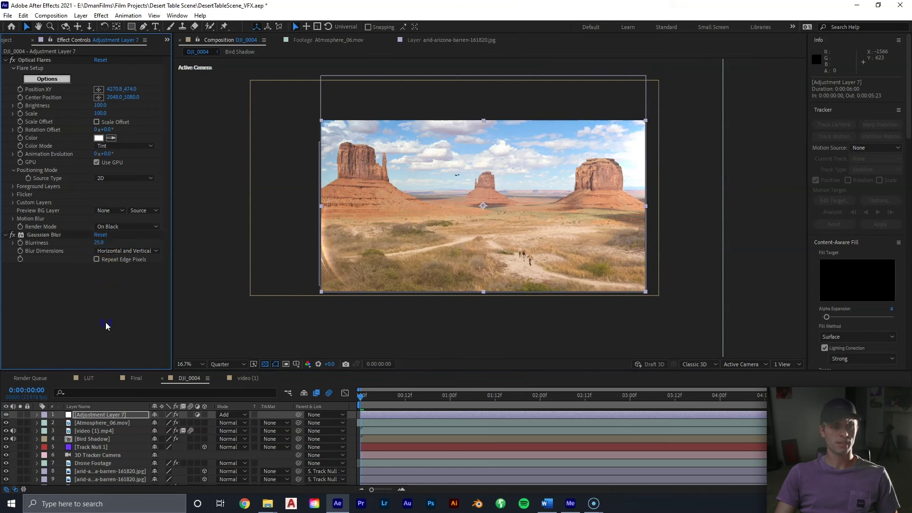
- Keyframe the flare's Position XY from the first frame, moving it farther out to about 5278.8, 300 at 0:00:05:23, and preview it
left_click(20, 90)
left_click_drag(385, 397, 899, 399)
left_click(650, 154)
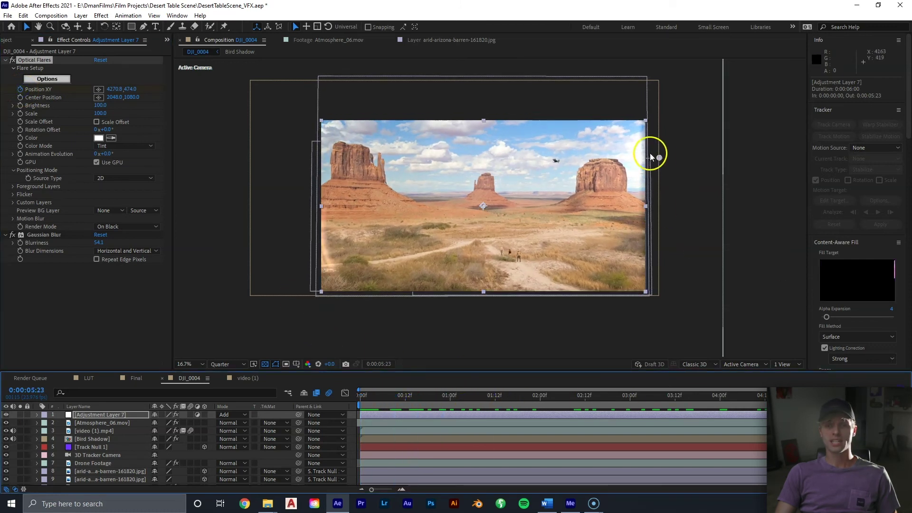
left_click_drag(664, 155, 641, 158)
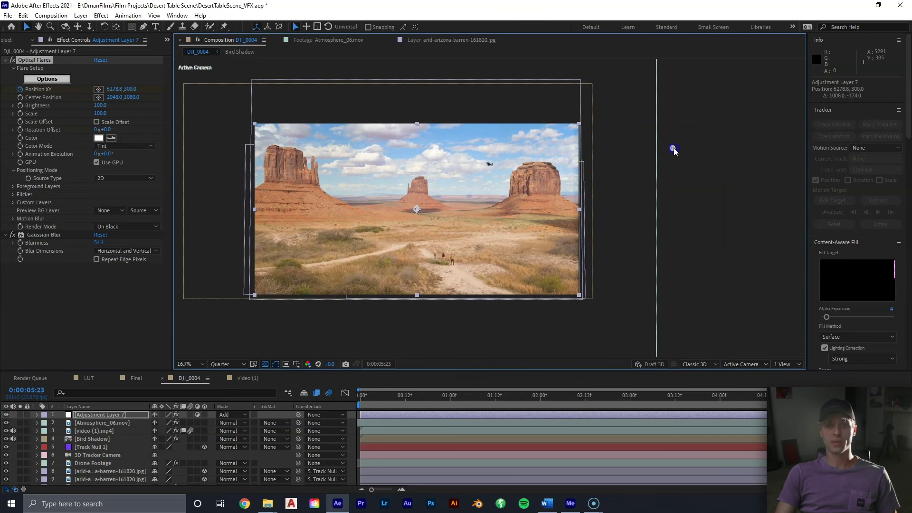
key("space")
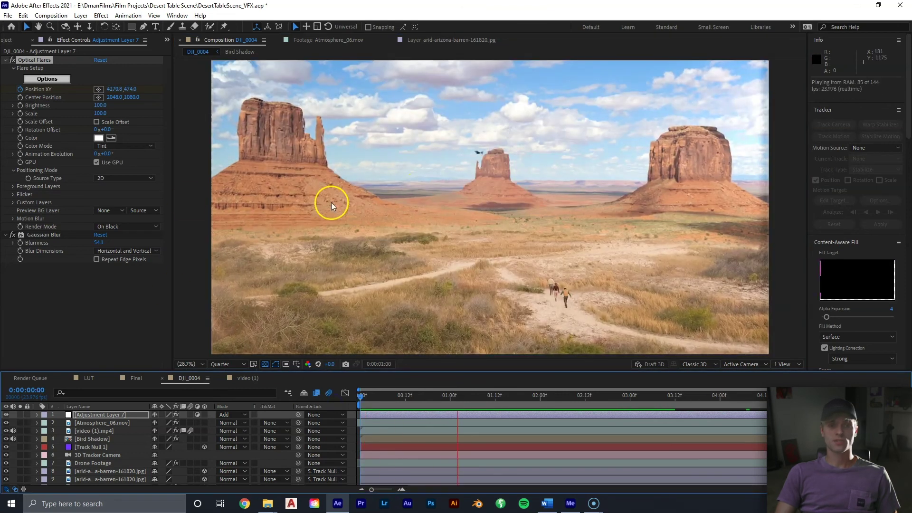
key("space")
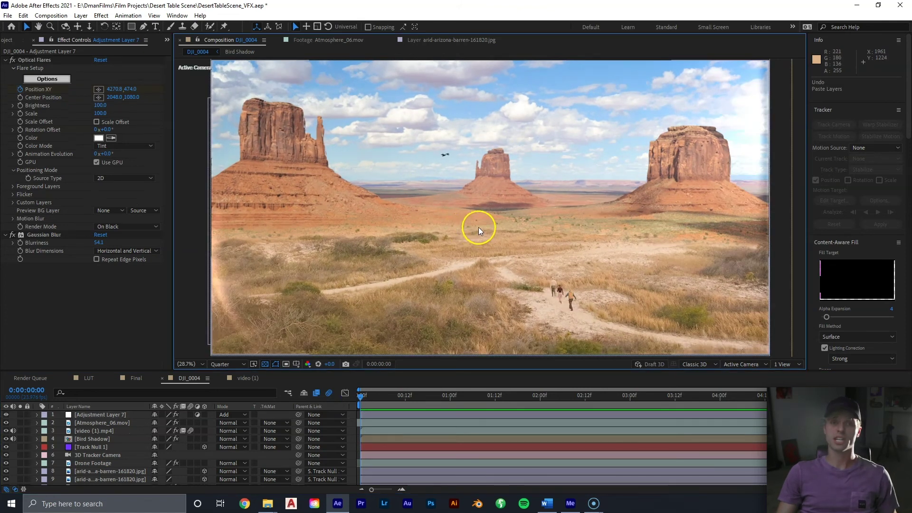
- Paste the copied LUT adjustment layer with its Lumetri Color grade on top of DJI_0004 and preview the graded shot
key("ctrl+v")
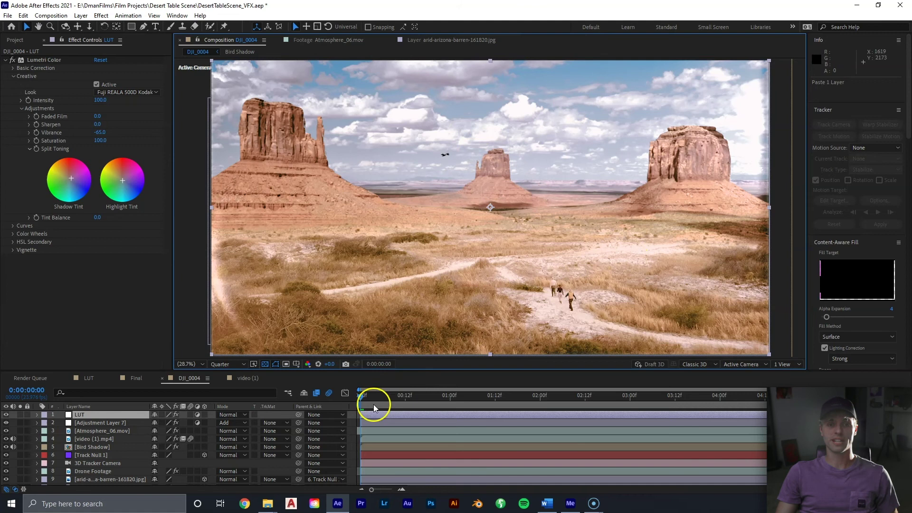
scroll(496, 158, "down", 2)
key("space")
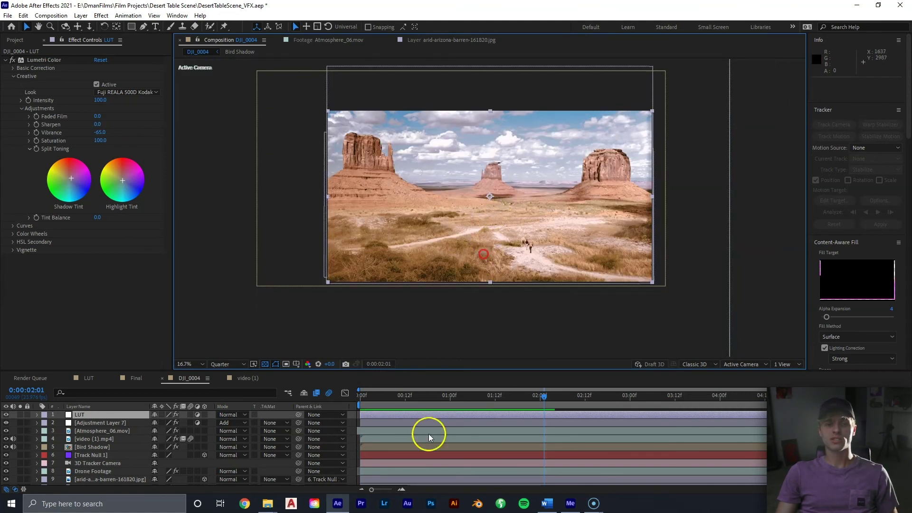
- Select all layers in DJI_0004 and pre-compose them into a composition named Final
scroll(429, 426, "down", 3)
right_click(430, 473)
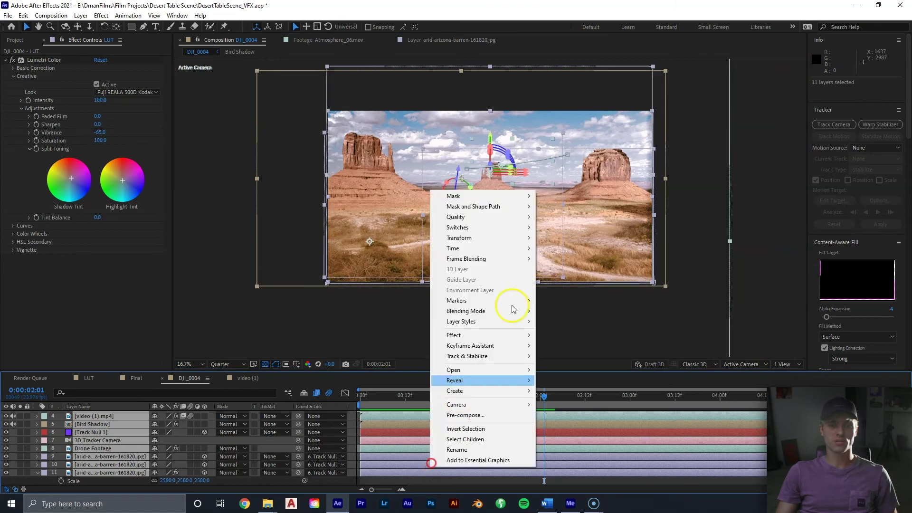
left_click(484, 415)
type("Final")
key("Return")
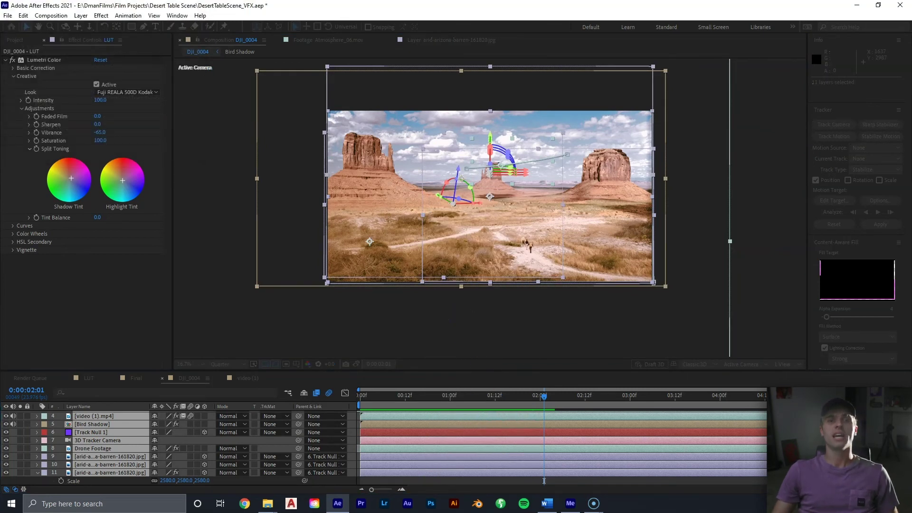
- Unlock the aspect ratio in DJI_0004's composition settings and set the frame size to 1920 × 720 px
right_click(410, 442)
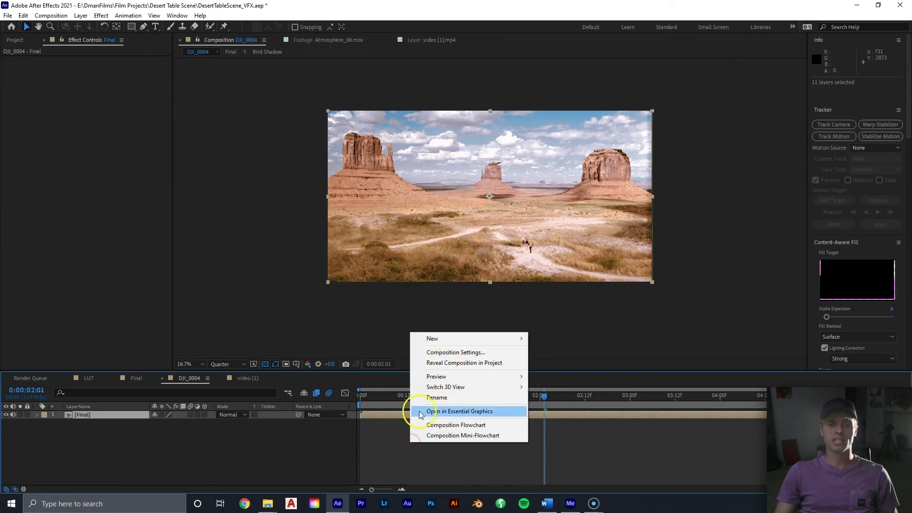
left_click(457, 354)
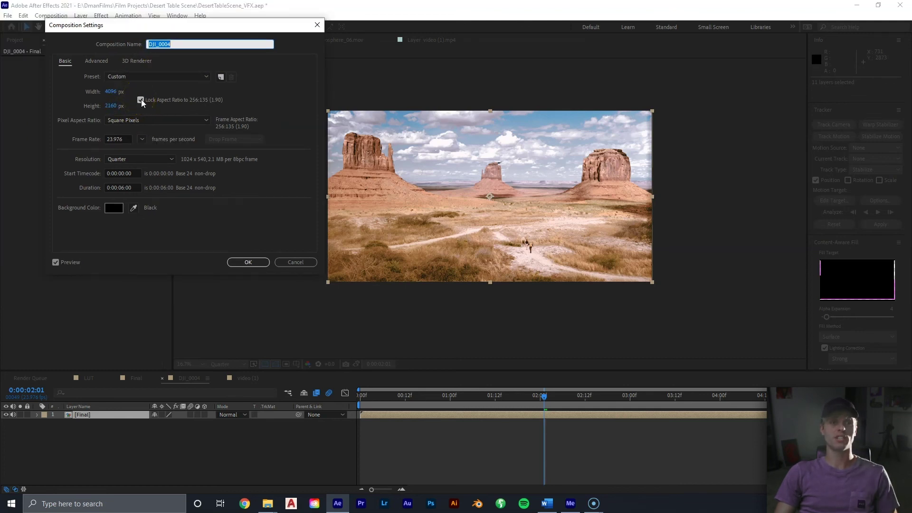
left_click(205, 77)
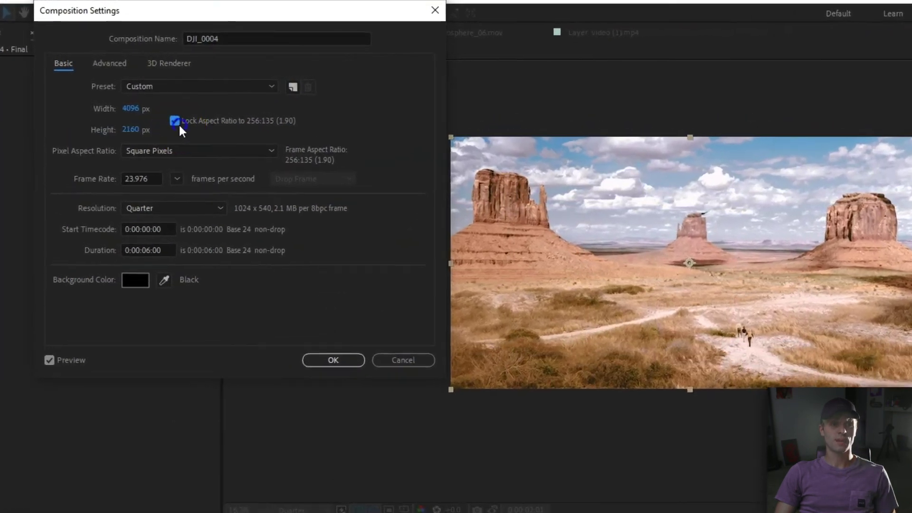
left_click(177, 123)
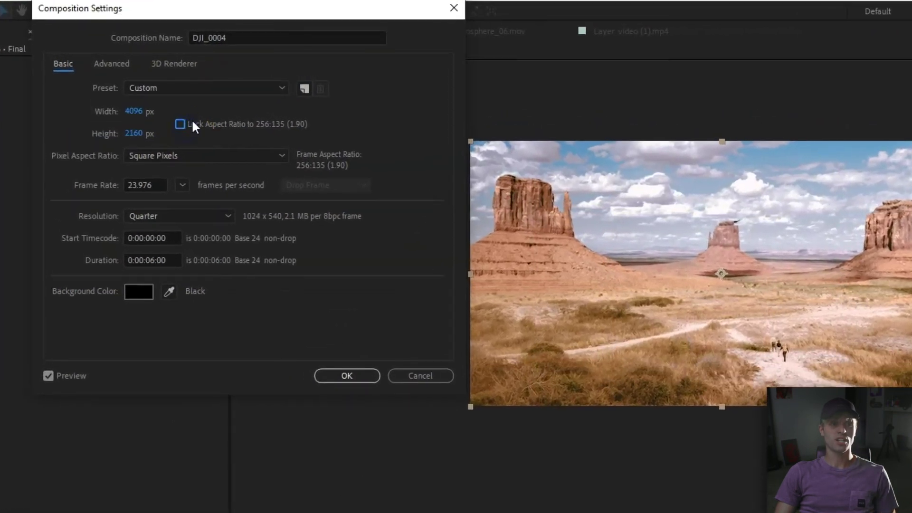
left_click(138, 112)
type("1920")
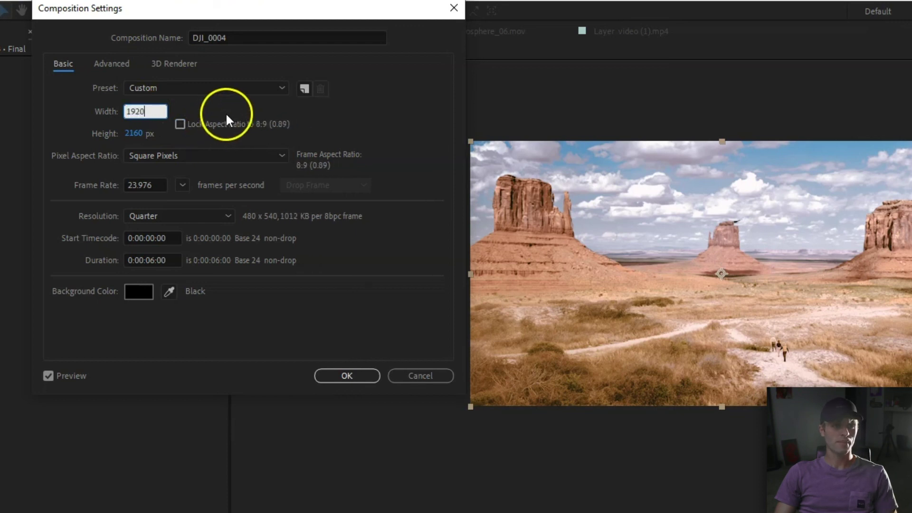
key("Tab")
type("720")
- Lock the composition's 8:3 aspect ratio, set its width to 4096 px, and apply the settings
left_click(181, 109)
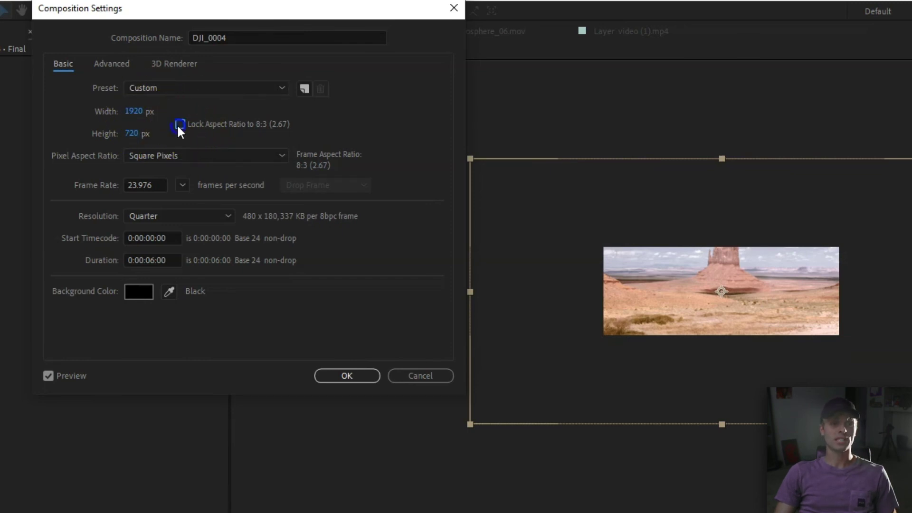
type("4096")
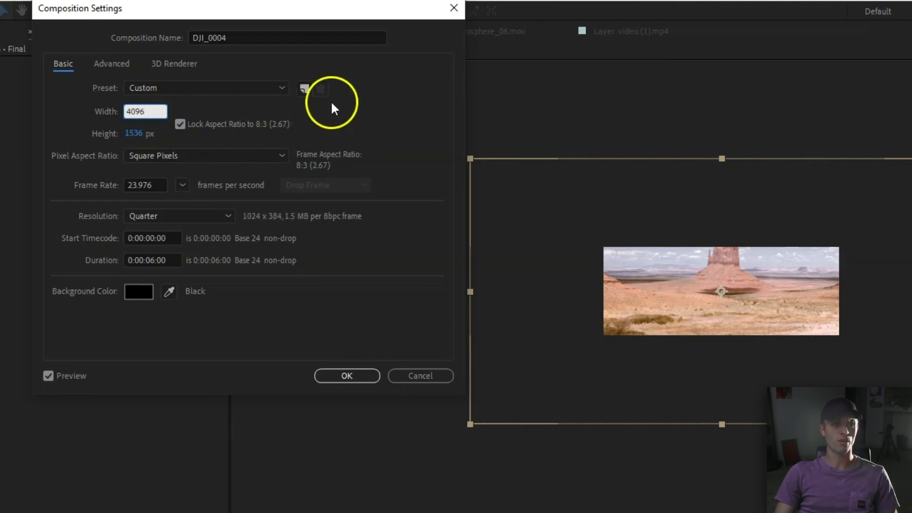
left_click(332, 108)
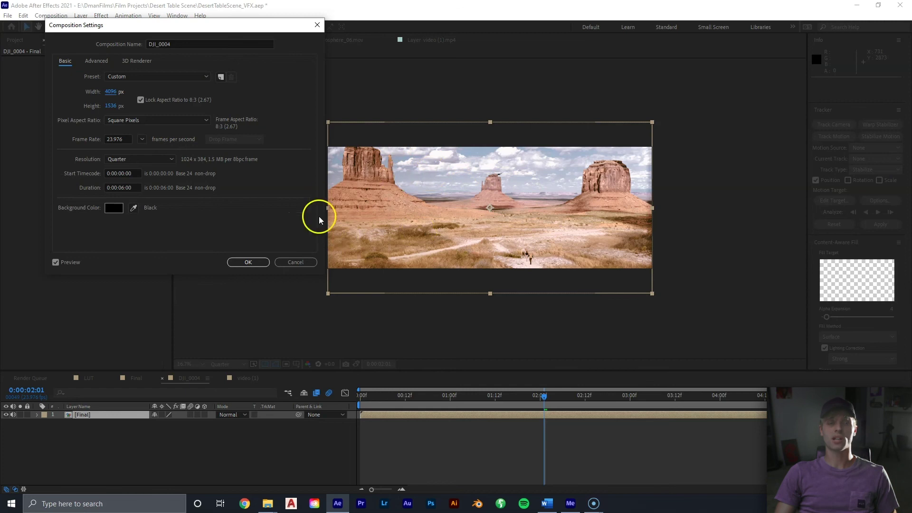
left_click(262, 263)
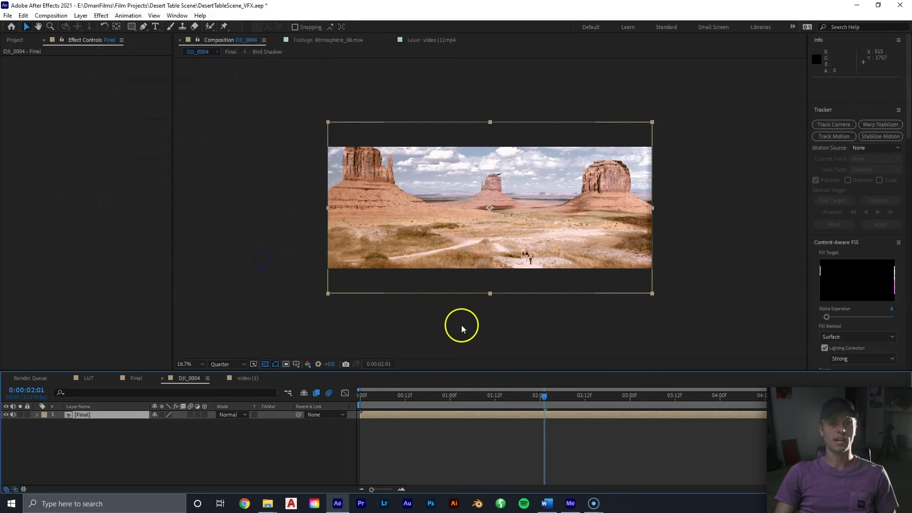
- At the first frame, move the Final layer up to Position 2048, 537 and add a Position keyframe
key("Home")
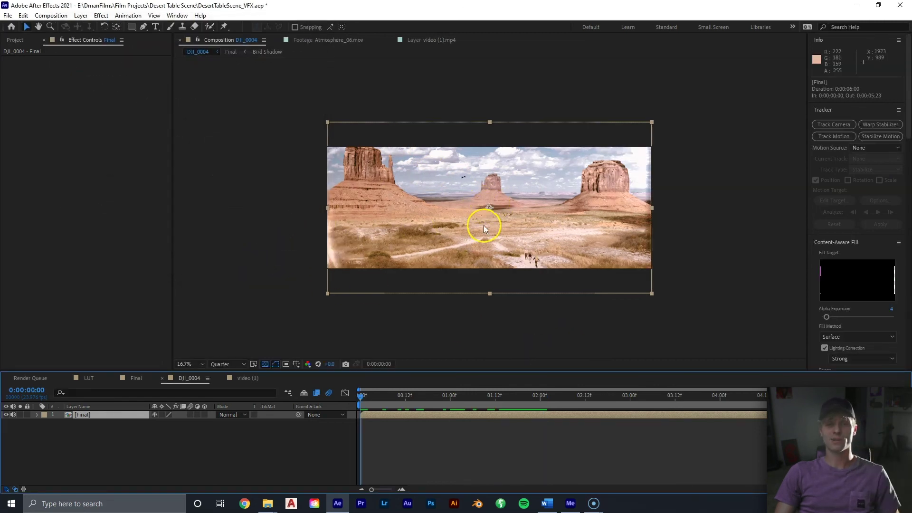
left_click_drag(433, 264, 434, 247)
left_click_drag(472, 292, 473, 261)
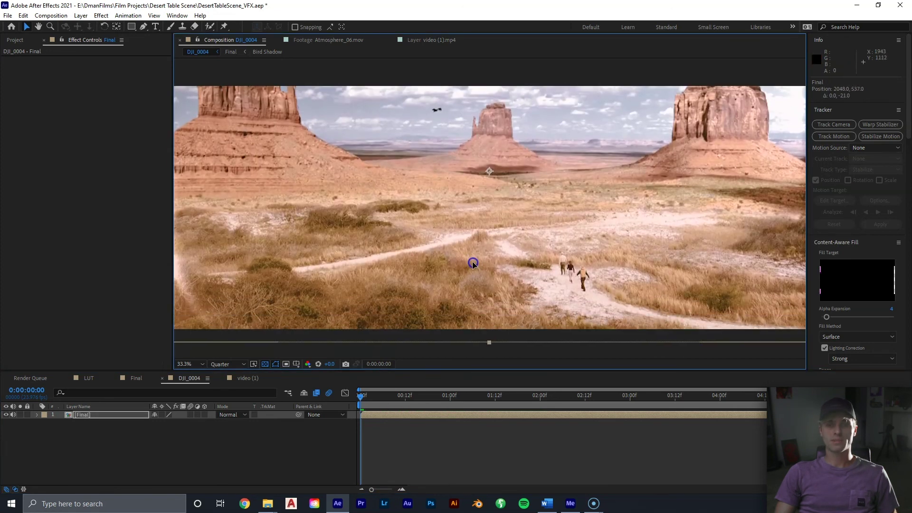
left_click(60, 423)
- Move the Final layer down to Position 2048, 816 at 0:00:05:23, and save and preview the composition
left_click_drag(372, 397, 898, 399)
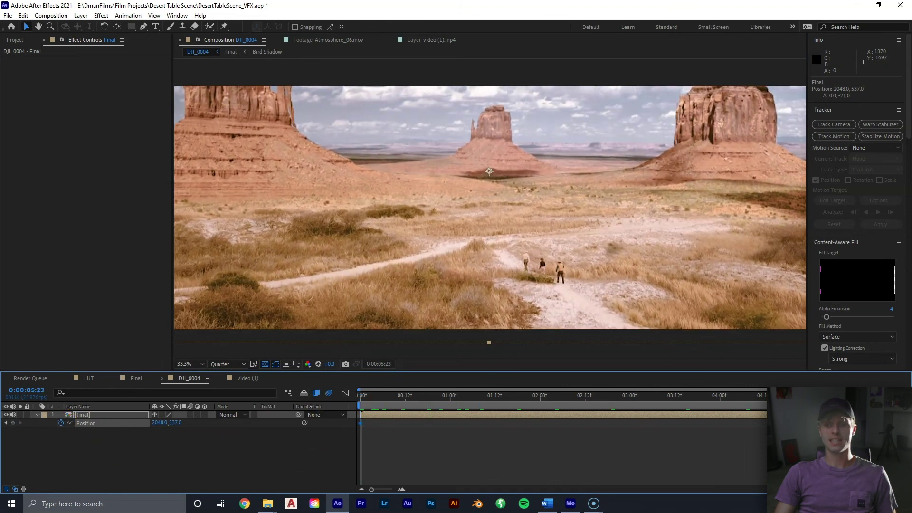
left_click_drag(633, 225, 585, 247)
key("ctrl+s")
key("space")
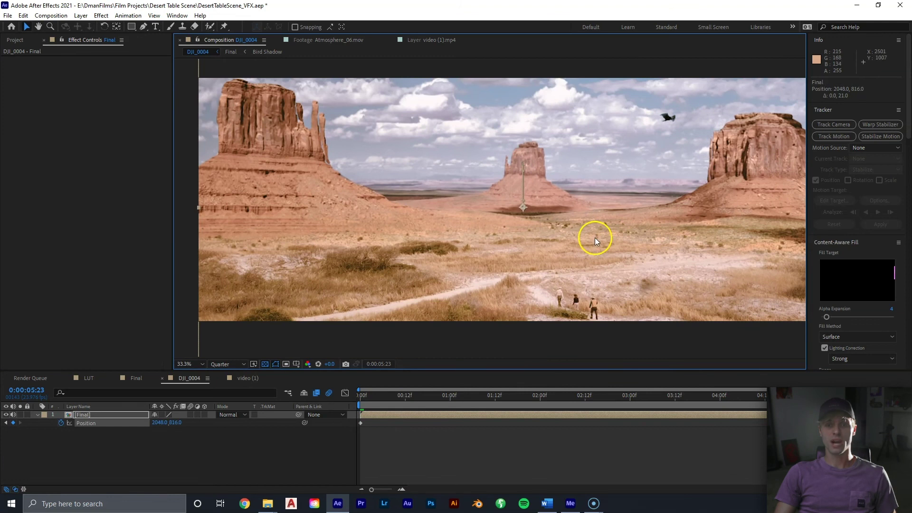